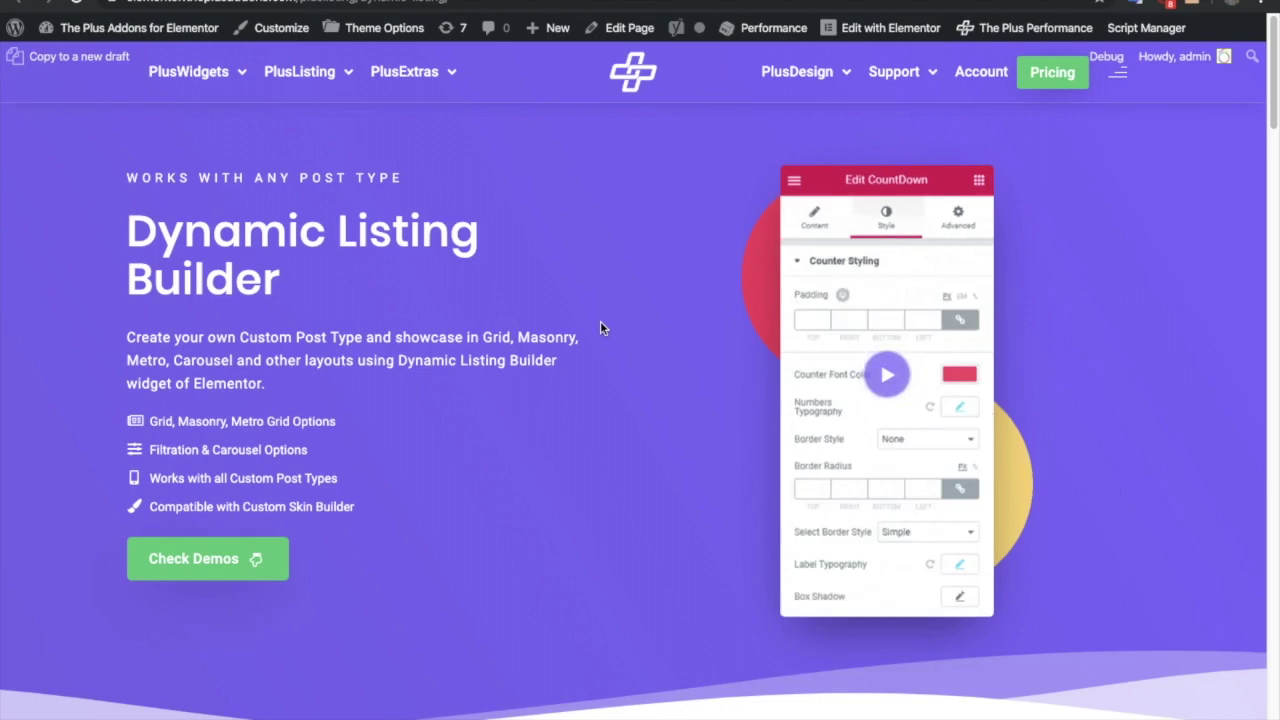
Step: Scroll through the Dynamic Listing Builder demo page to reach the Loop Layouts section
scroll(601, 323, down, 3)
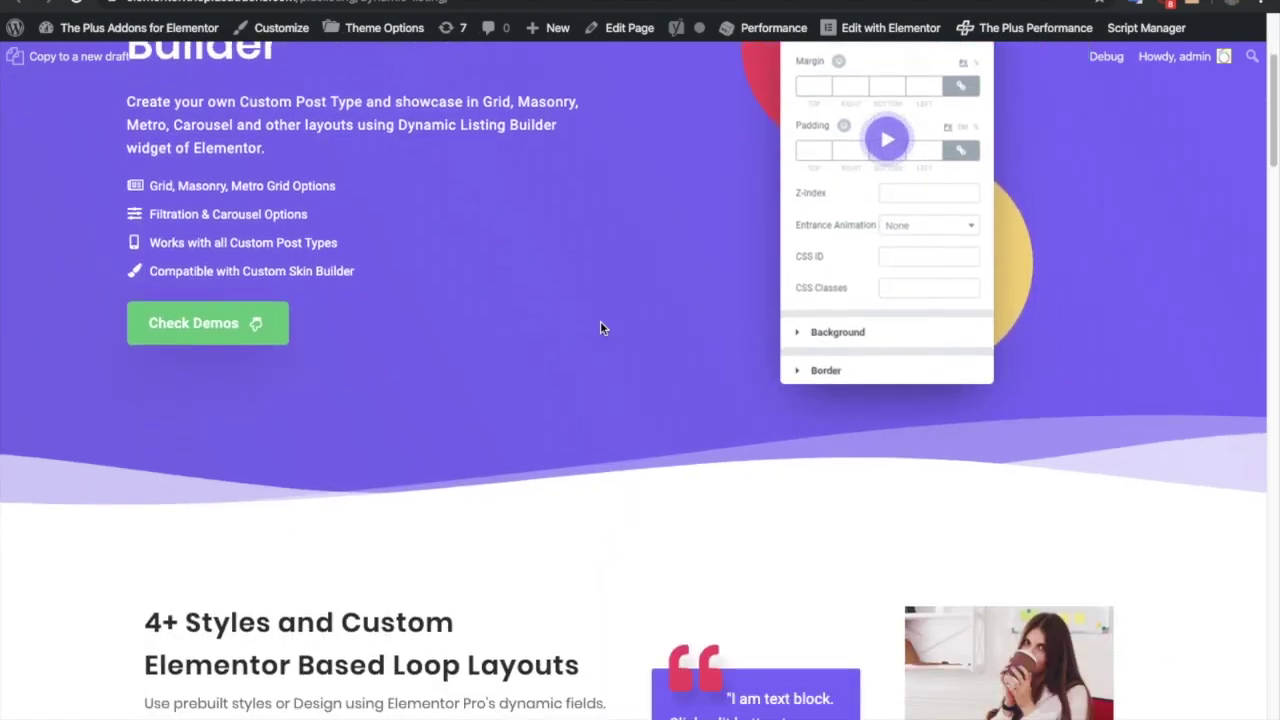
scroll(600, 327, down, 4)
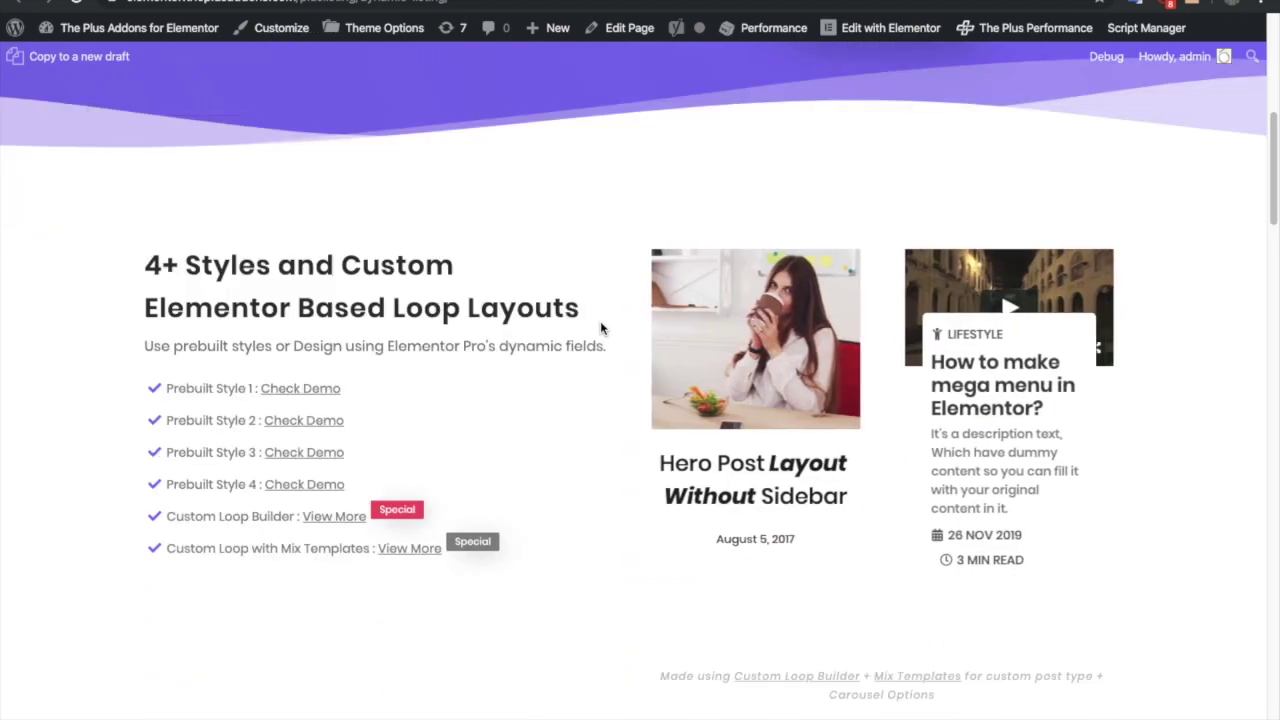
scroll(600, 327, down, 4)
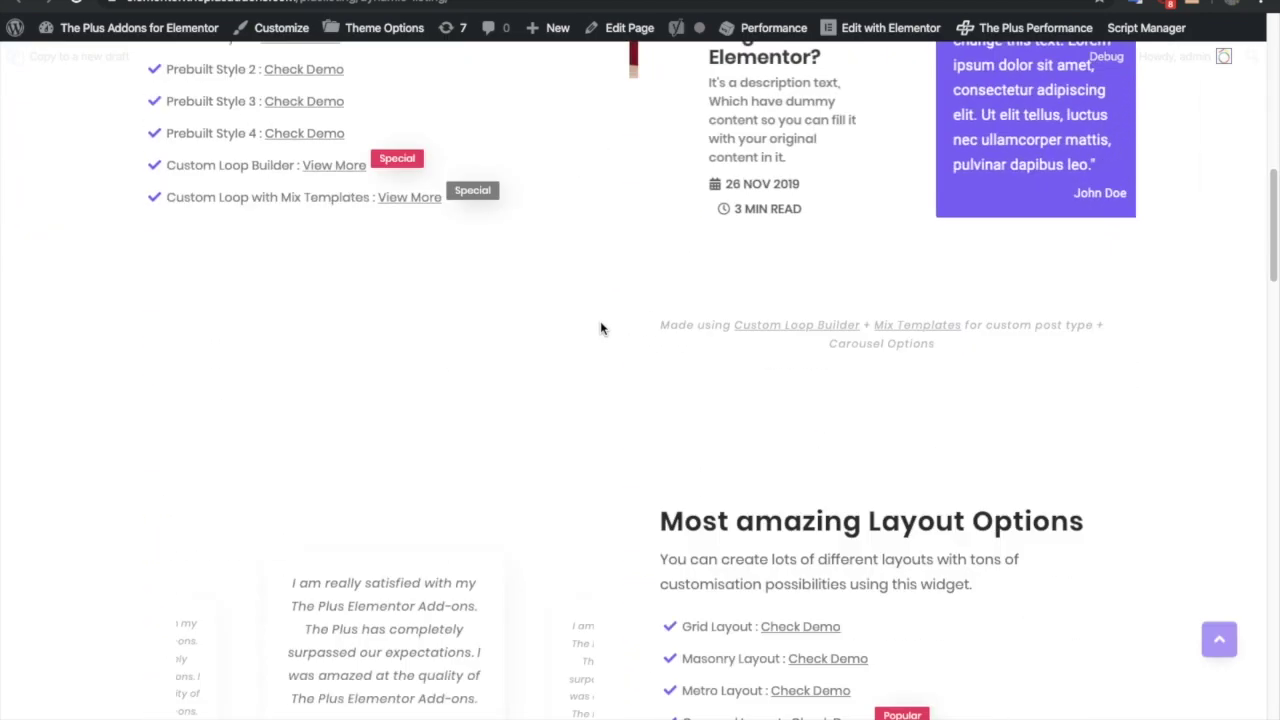
scroll(600, 328, up, 1)
scroll(600, 328, down, 10)
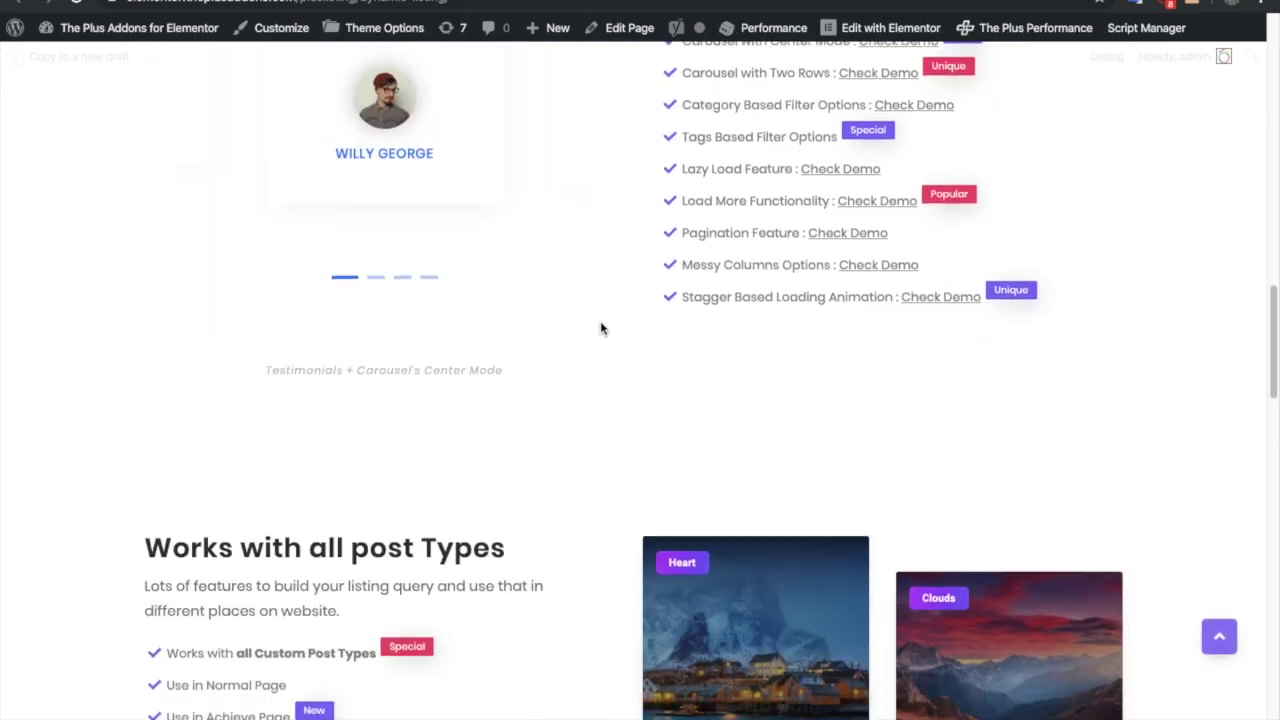
scroll(600, 328, up, 15)
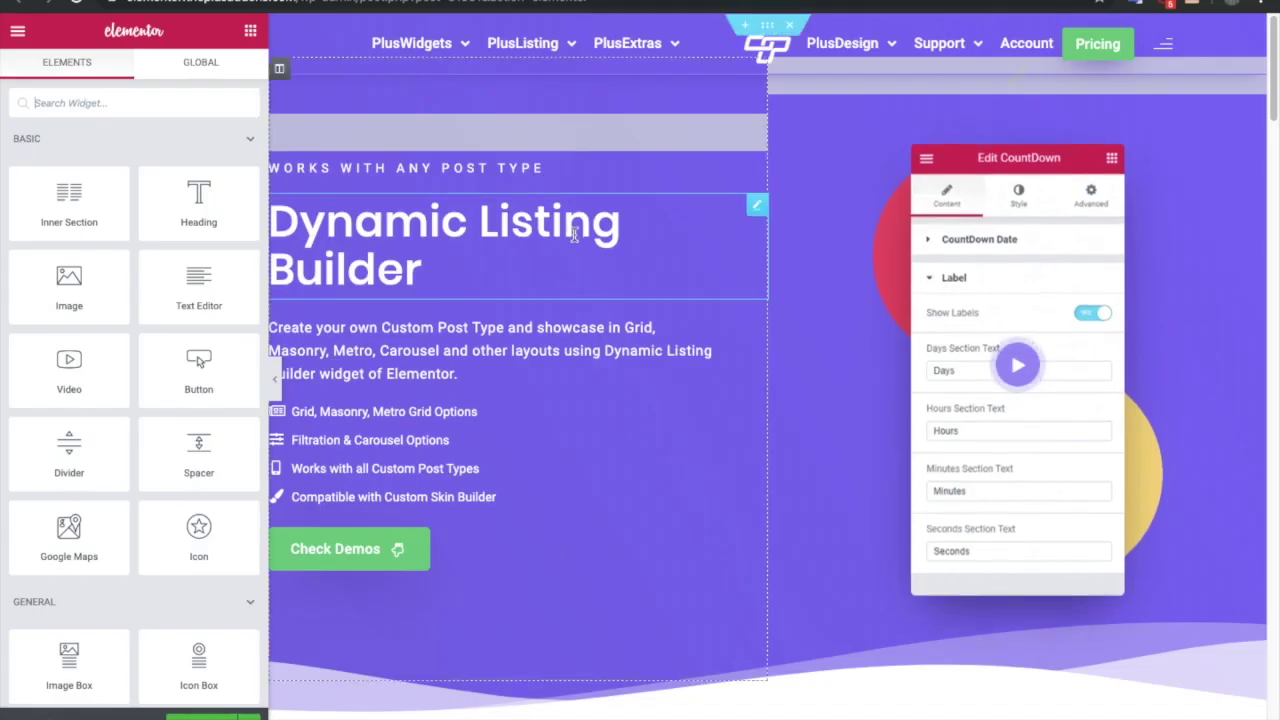
scroll(590, 293, down, 5)
scroll(590, 293, down, 2)
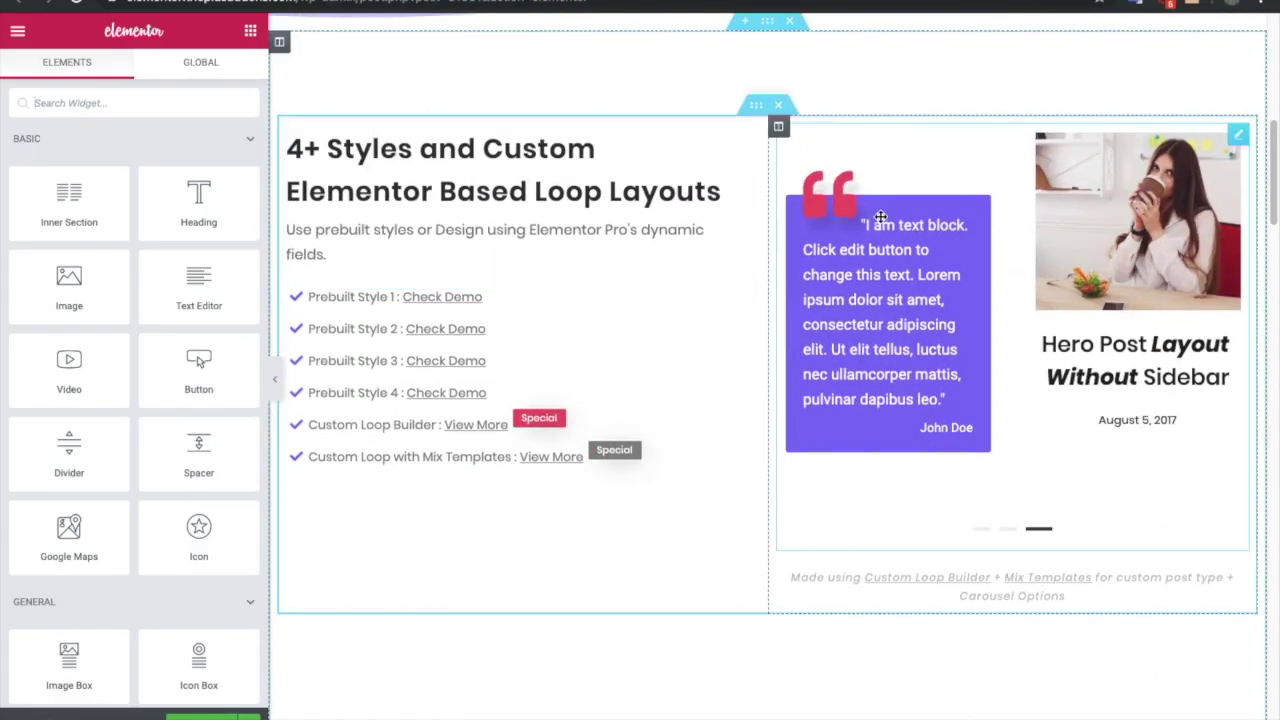
Step: Open the Loop Layouts carousel's Dynamic Listing settings and expand the Post Listing Types dropdown
click(937, 187)
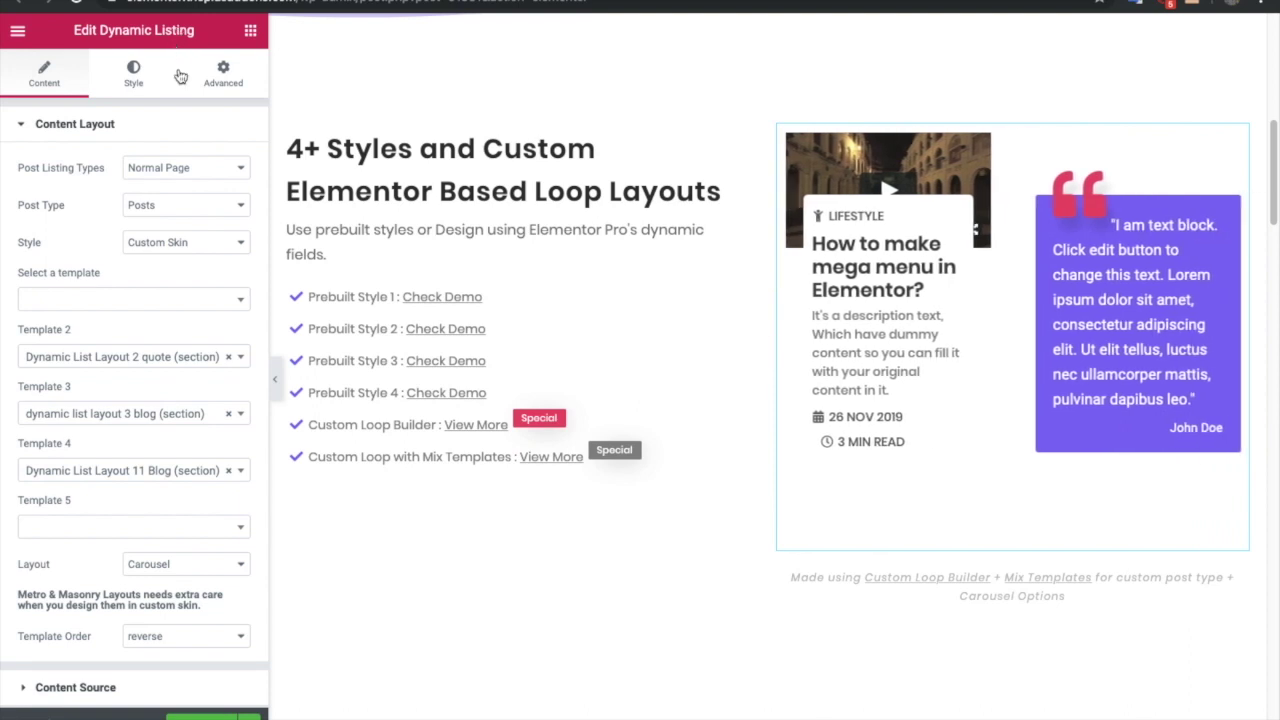
click(197, 168)
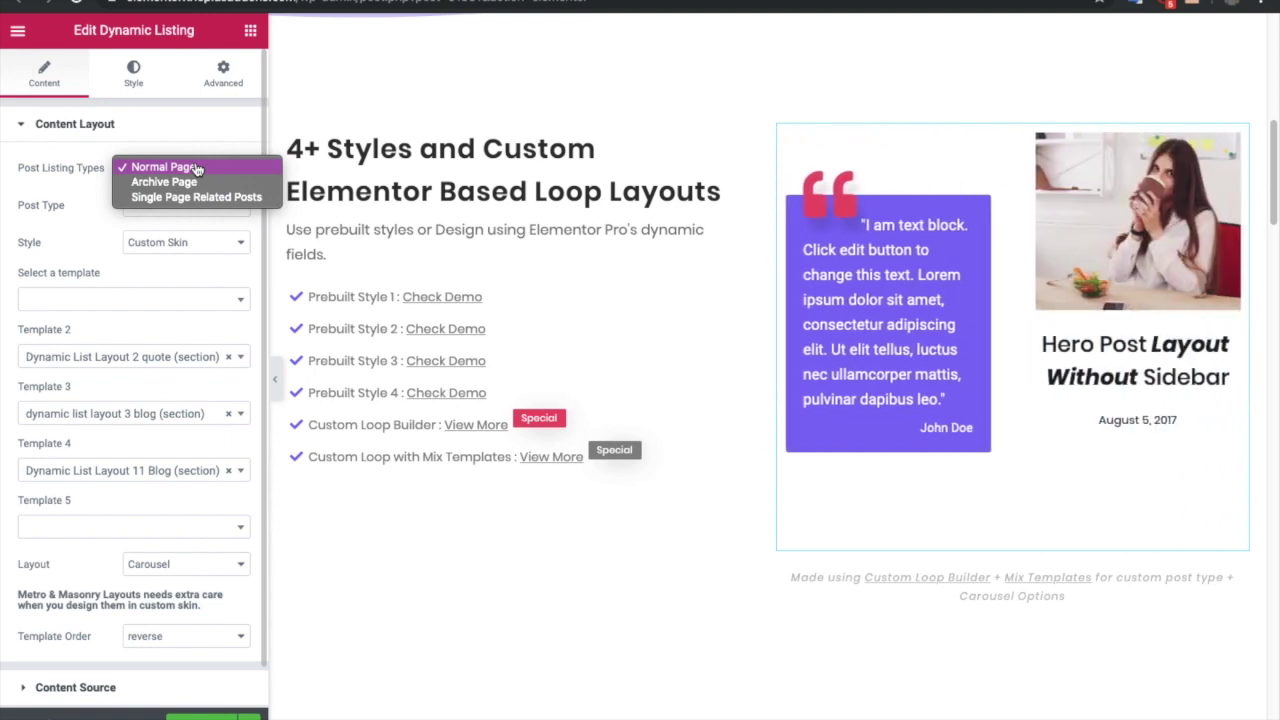
Step: Keep Normal Page as the post listing type and Posts as the post type
click(197, 168)
click(197, 168)
click(197, 168)
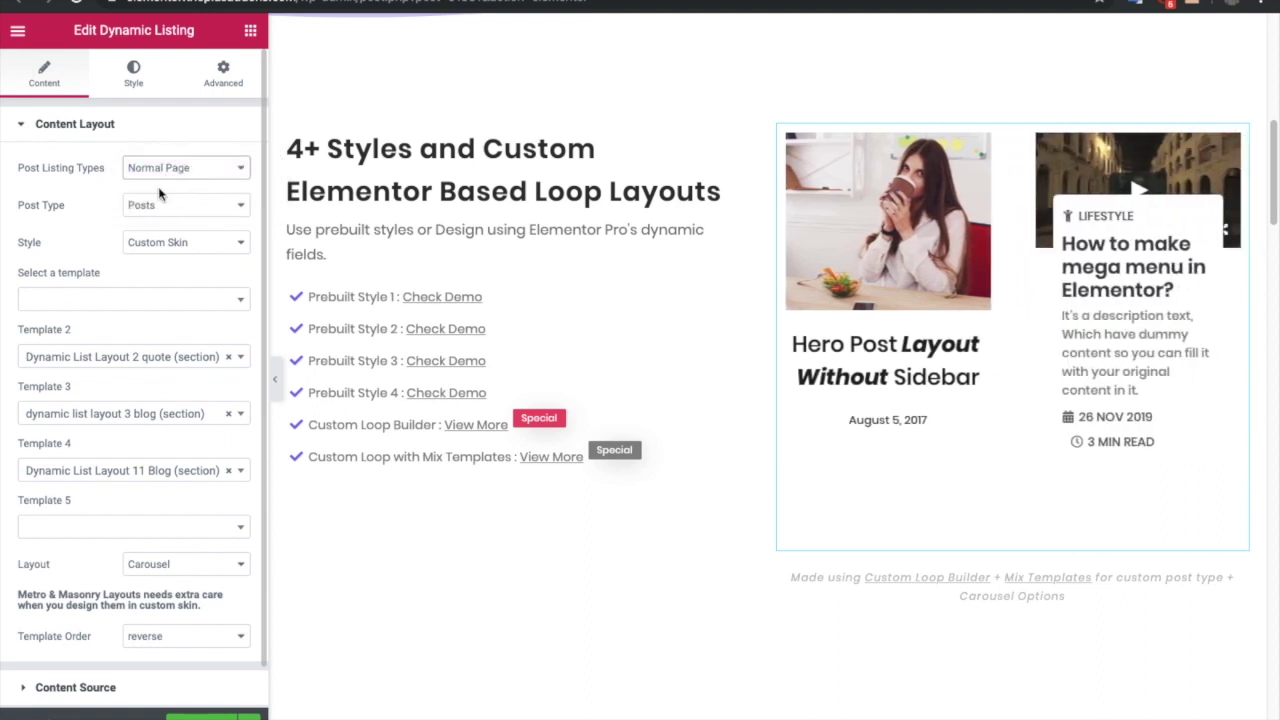
click(172, 206)
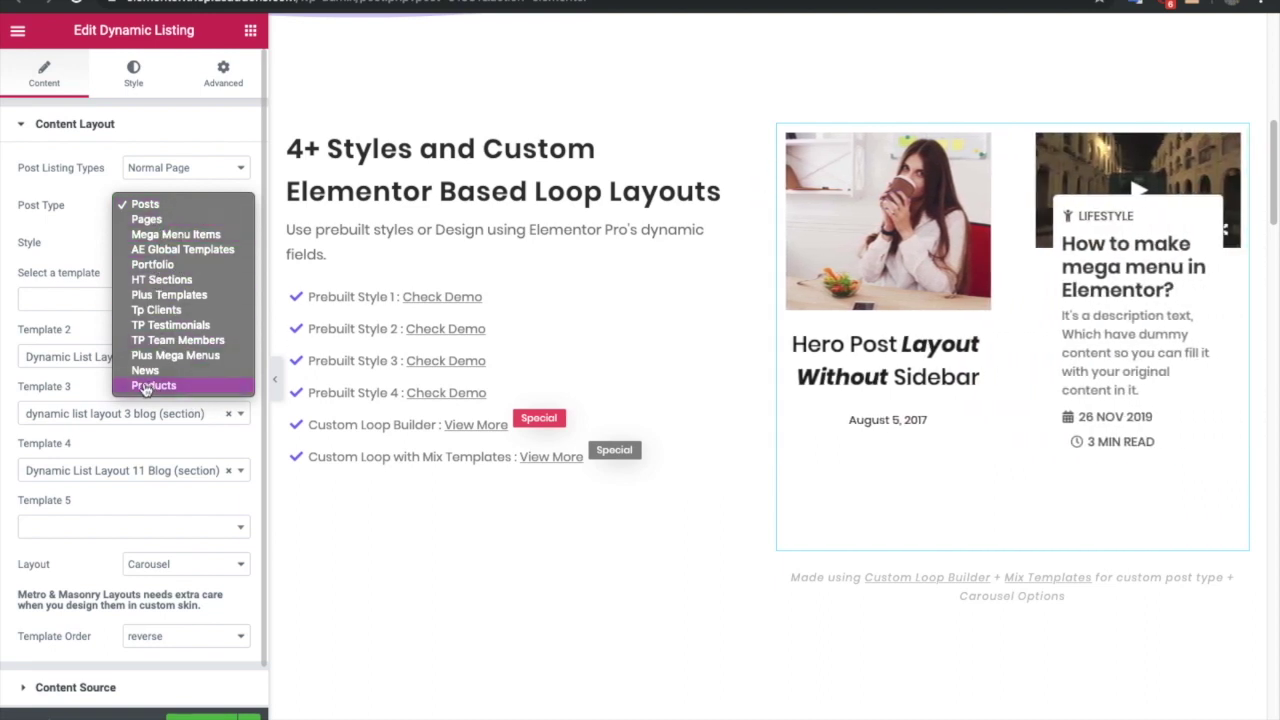
click(145, 204)
Step: After trying Style 1 and reverting to Custom Skin, set the listing Style to Style 1
click(176, 243)
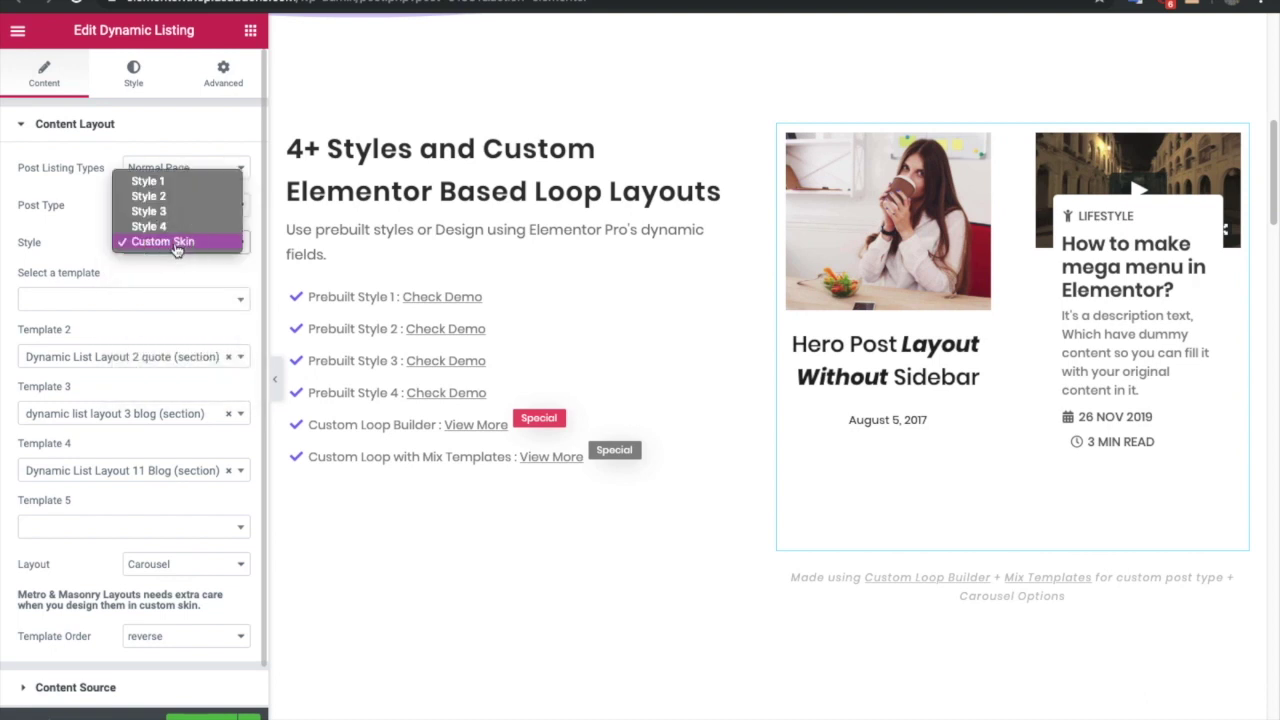
click(148, 182)
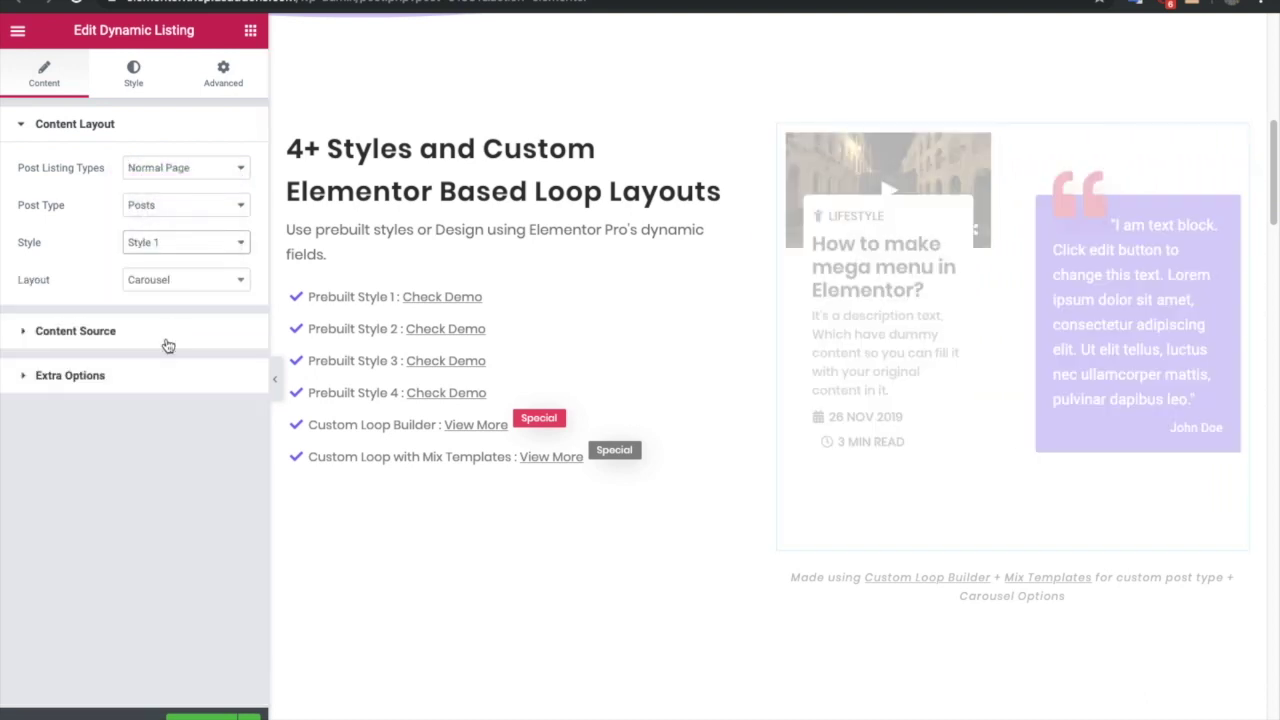
click(174, 245)
click(172, 304)
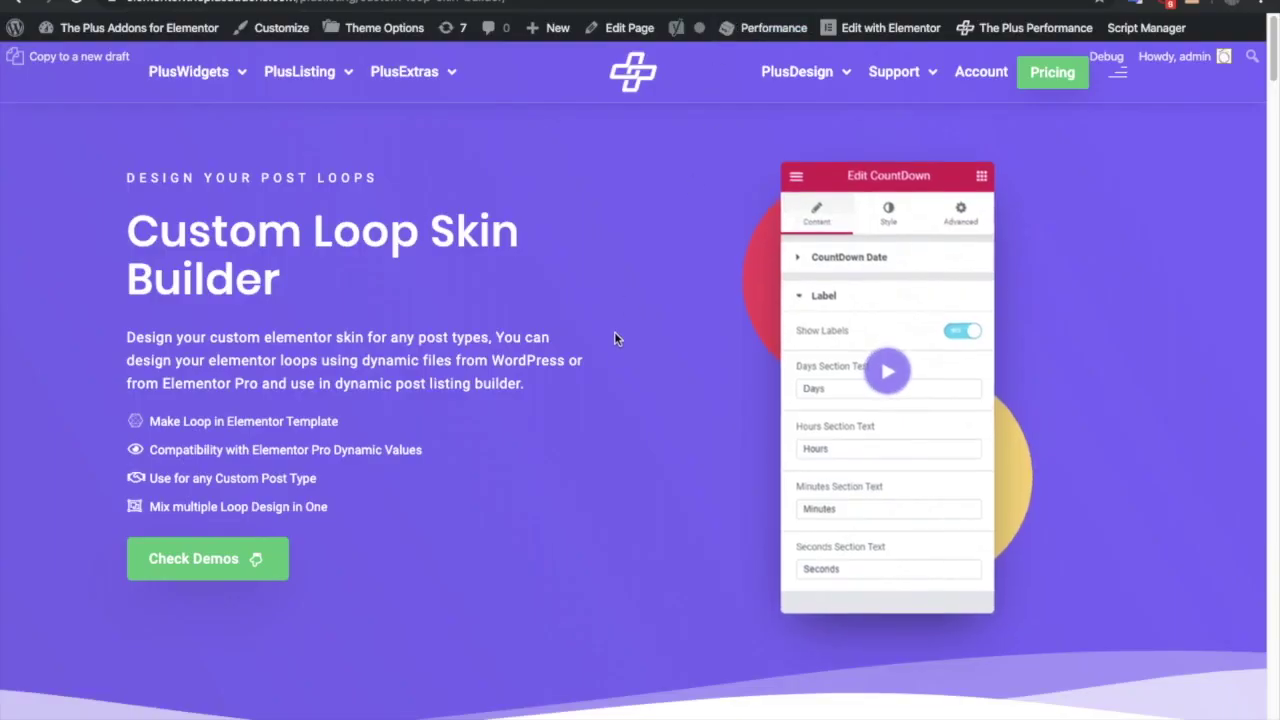
scroll(614, 340, down, 2)
scroll(614, 357, down, 5)
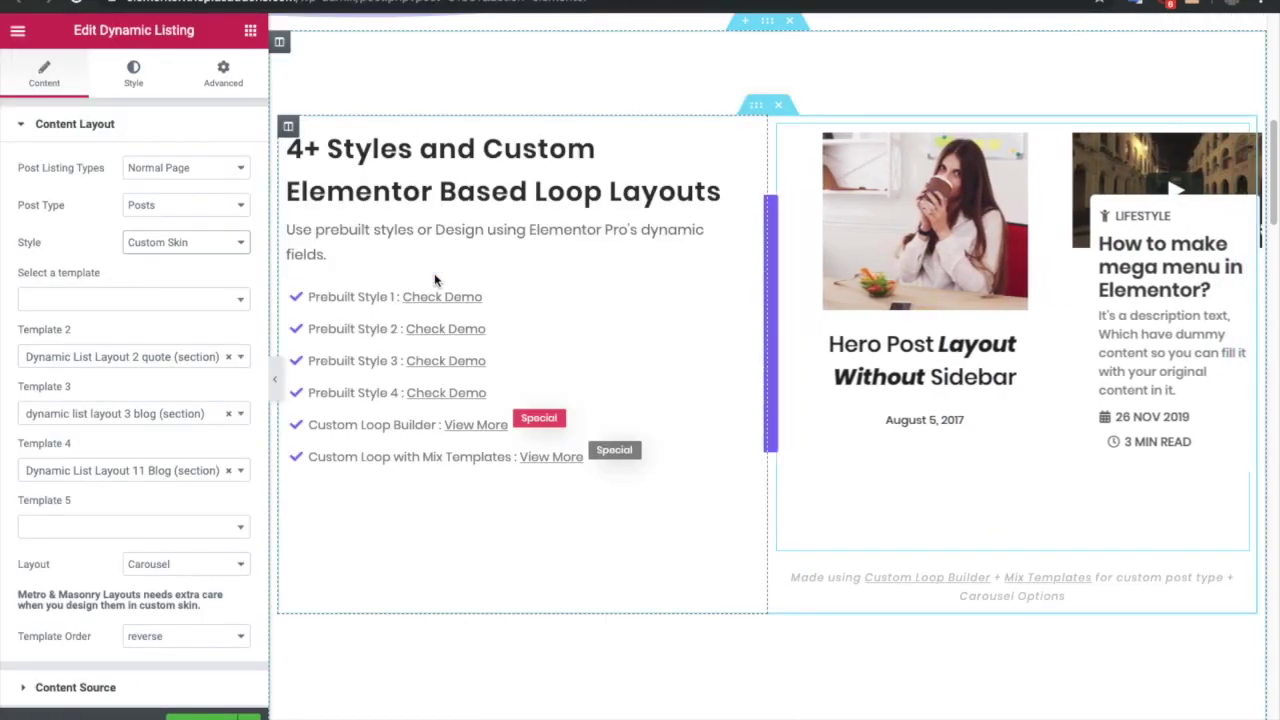
click(178, 245)
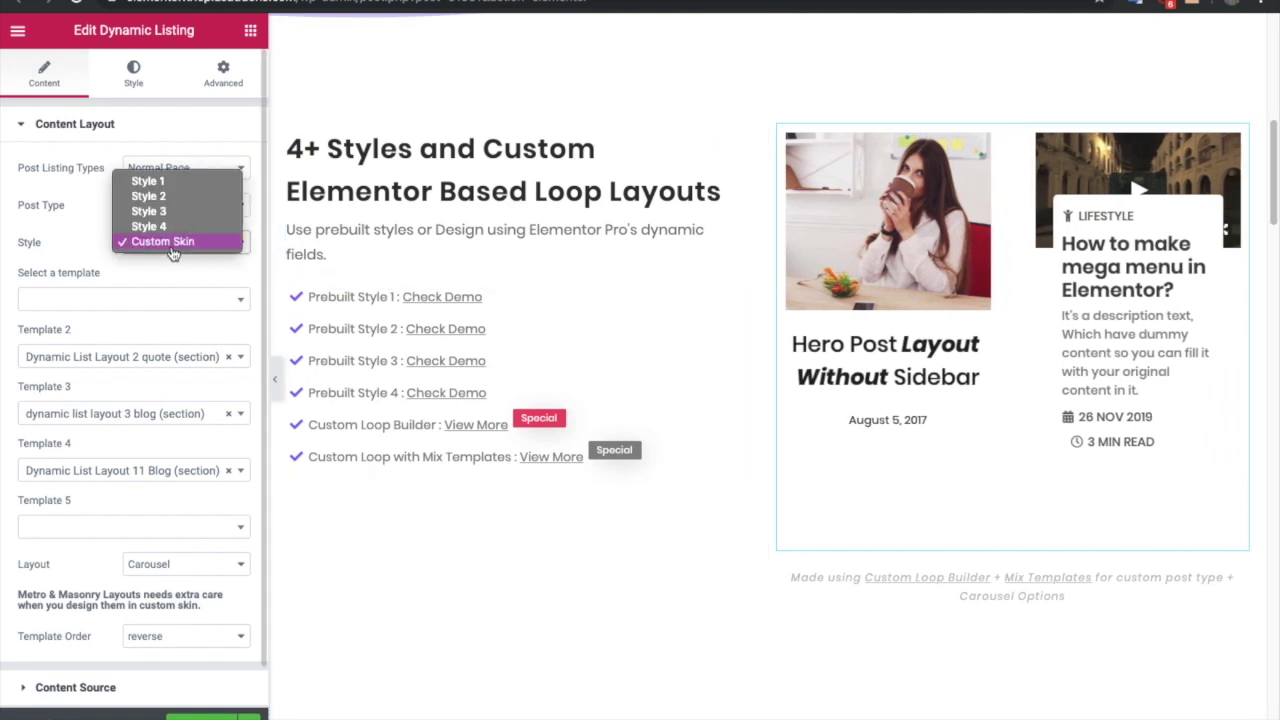
click(172, 181)
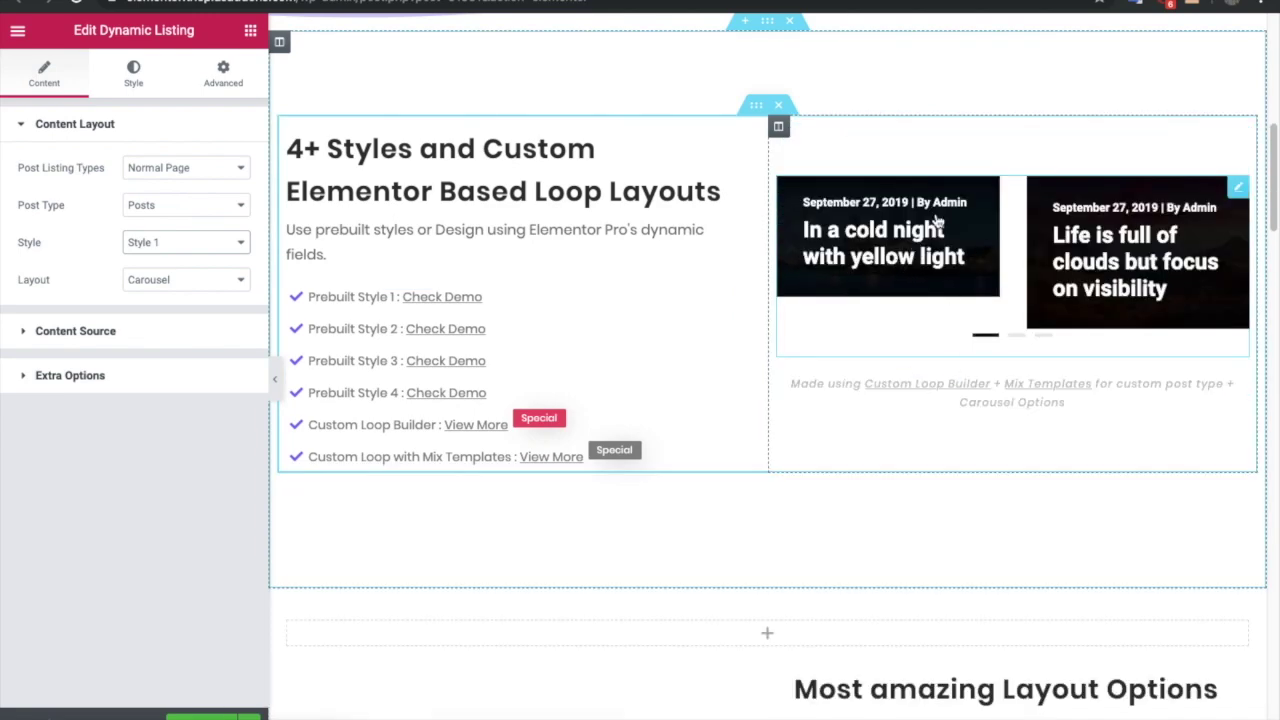
Step: Insert a new single-column section above the Loop Layouts section
scroll(916, 272, up, 2)
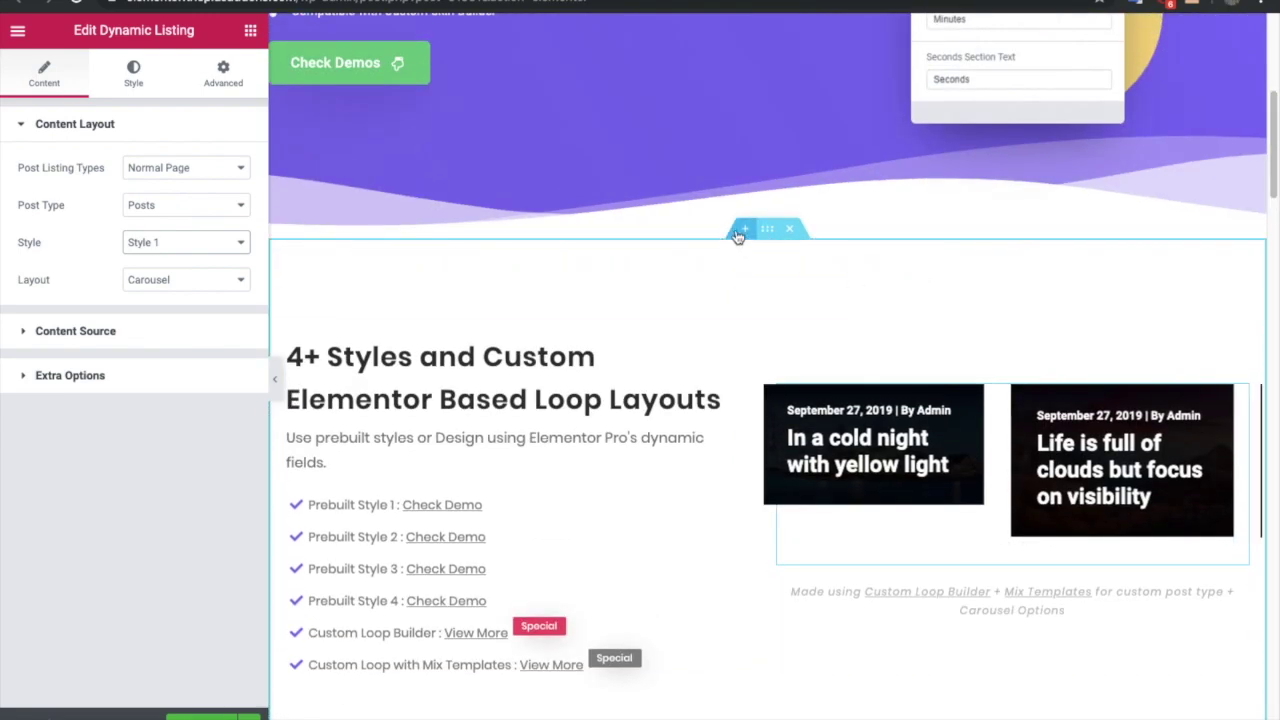
click(739, 231)
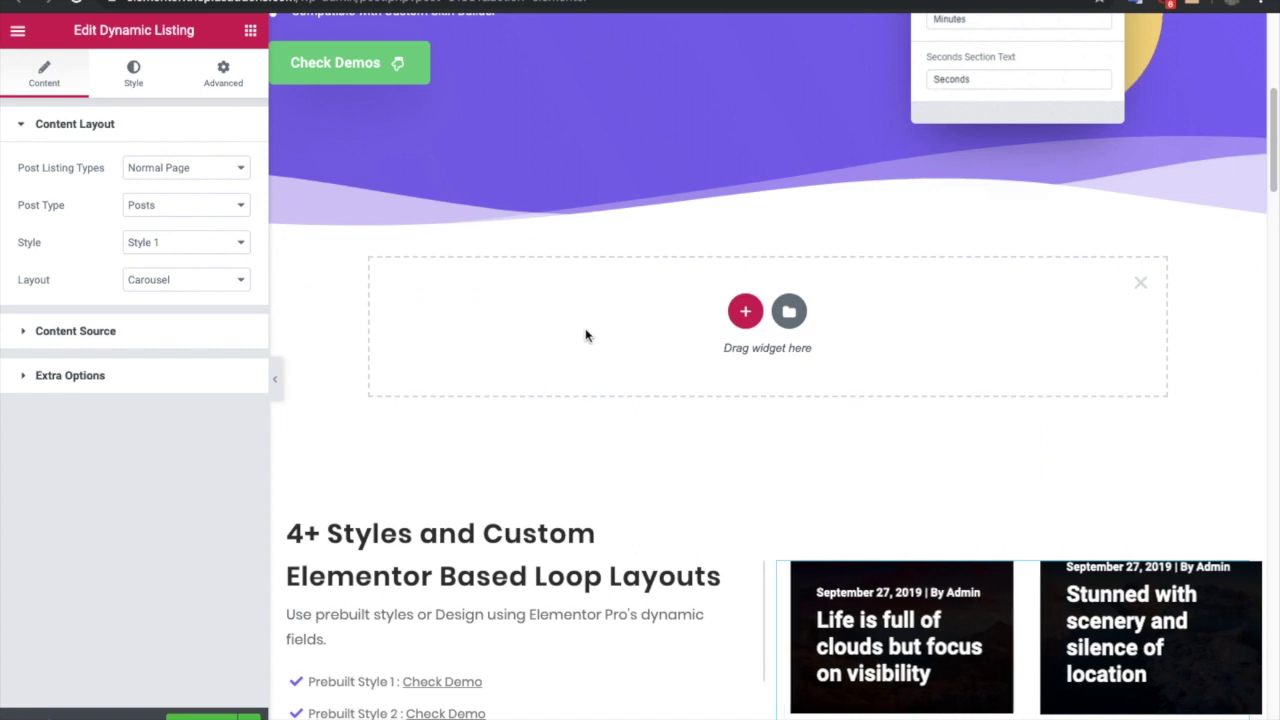
click(743, 309)
click(510, 362)
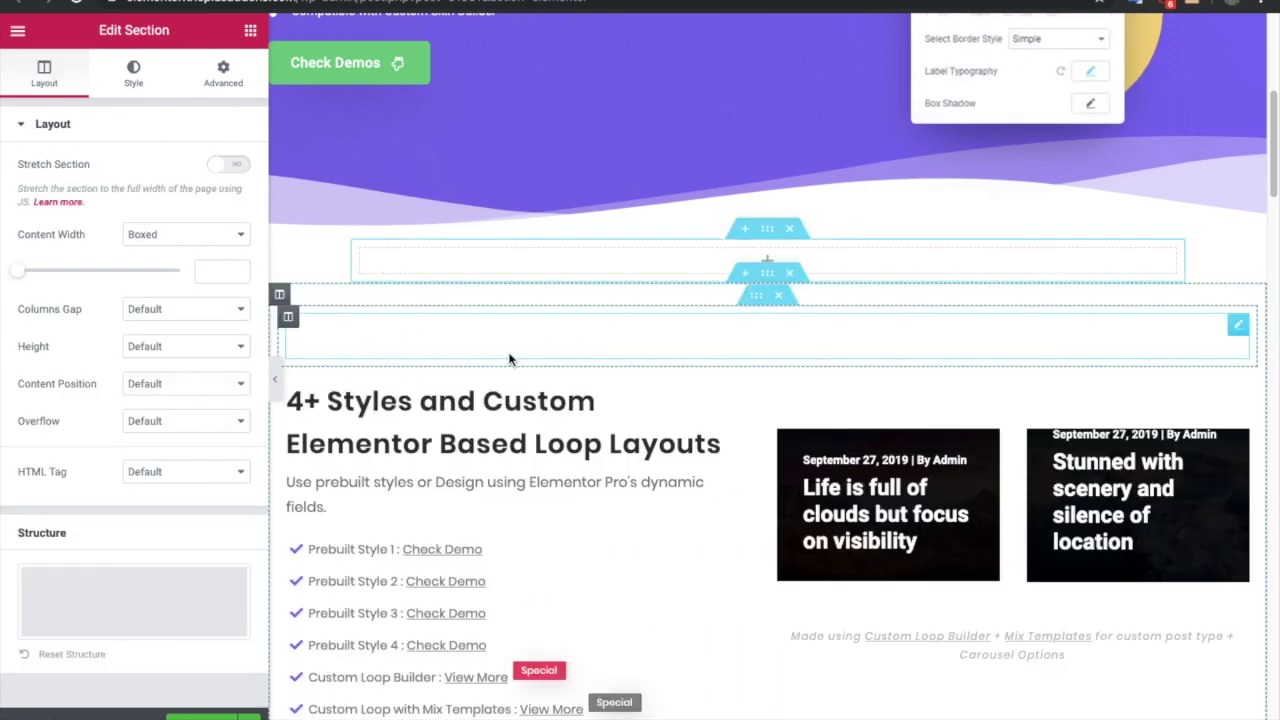
Step: Search the widgets for 'dyna' and drop a Dynamic Listing widget into the new section
click(250, 31)
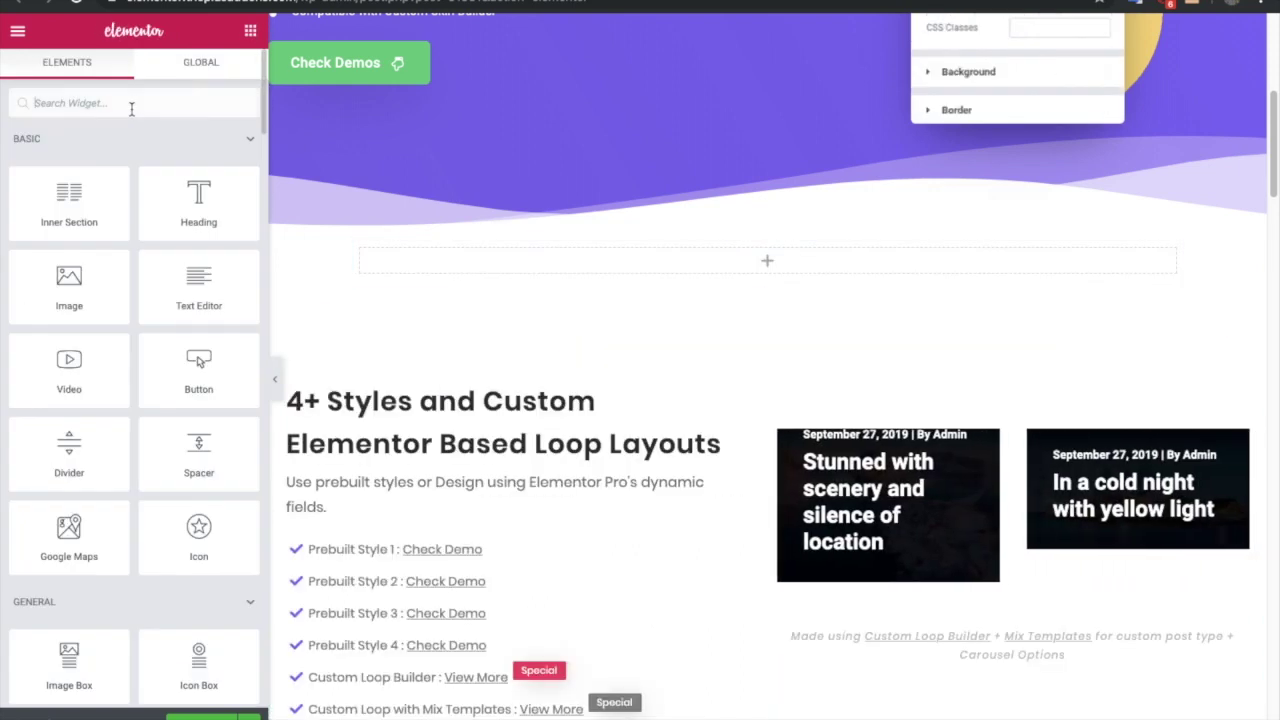
click(131, 103)
text(dyna)
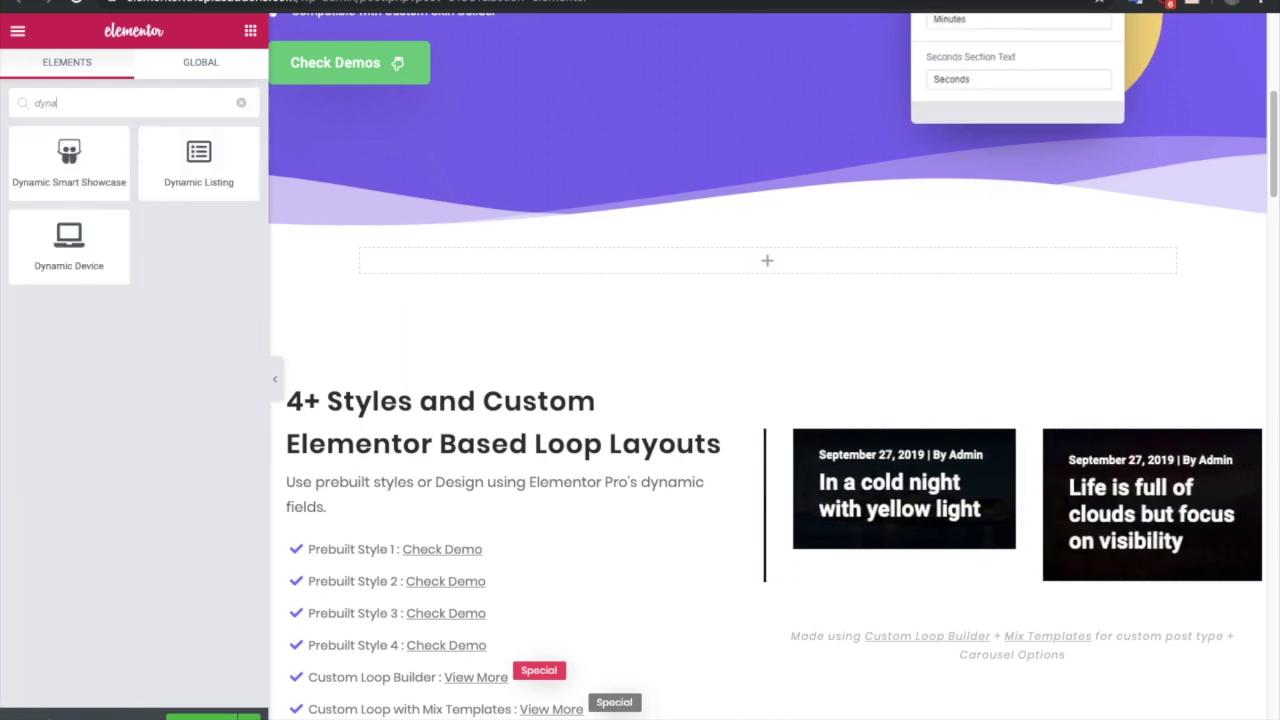
drag(198, 160, 648, 262)
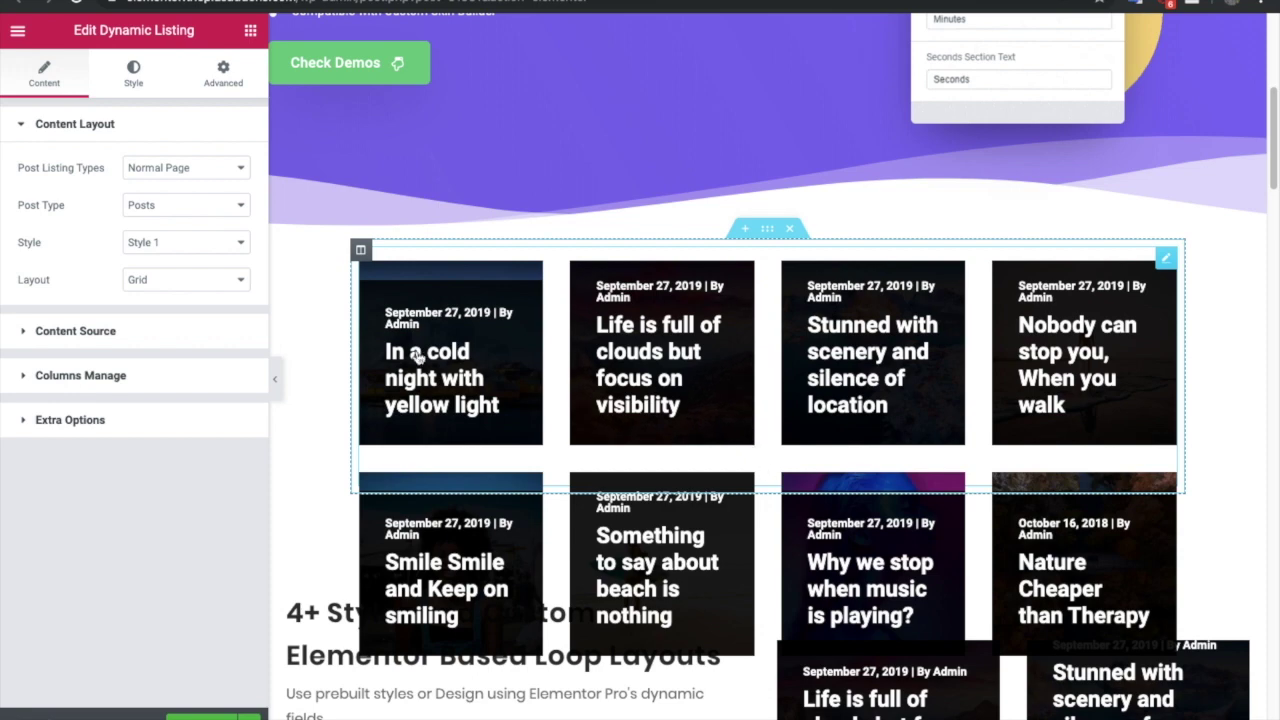
click(152, 242)
click(150, 257)
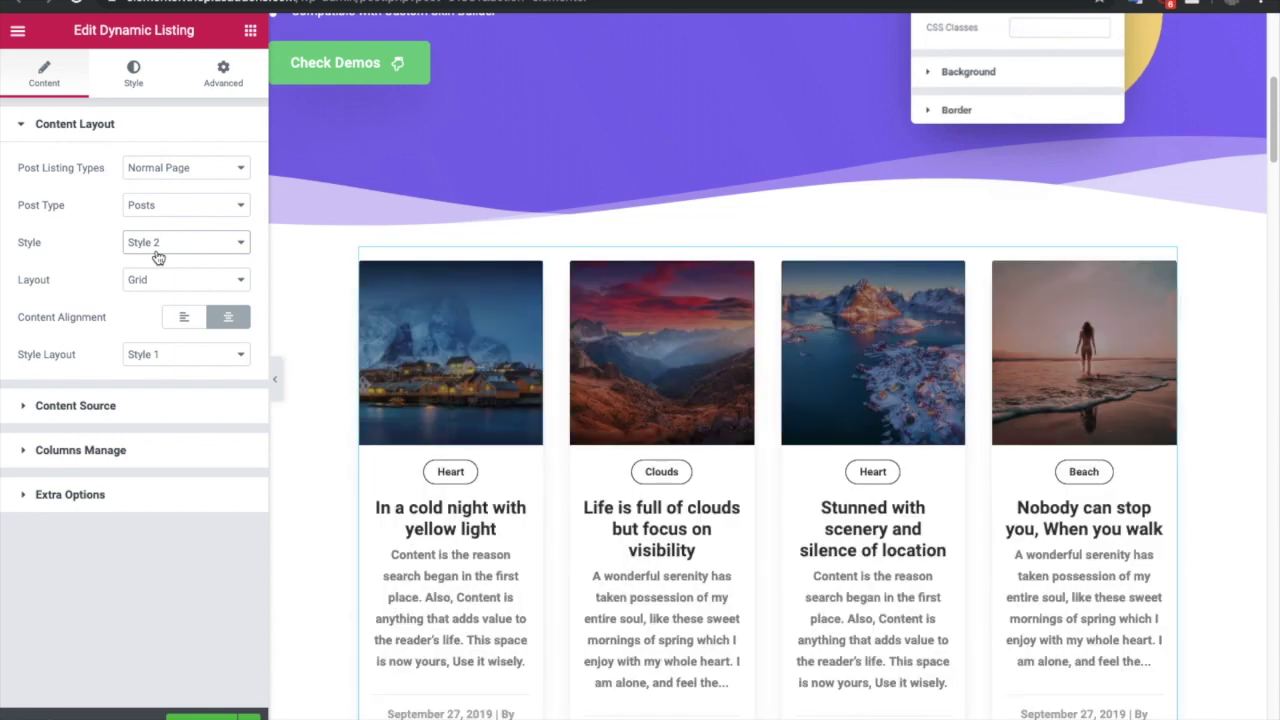
scroll(577, 285, down, 6)
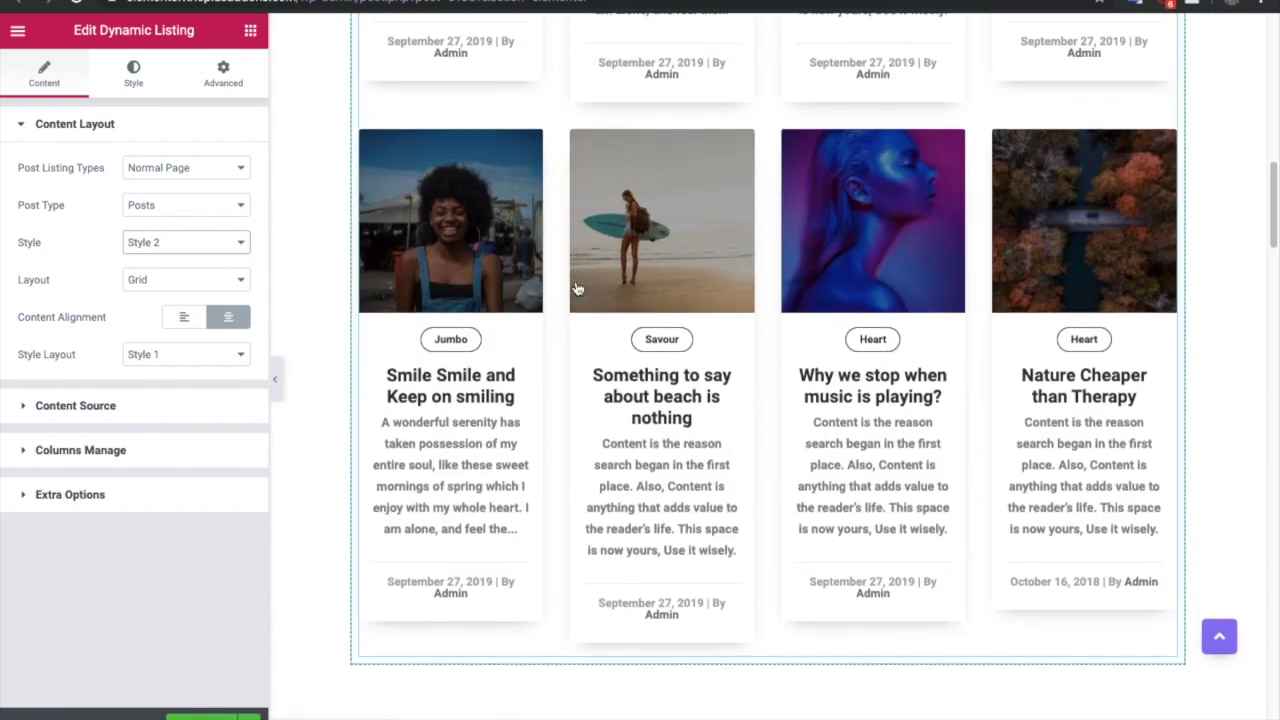
scroll(577, 289, up, 2)
click(188, 244)
click(180, 237)
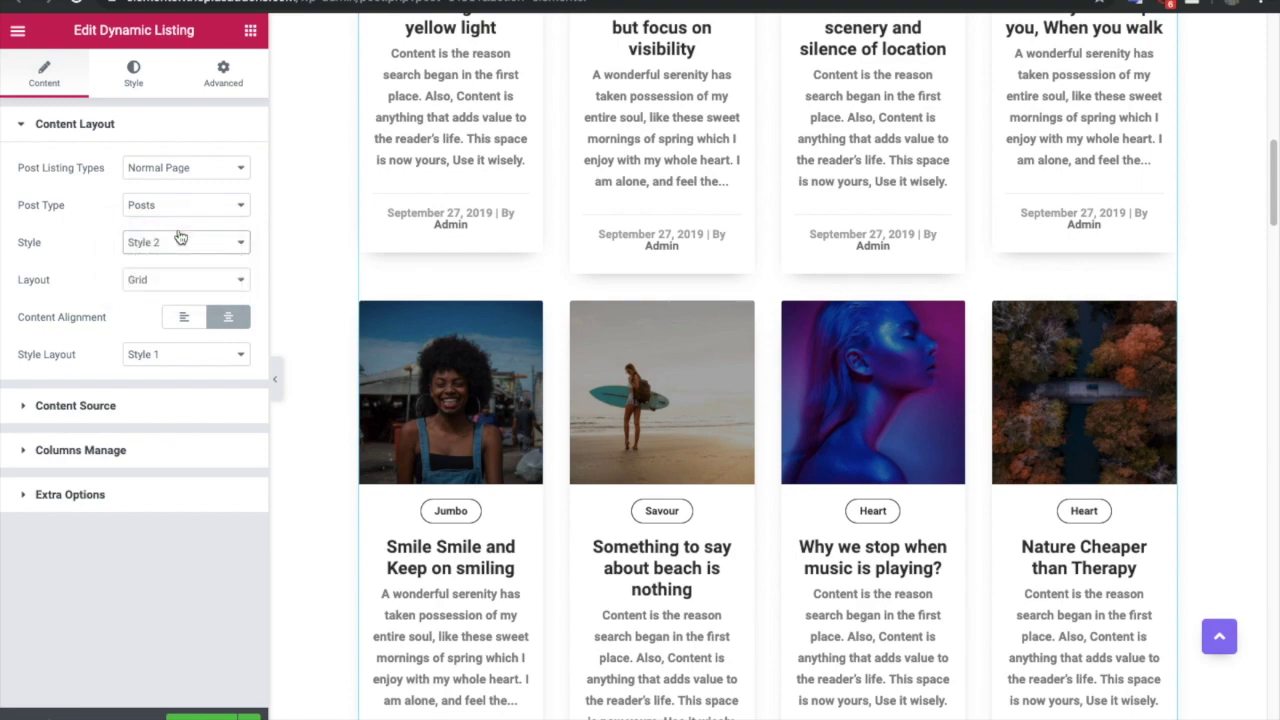
key(Up)
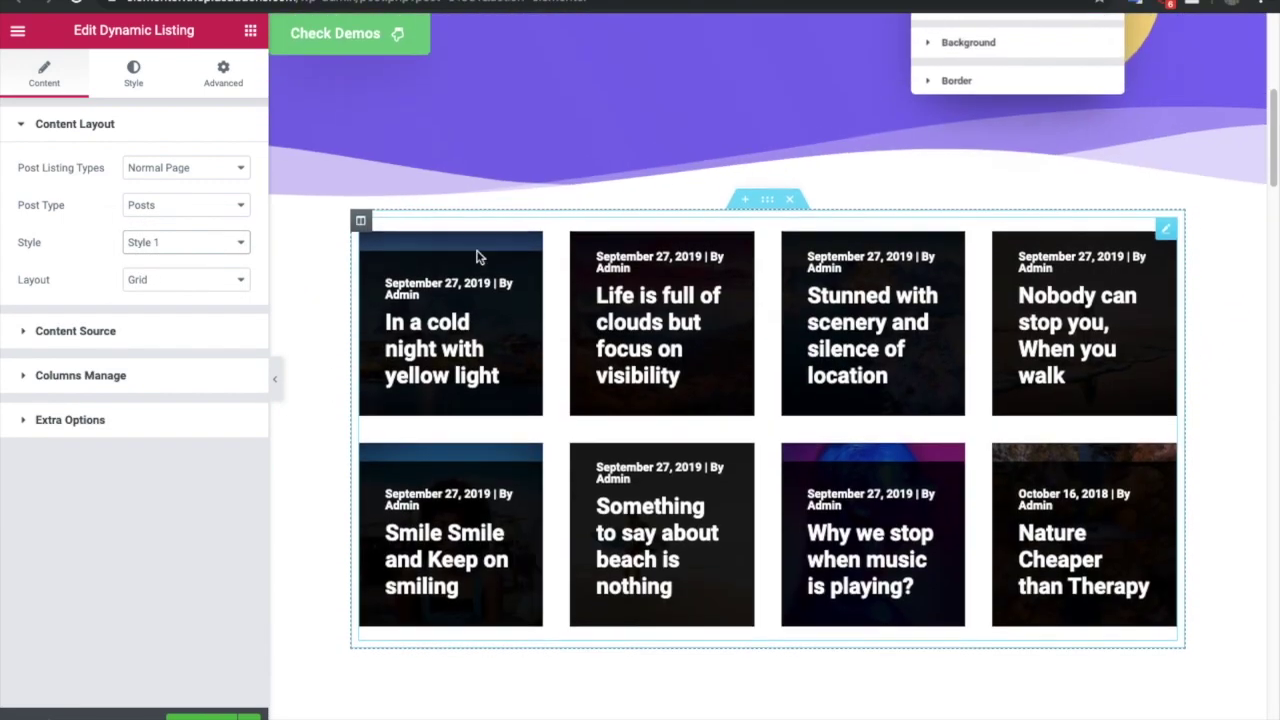
click(166, 205)
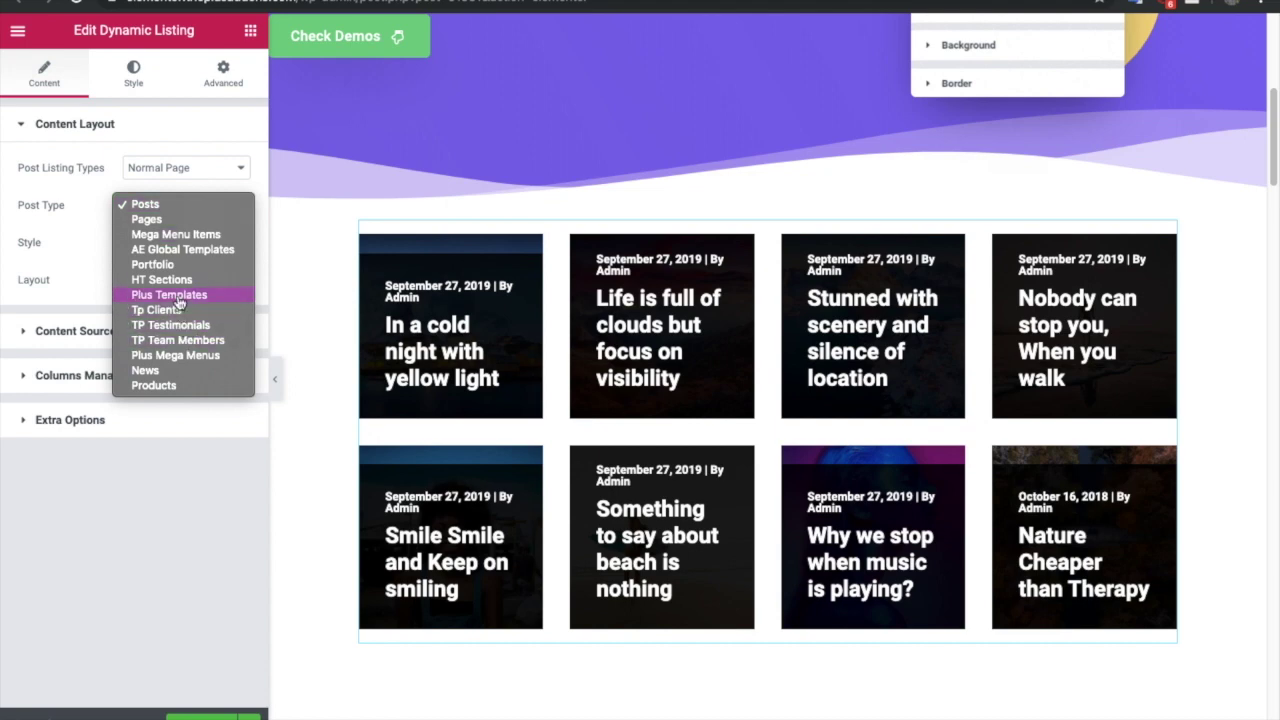
click(153, 385)
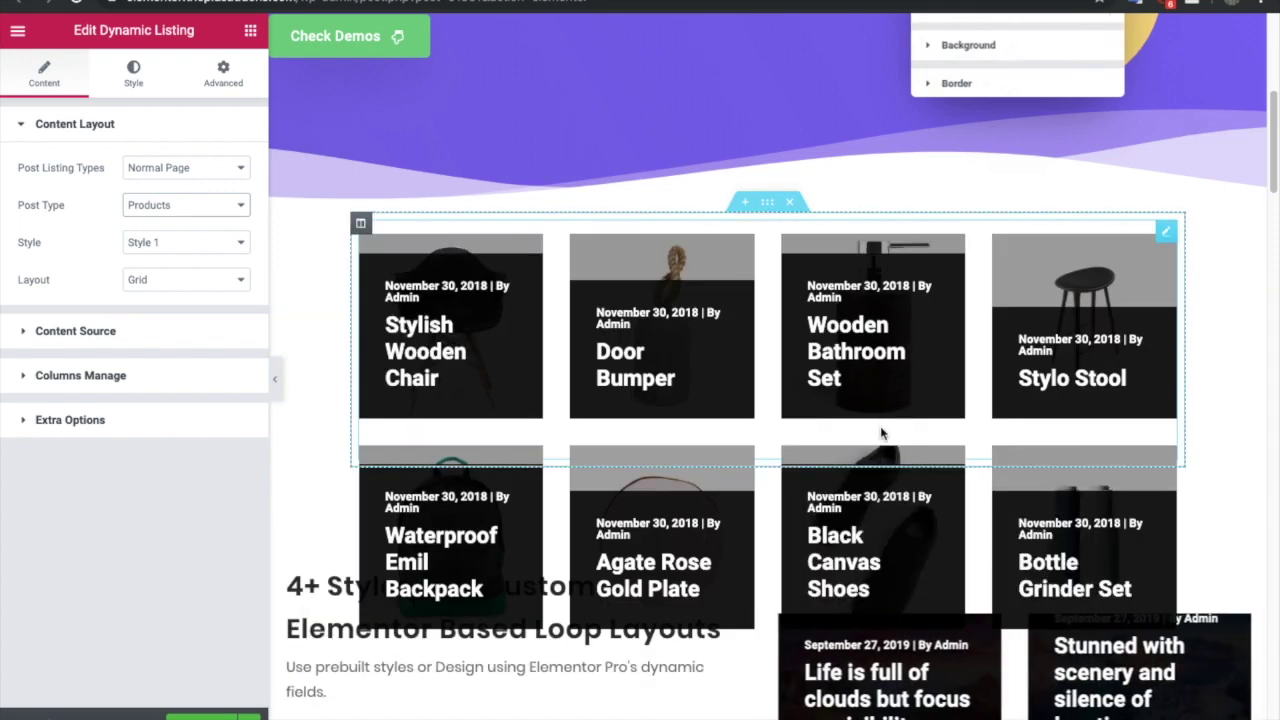
scroll(880, 434, down, 3)
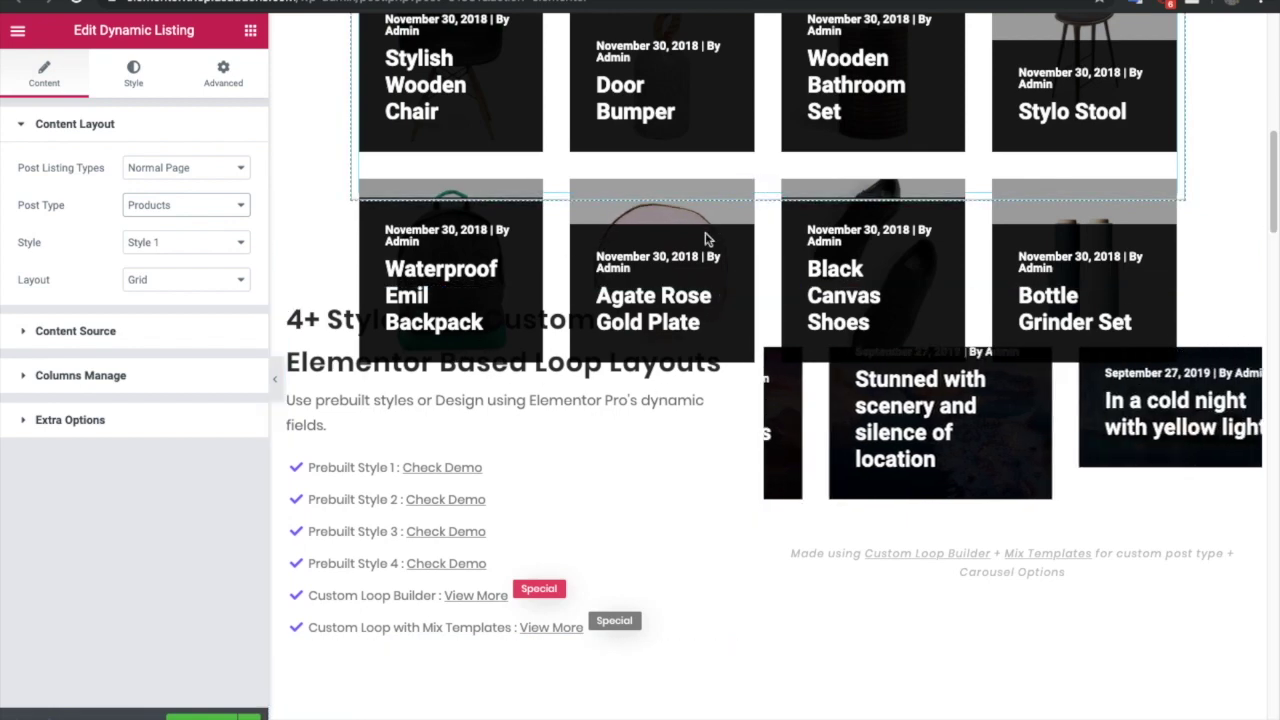
drag(775, 167, 780, 168)
click(177, 242)
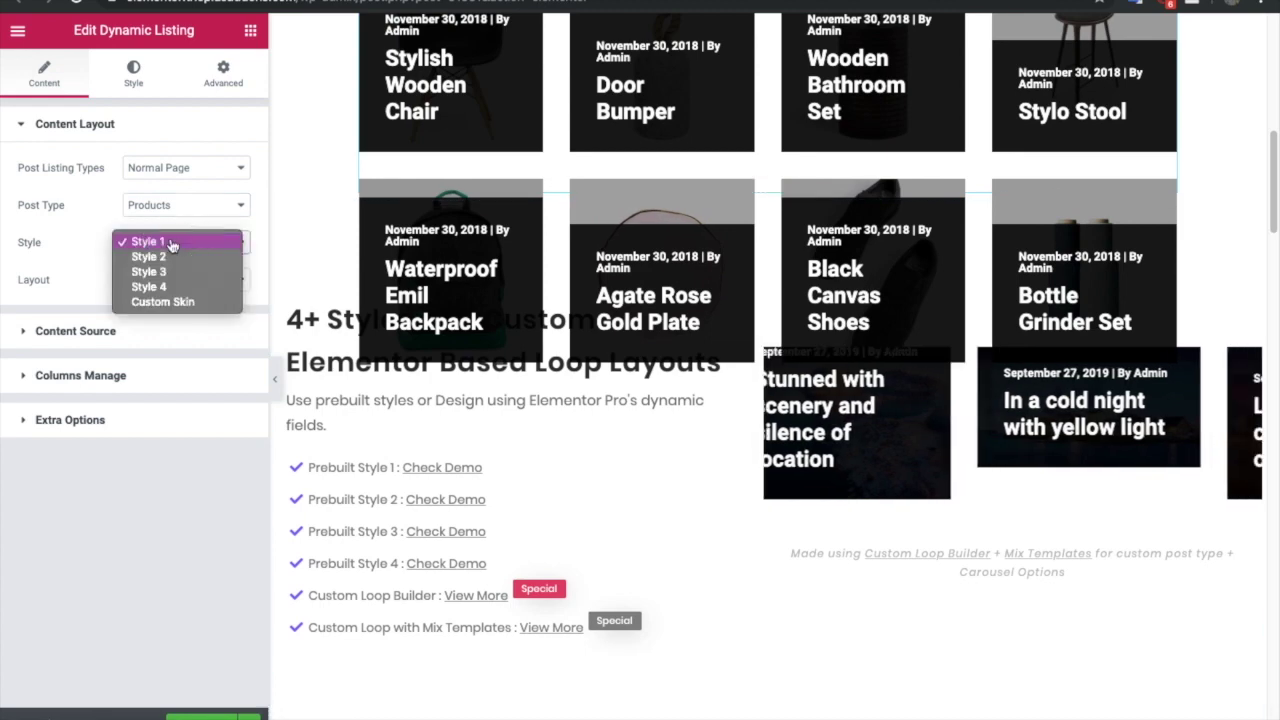
click(165, 255)
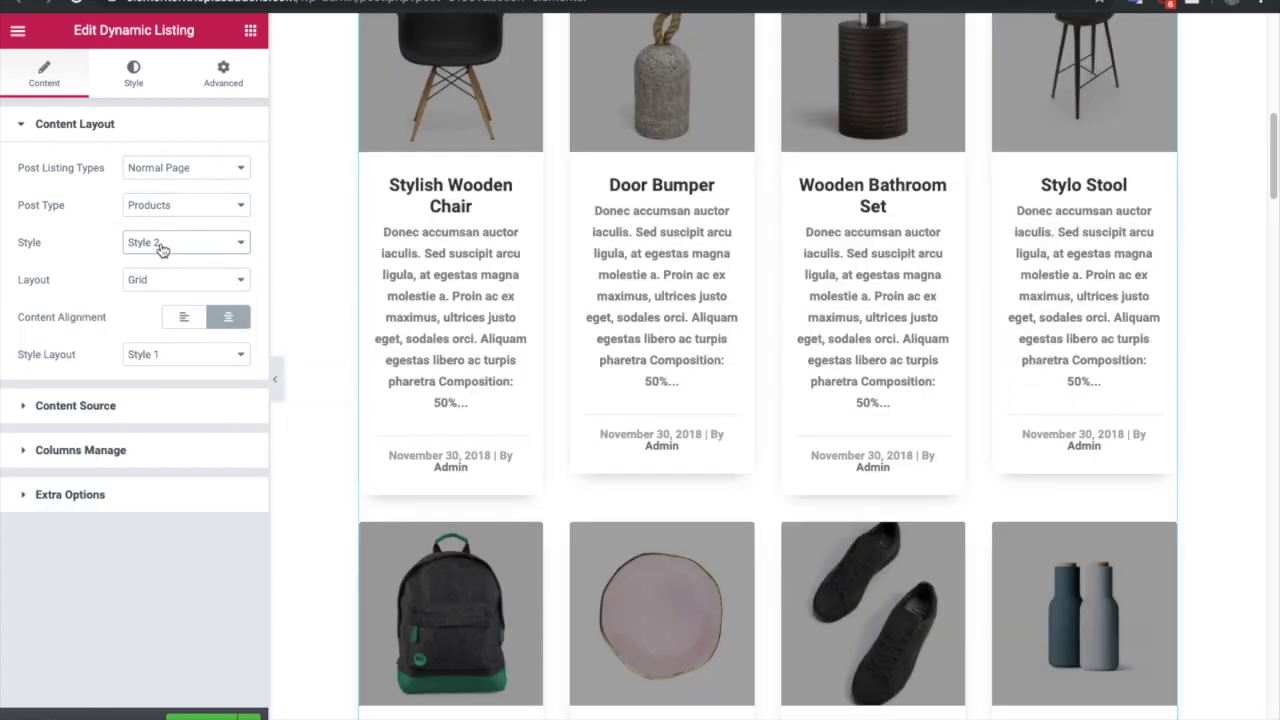
click(162, 250)
click(150, 218)
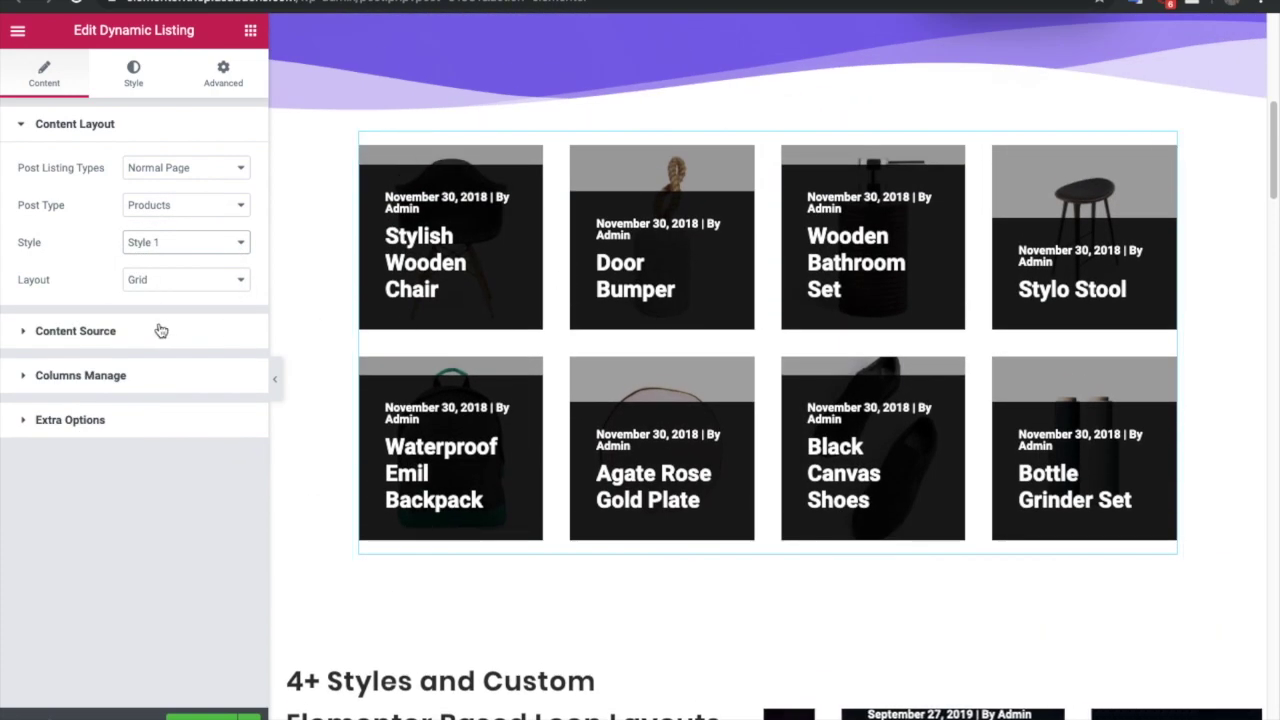
Step: Set the listing Title typography size to 14 px in the Style tab
click(133, 72)
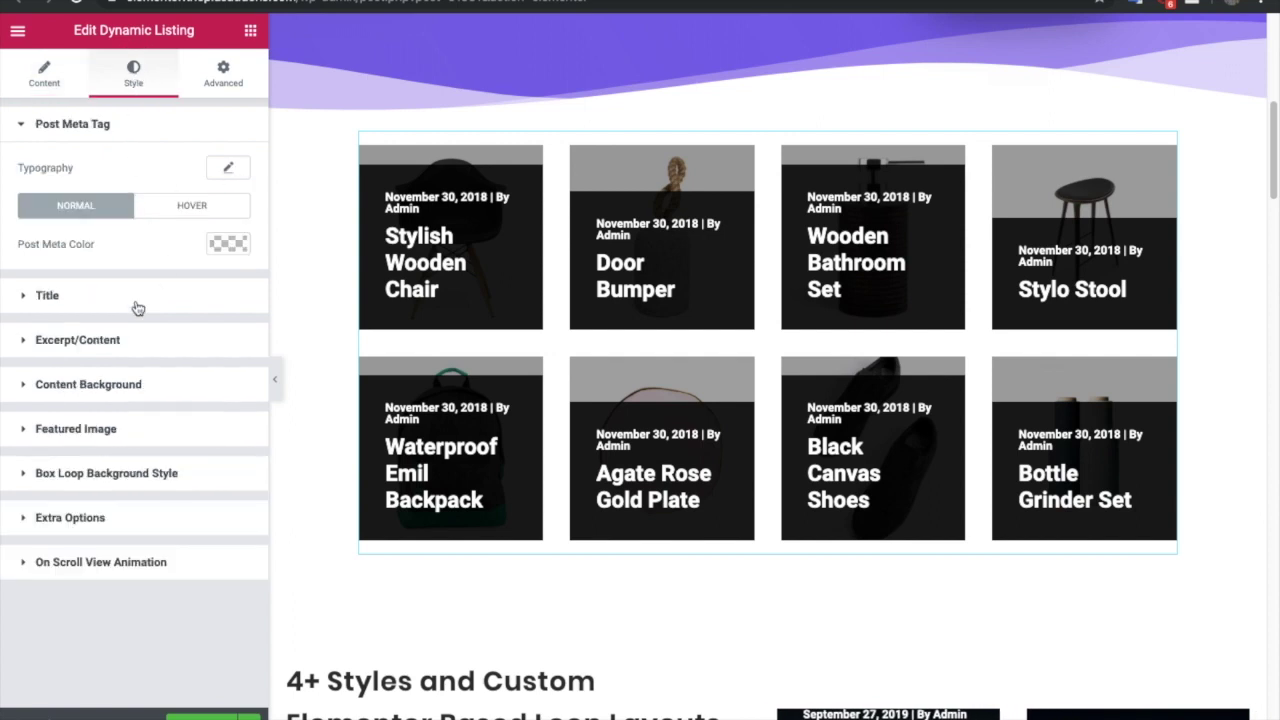
click(120, 295)
click(228, 212)
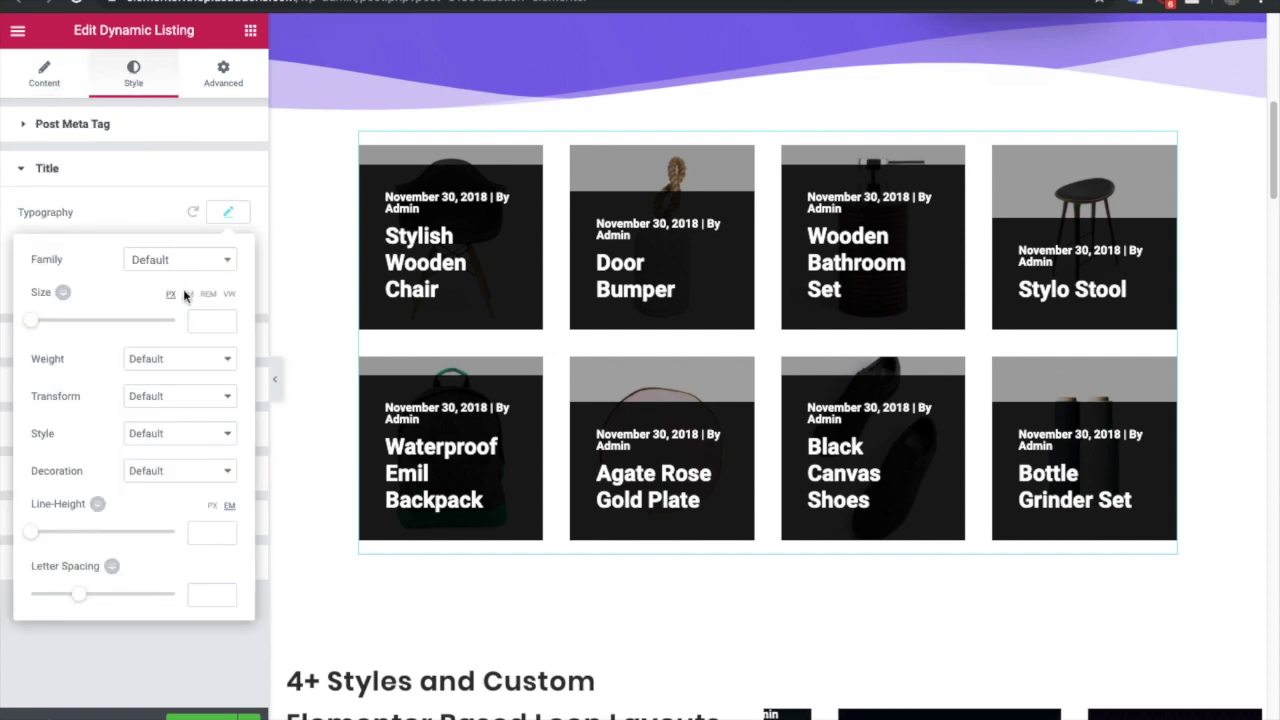
click(203, 318)
text(114)
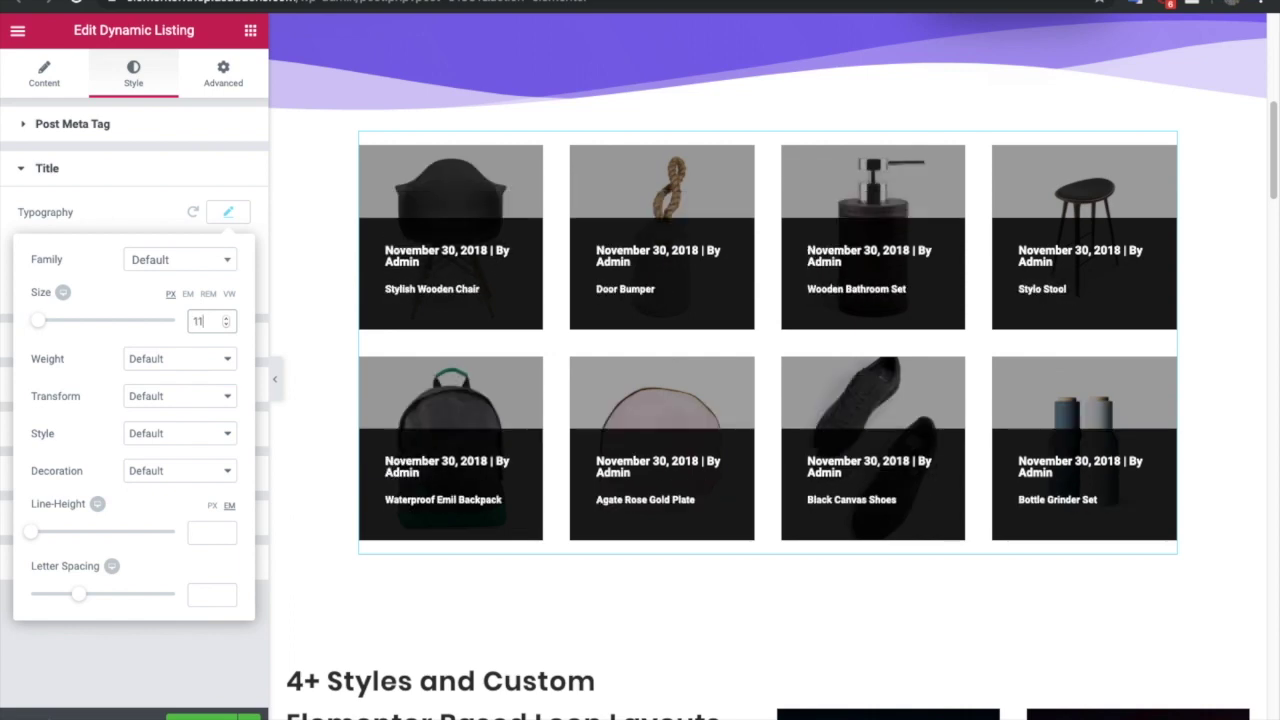
key(BackSpace)
key(BackSpace)
text(4)
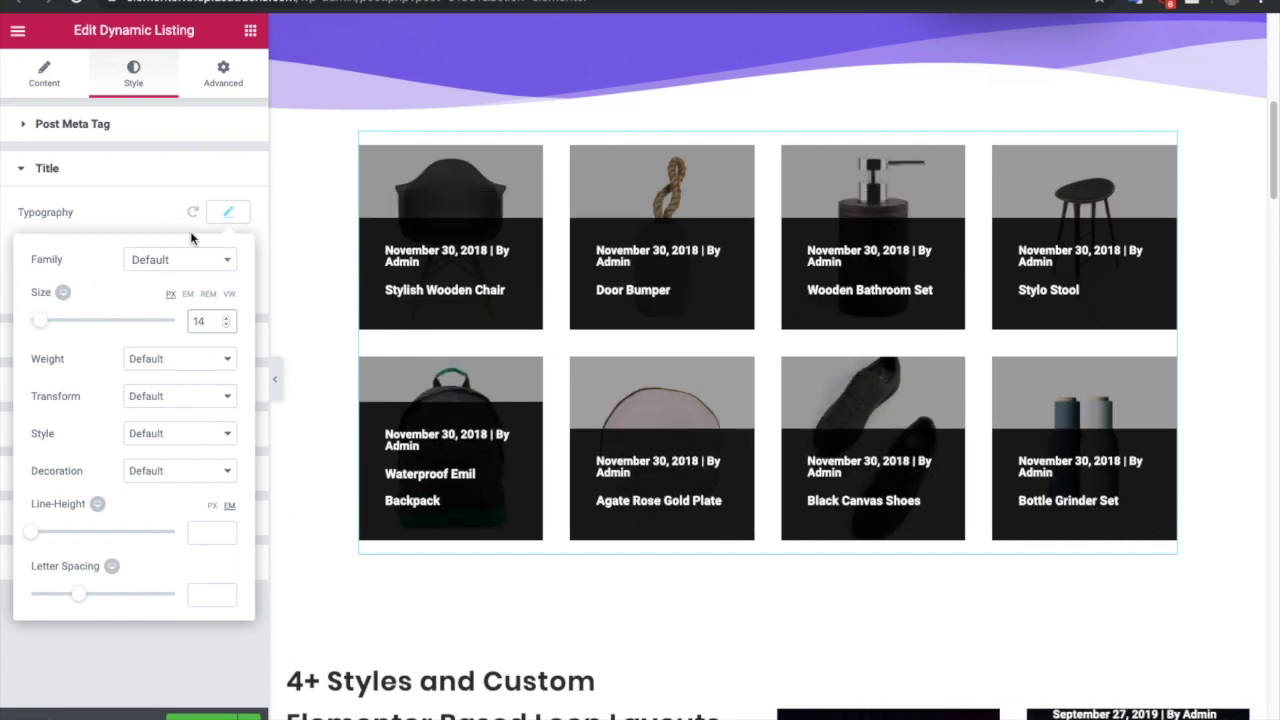
click(224, 218)
click(40, 85)
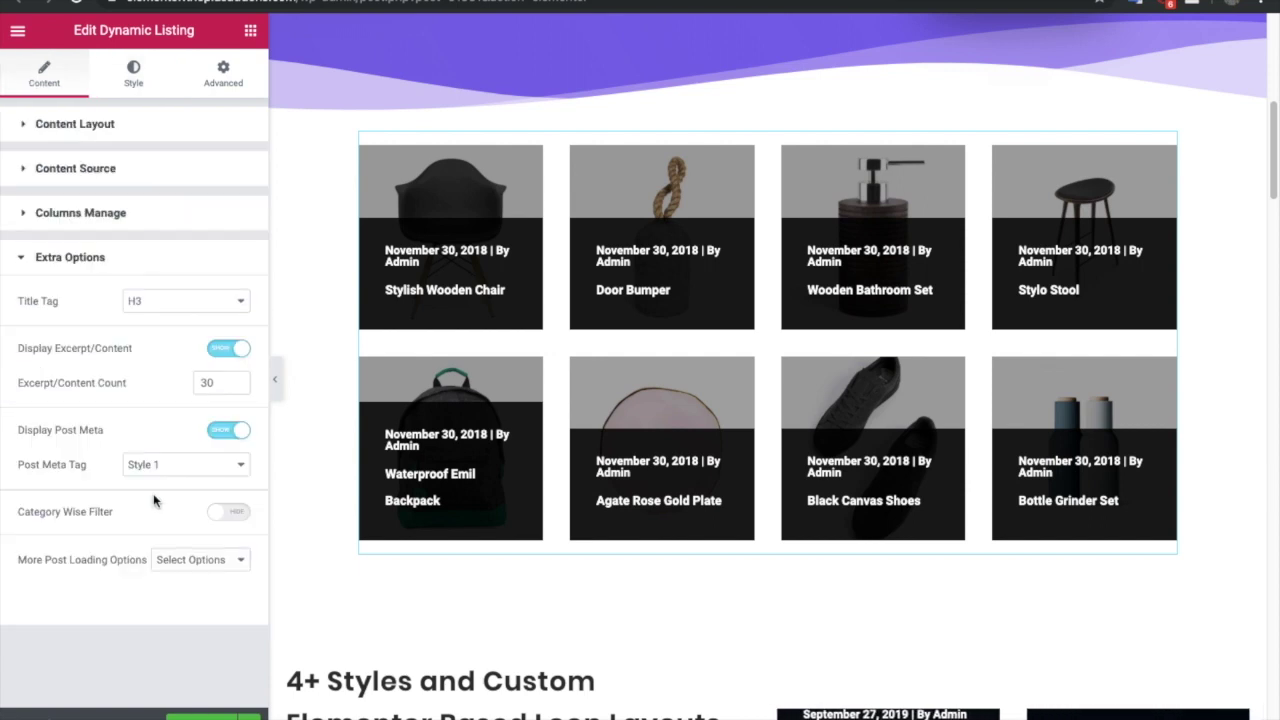
Step: Set Display Excerpt/Content and Display Post Meta to Hide on the listing cards
click(226, 349)
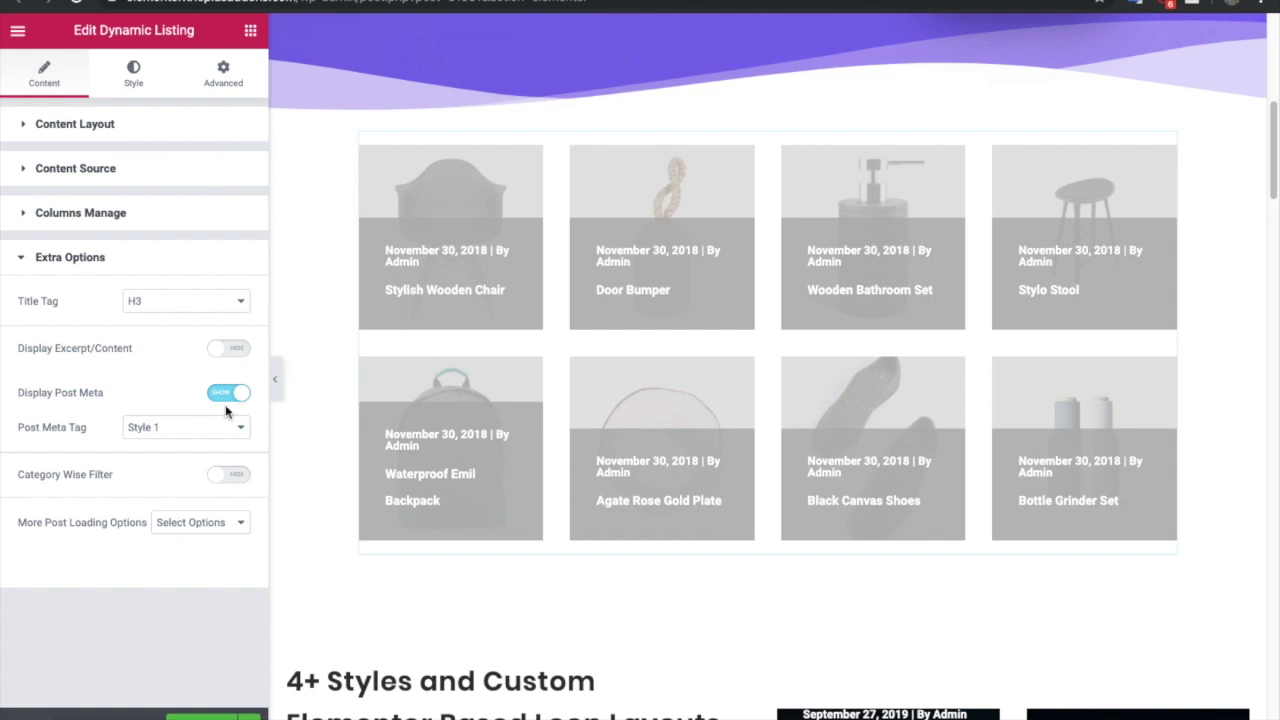
click(226, 393)
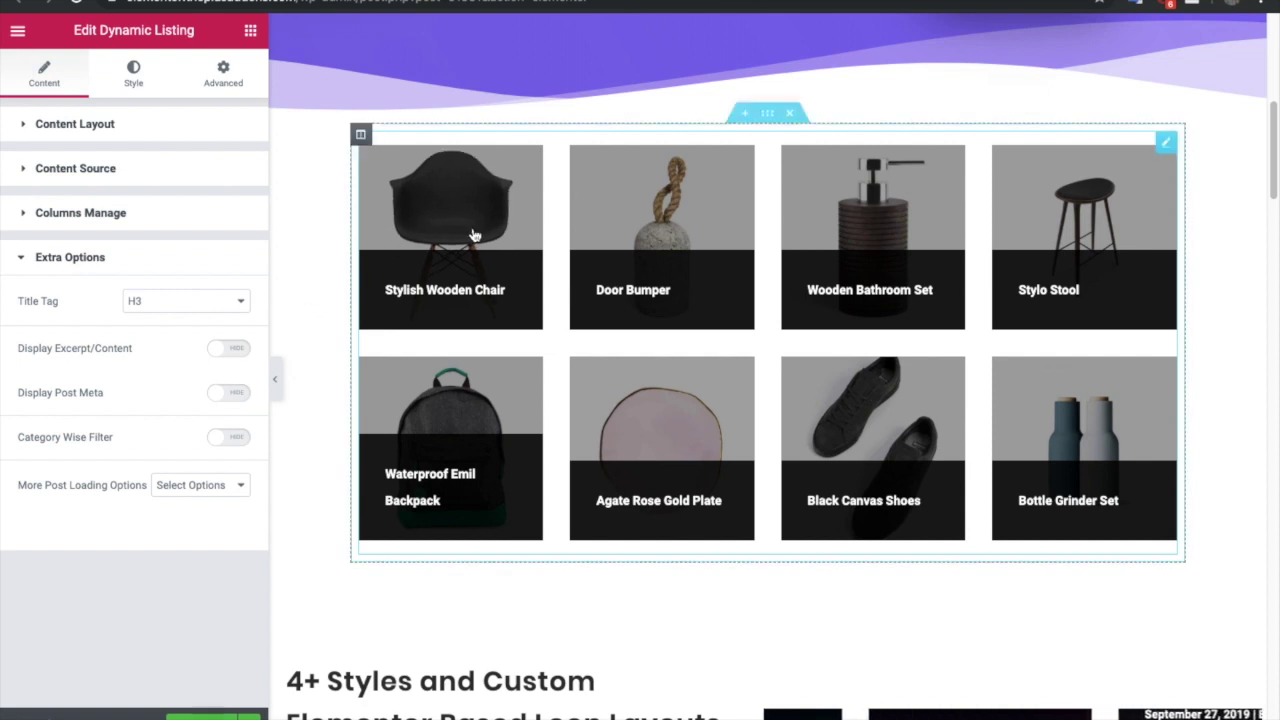
click(76, 127)
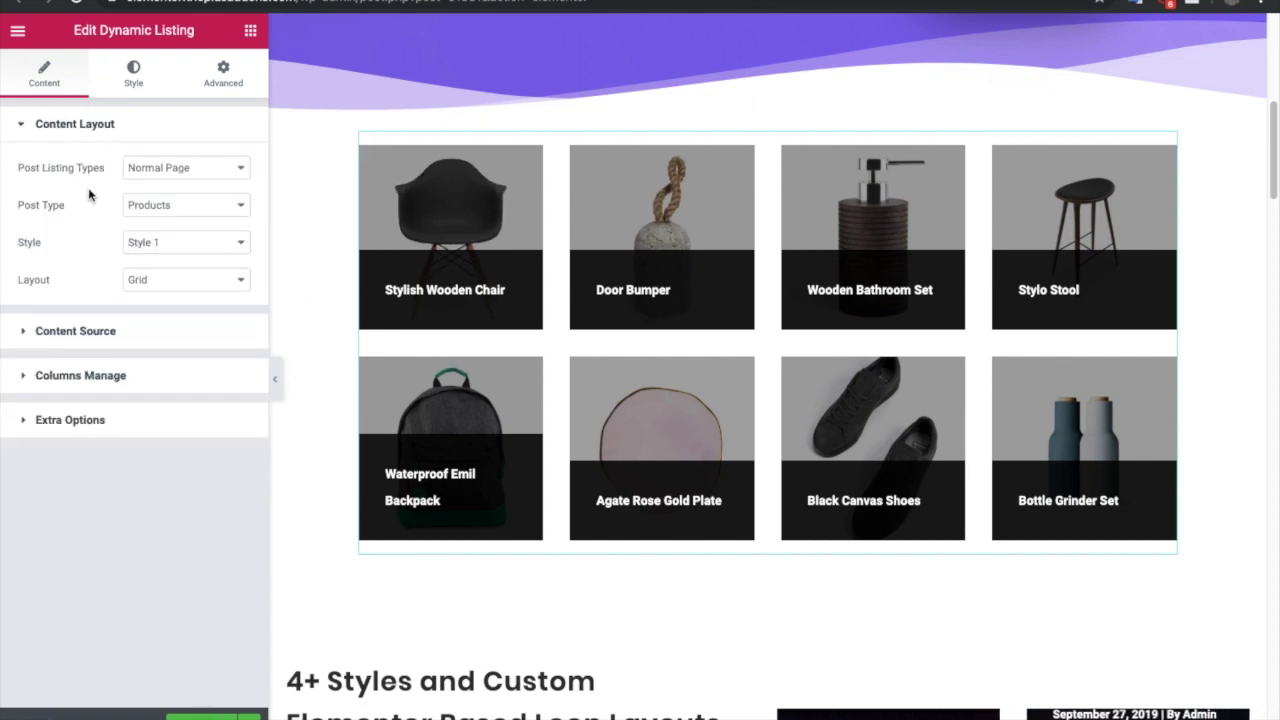
Step: Change the listing's Post Type from Products to TP Team Members
click(165, 208)
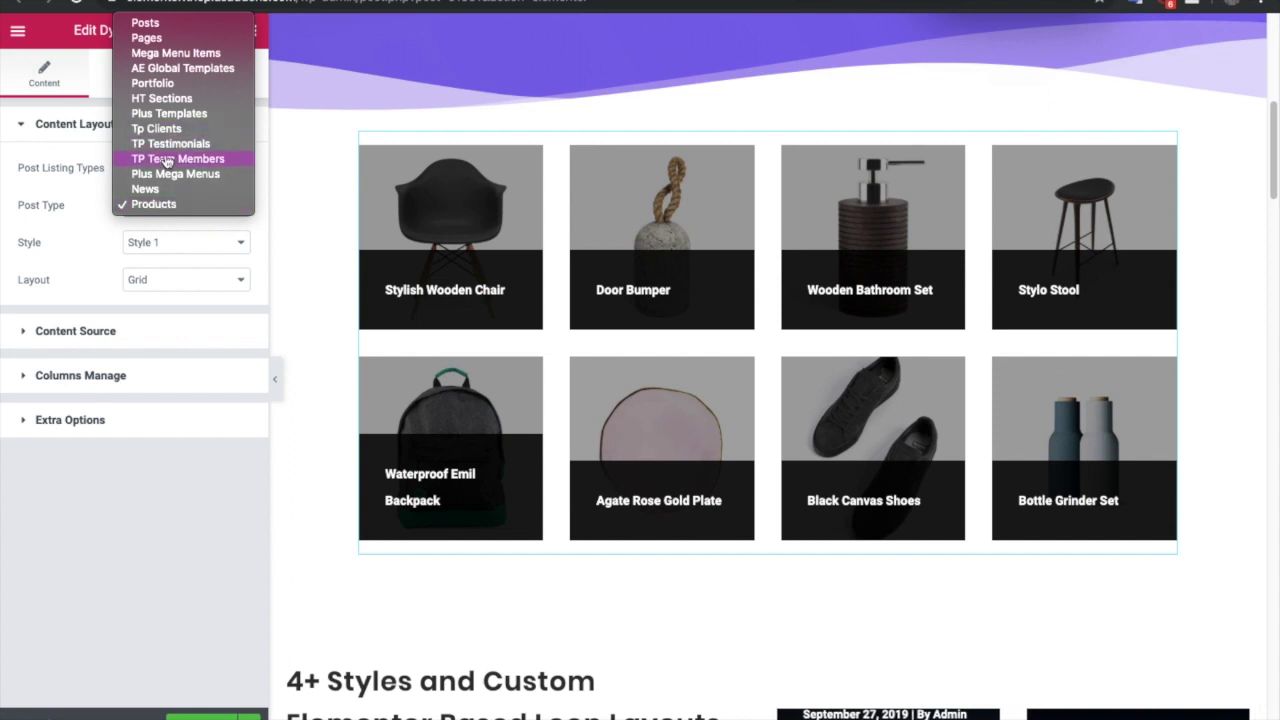
click(172, 159)
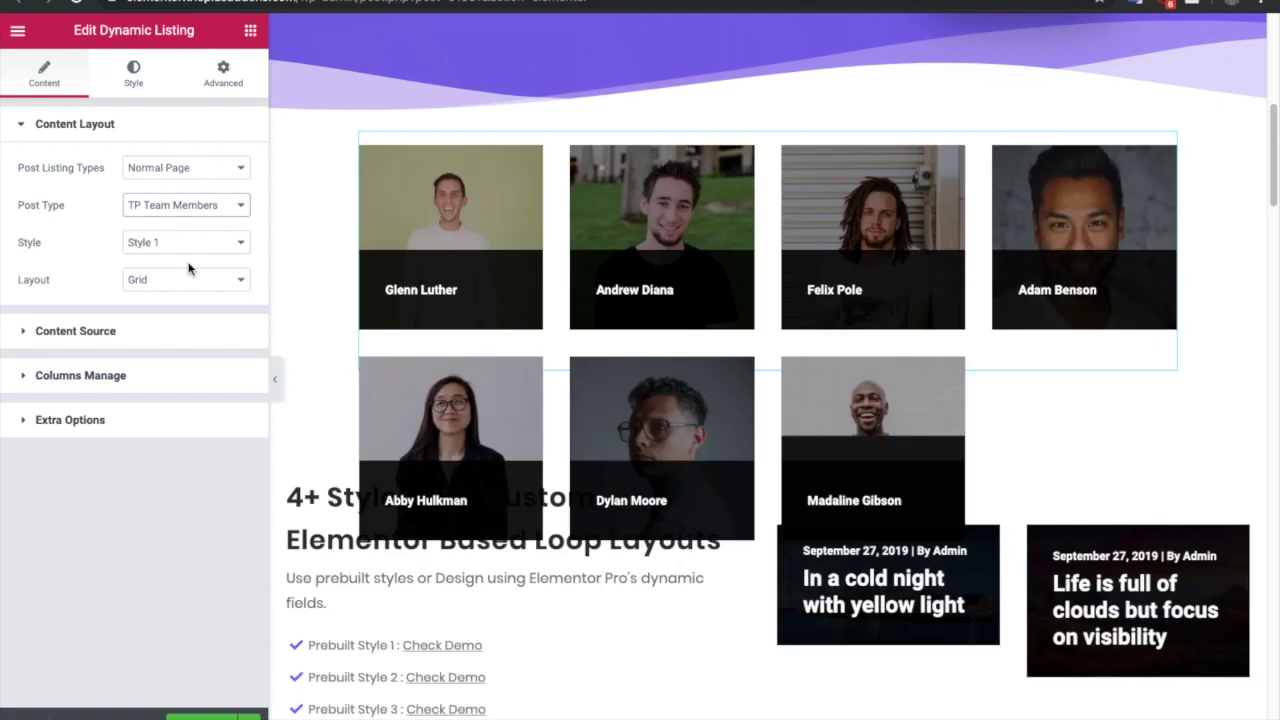
Step: Apply Style 2 and, after trying Masonry, the Metro layout to the team listing
click(136, 246)
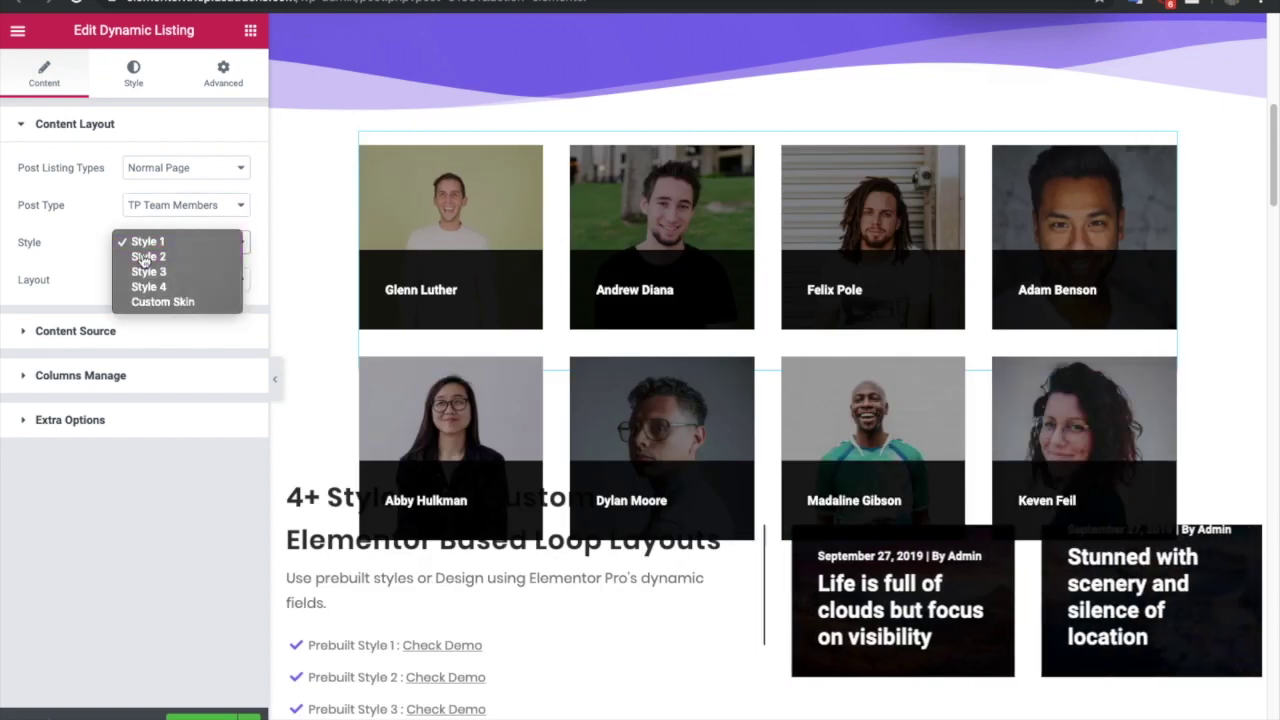
click(143, 257)
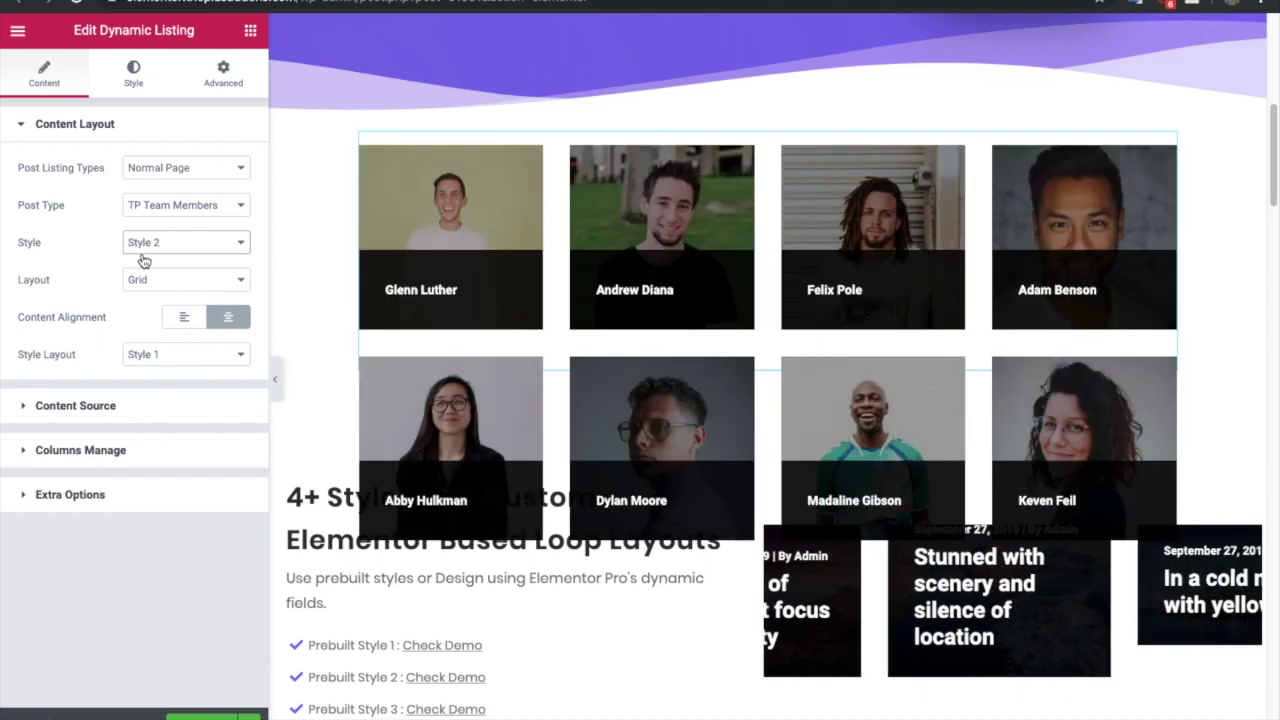
click(163, 286)
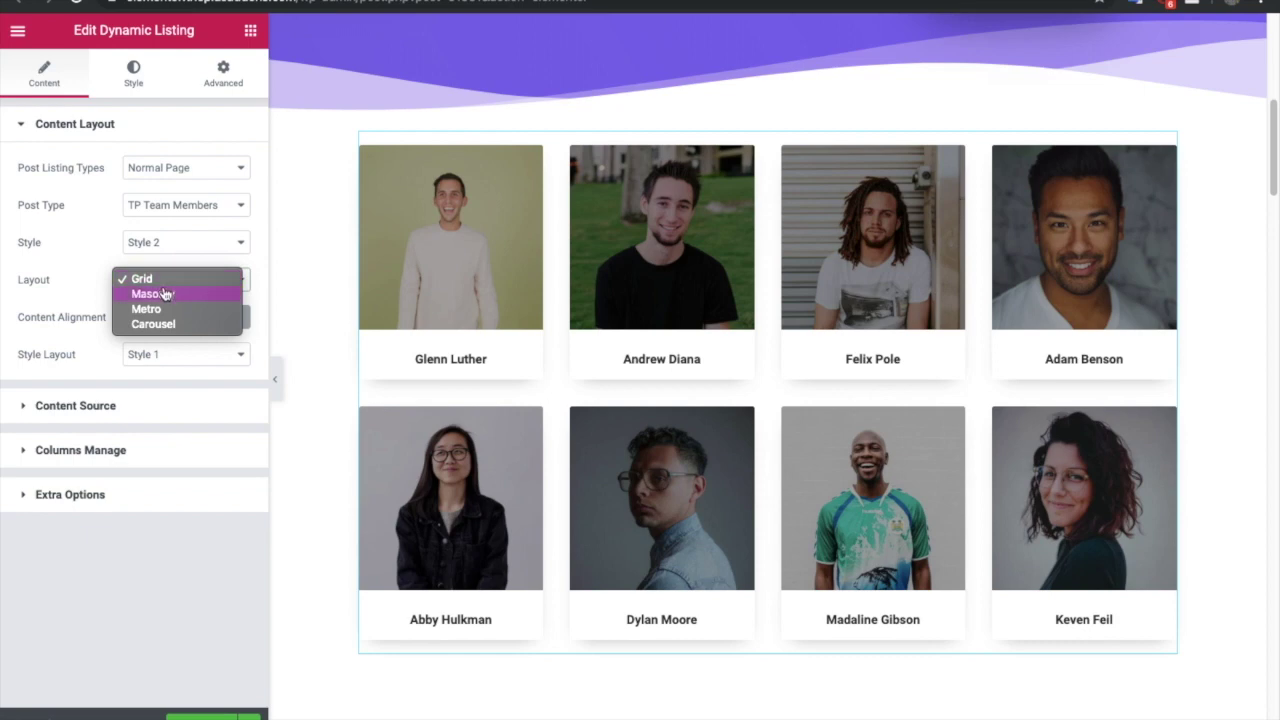
click(161, 293)
click(157, 281)
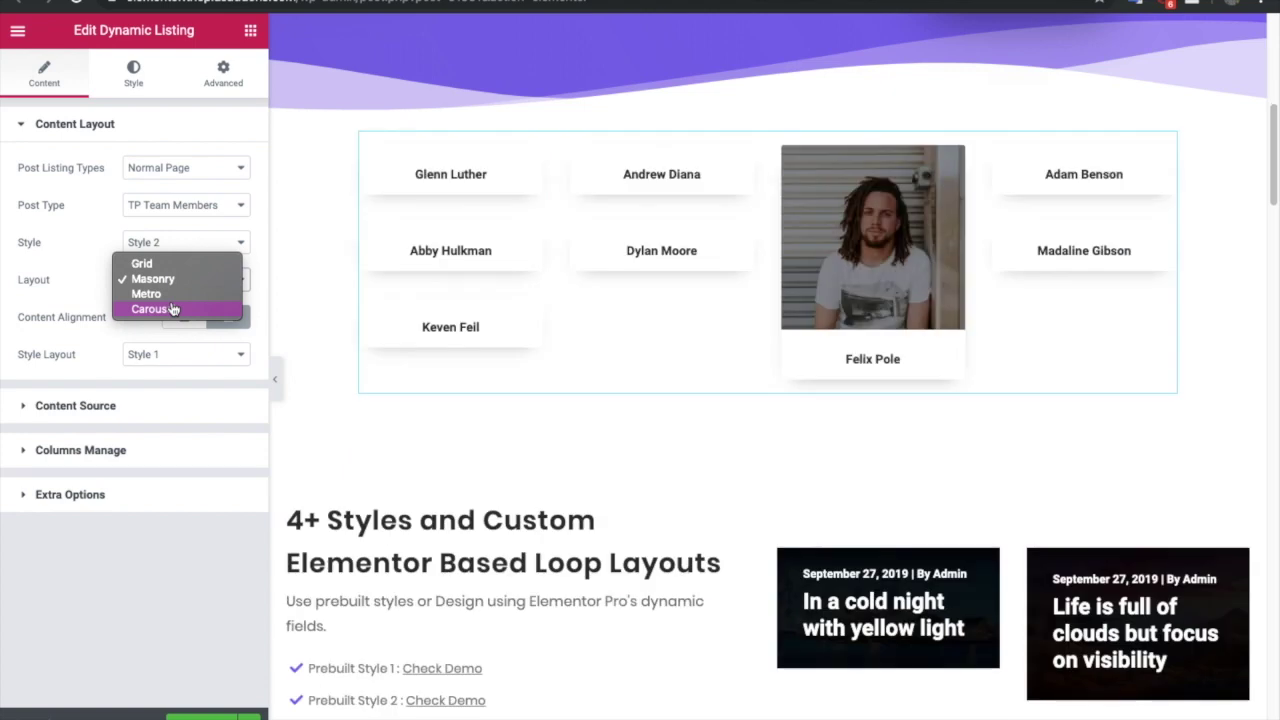
click(165, 294)
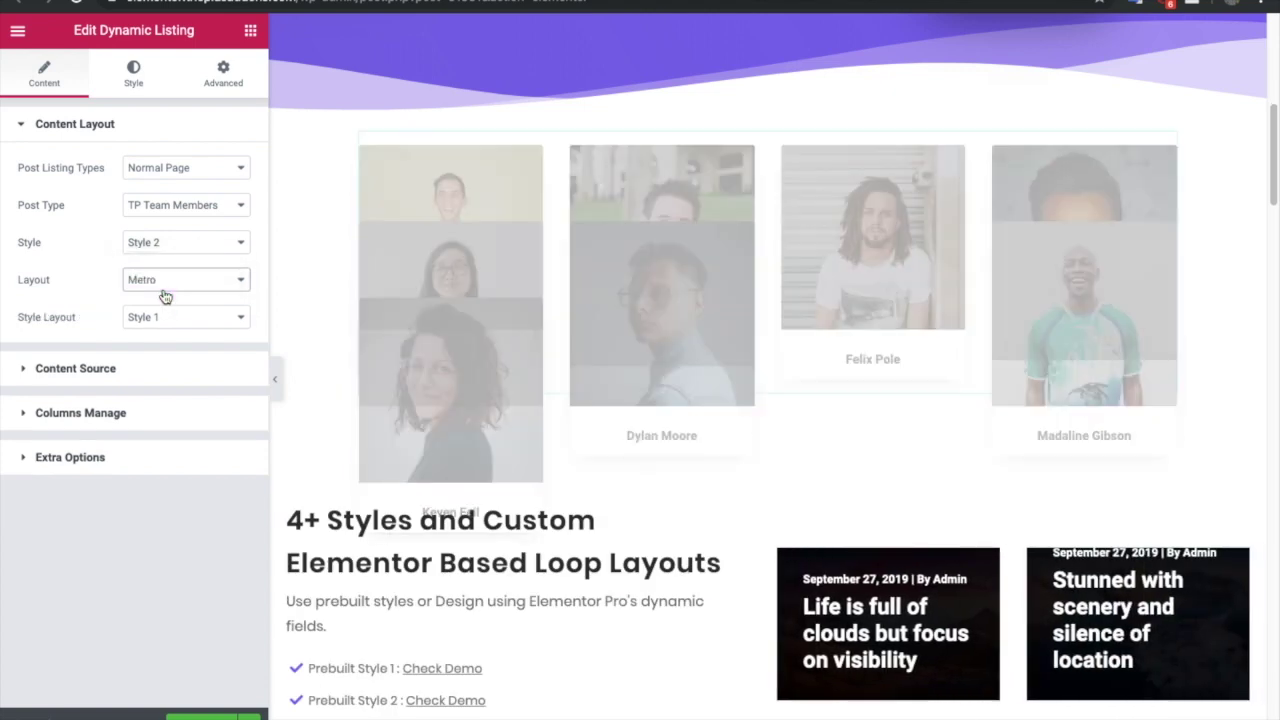
click(160, 212)
click(165, 205)
click(166, 171)
click(163, 167)
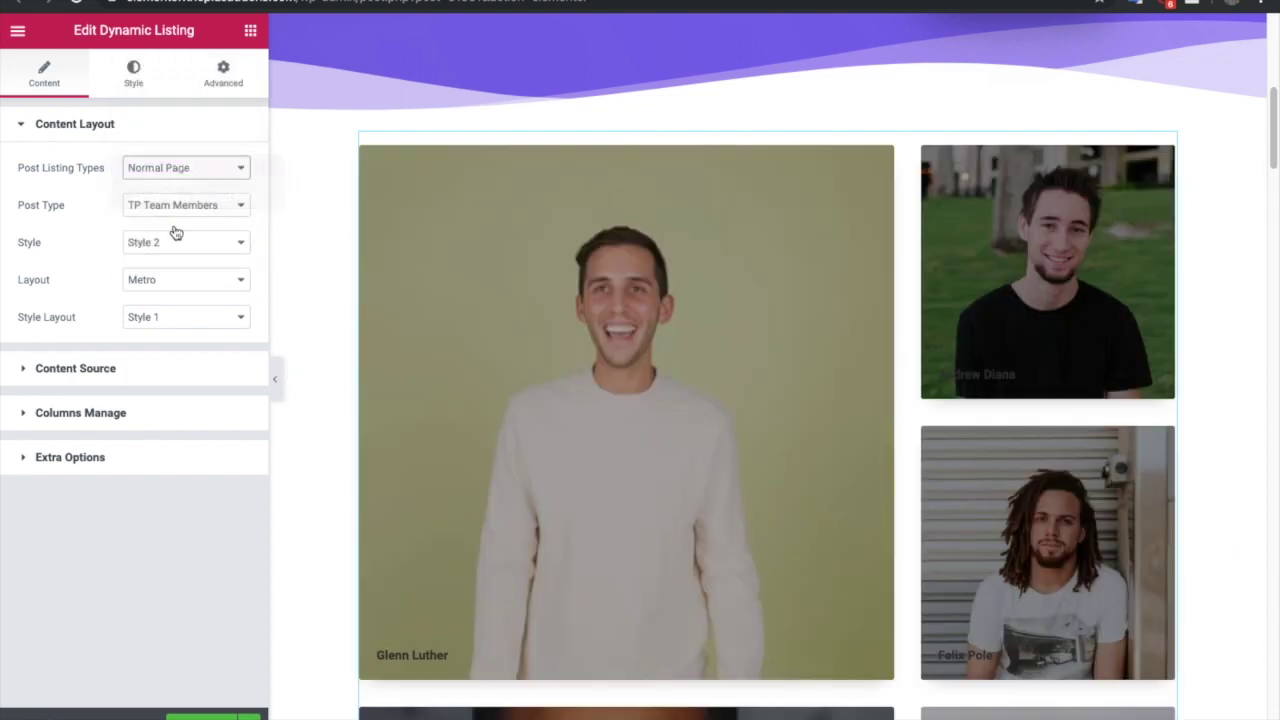
Step: Keep Style 2, switch Layout back to Grid, and leave Style Layout at Style 1
click(165, 240)
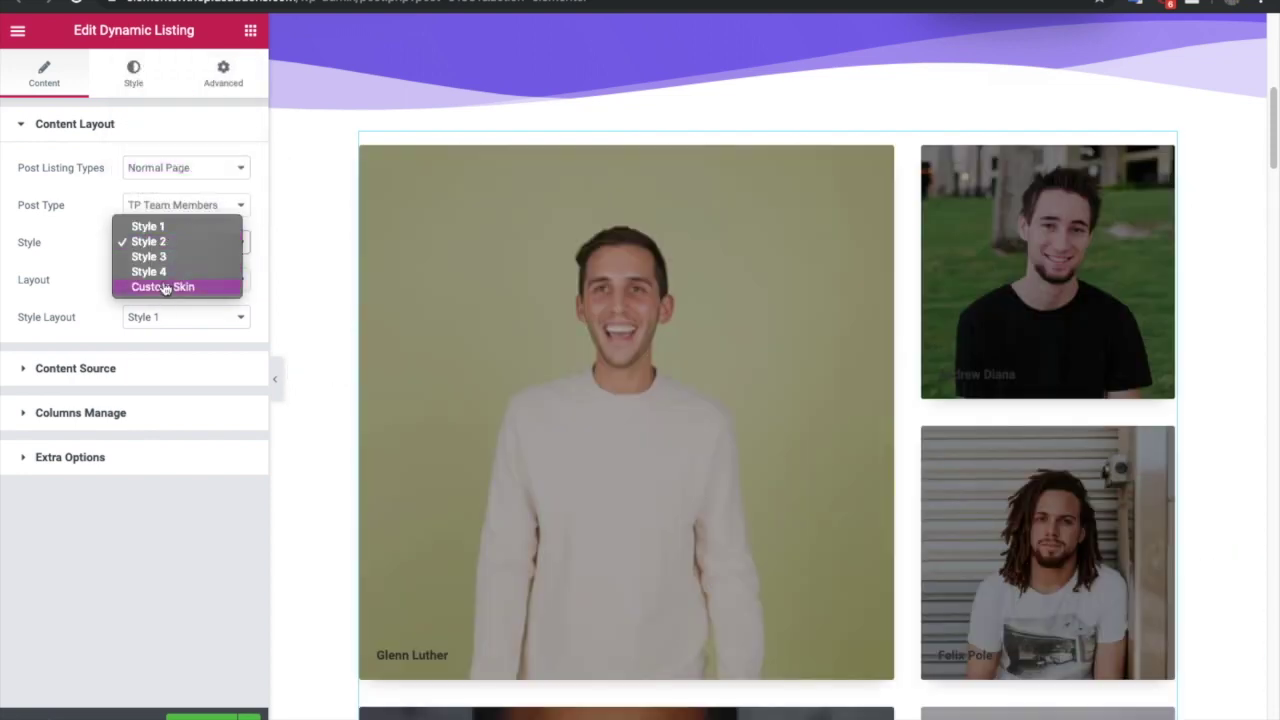
click(160, 241)
click(160, 279)
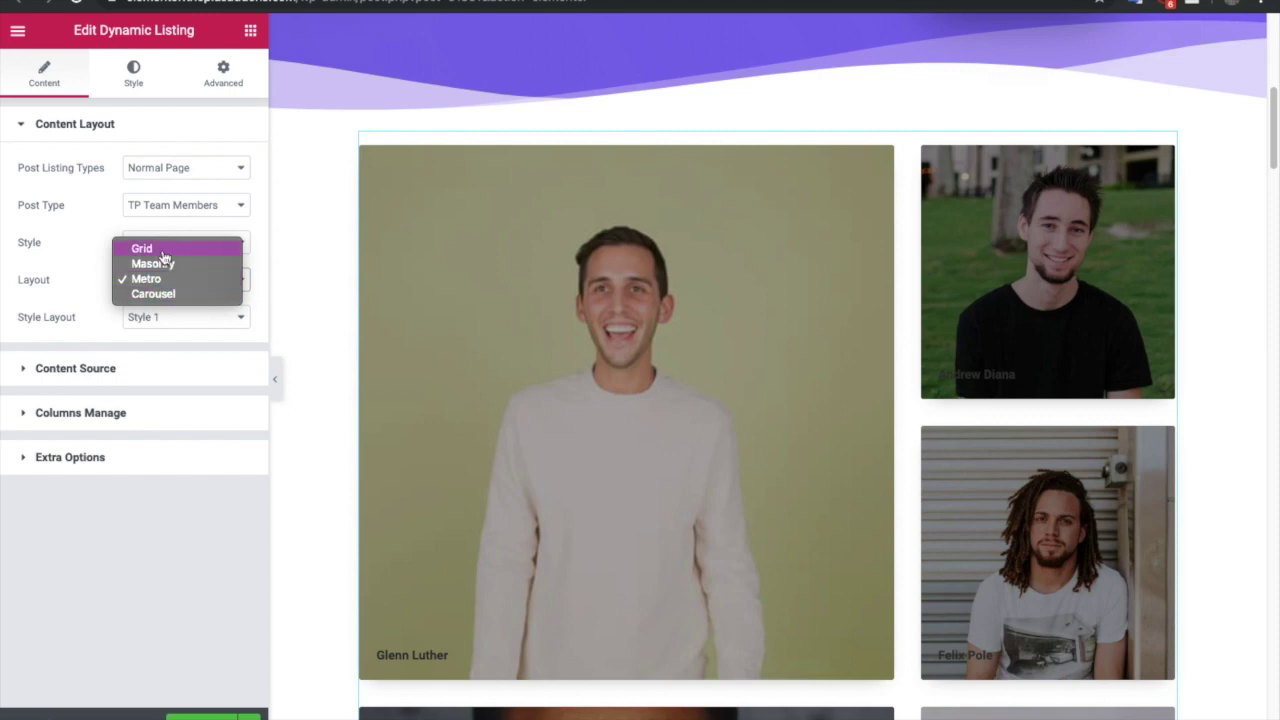
click(160, 279)
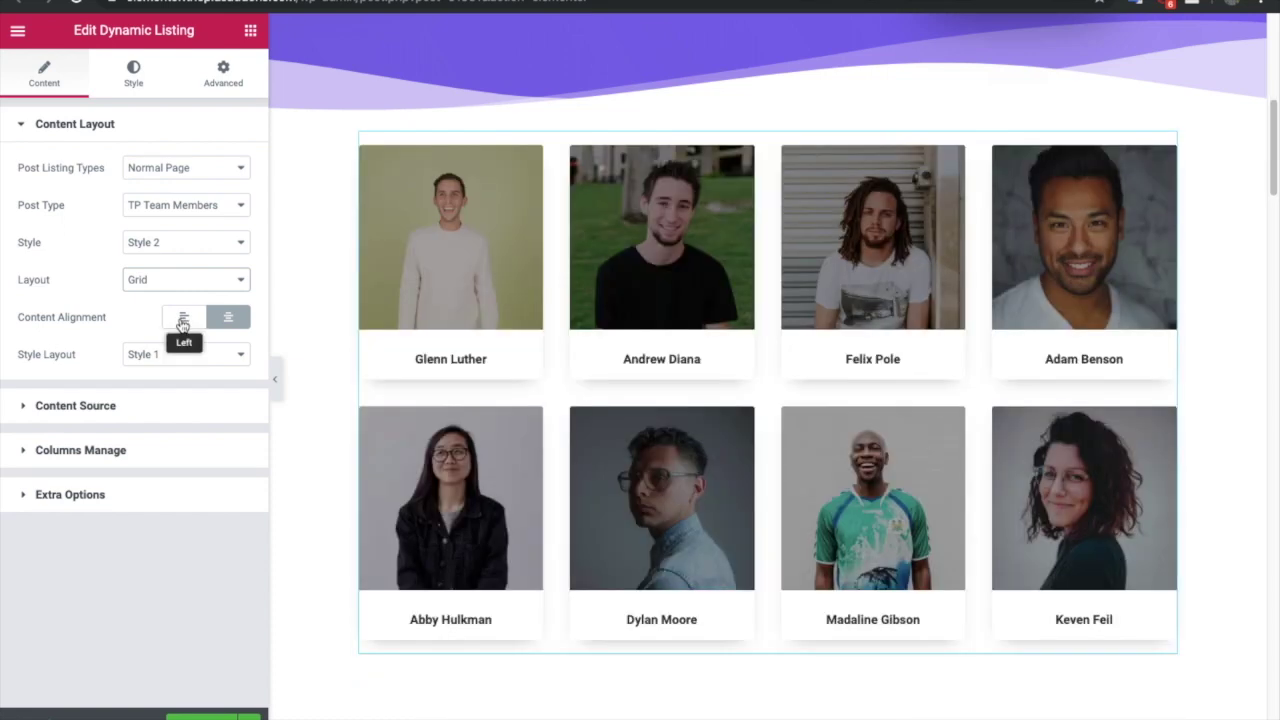
click(191, 355)
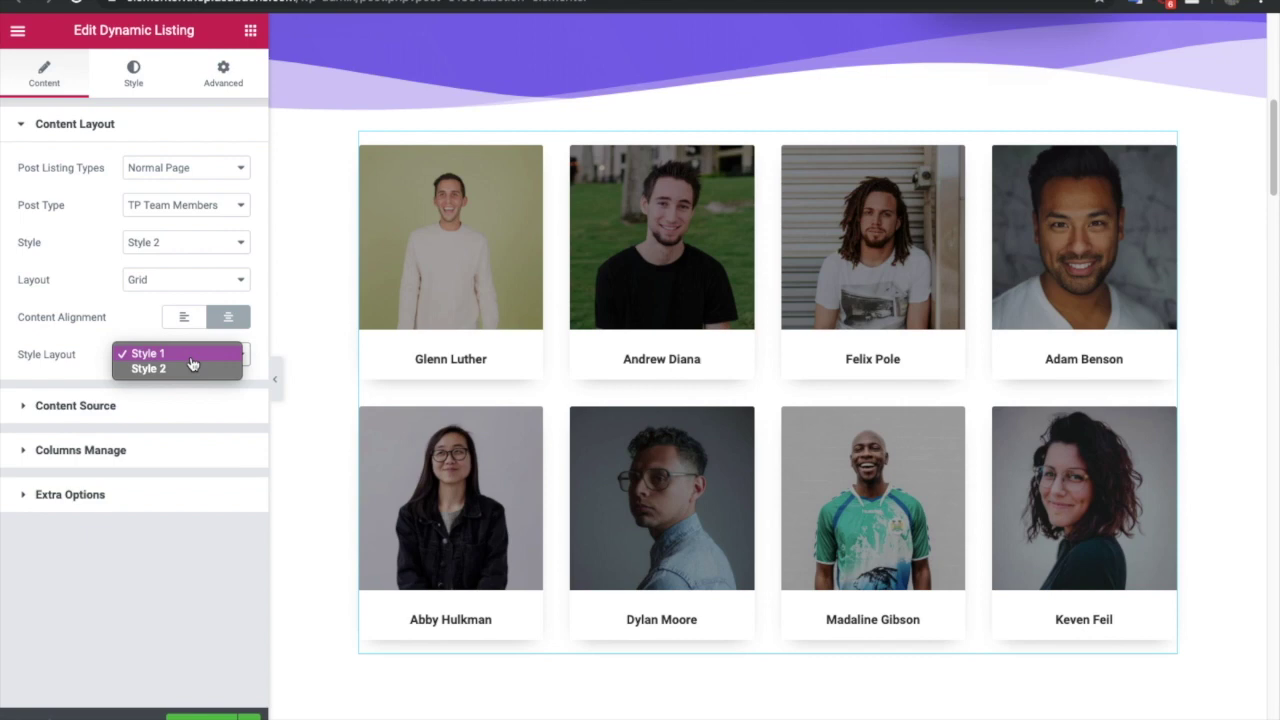
click(191, 357)
click(151, 407)
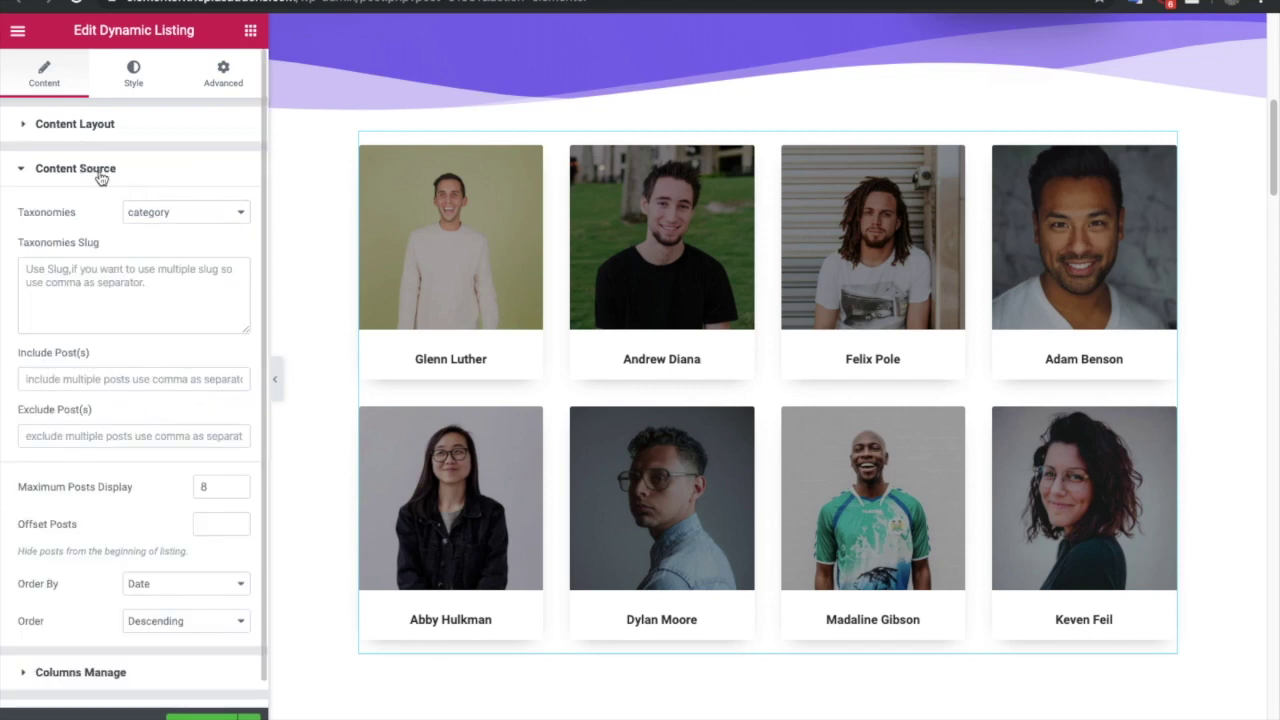
Step: Keep category as the taxonomy and delete the typed 'fast,normal,super,' slug filter
click(140, 218)
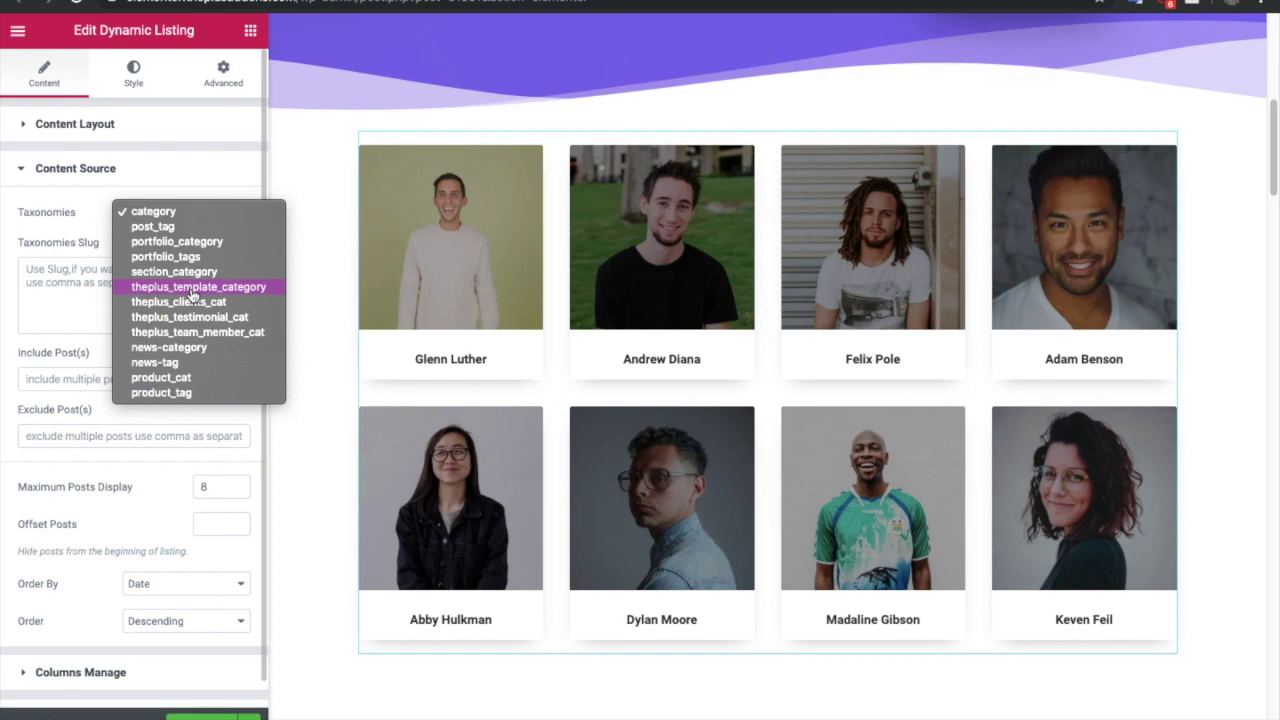
click(151, 211)
click(112, 272)
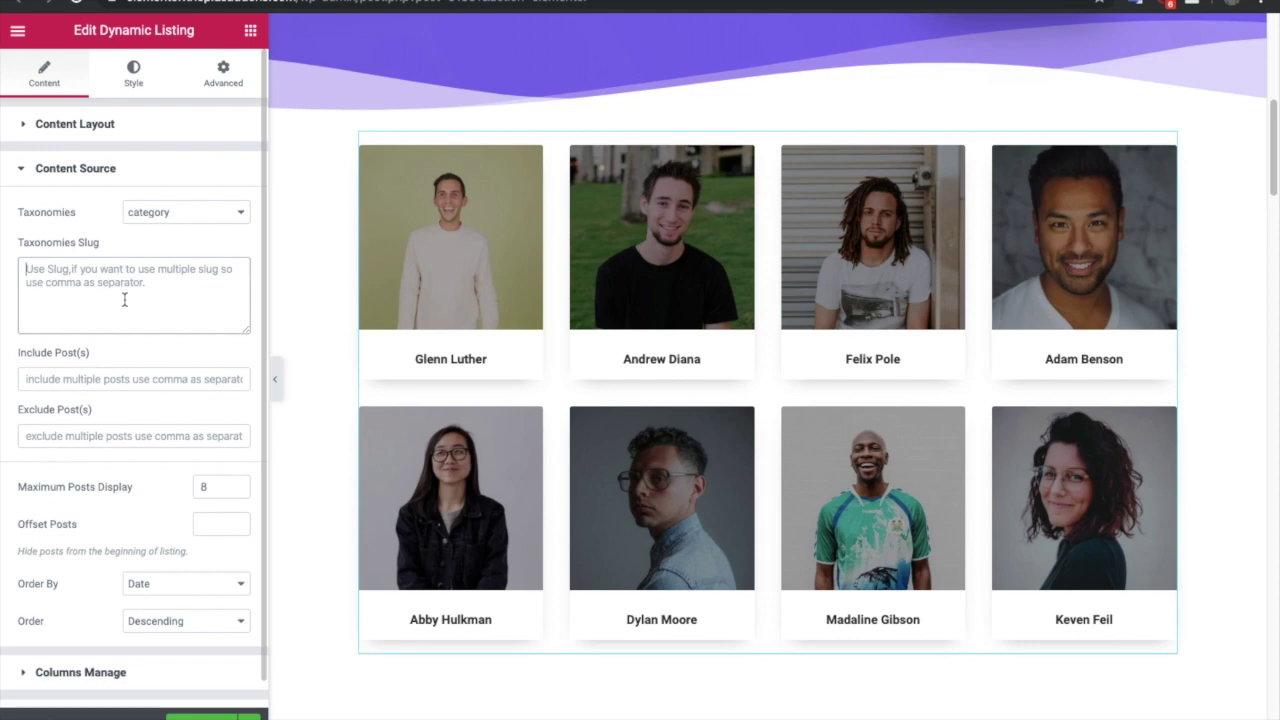
text(fast,normal)
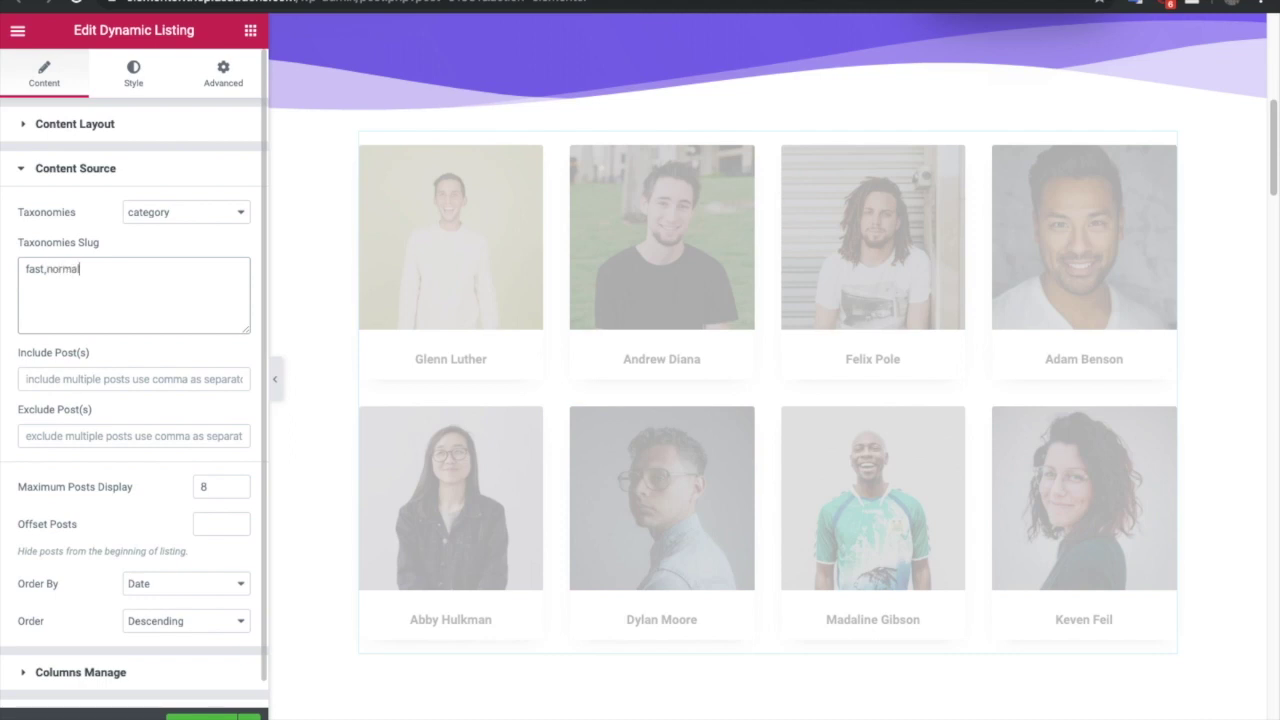
text(,super,)
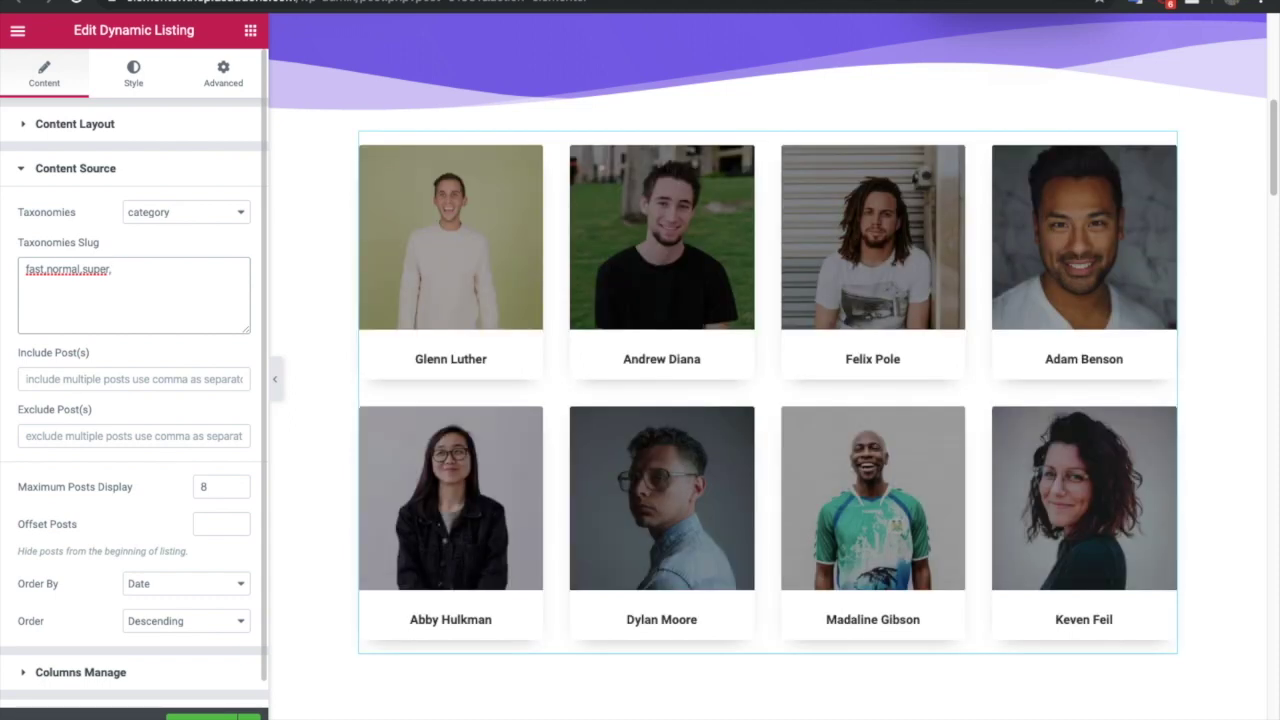
key(ctrl+a)
key(BackSpace)
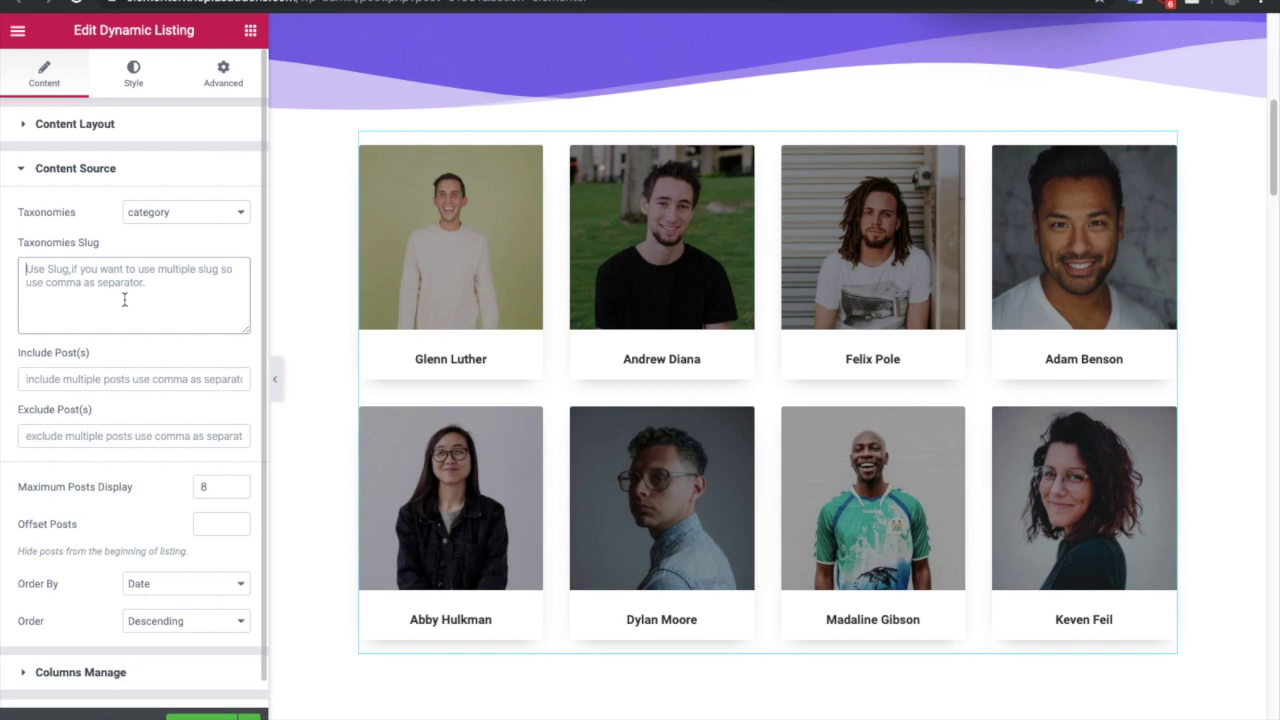
Step: Review the Include Posts, Exclude Posts, Maximum Posts and Offset fields without changing them
click(88, 377)
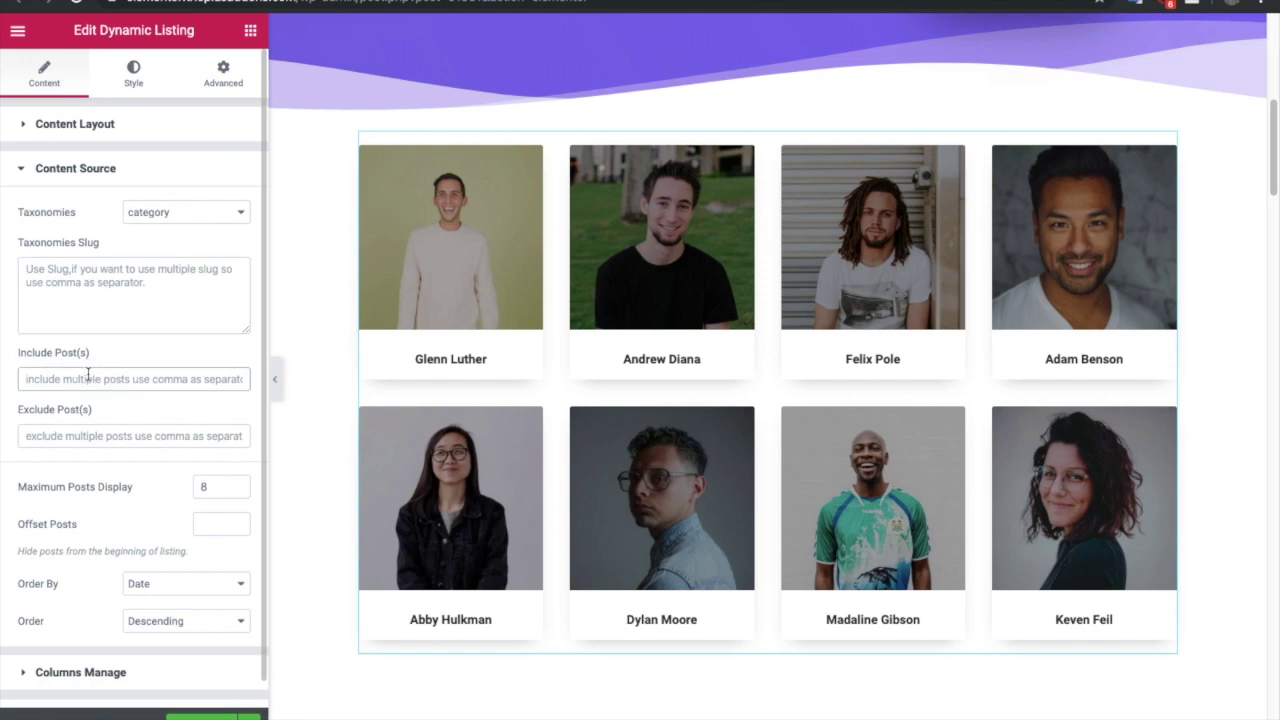
click(96, 435)
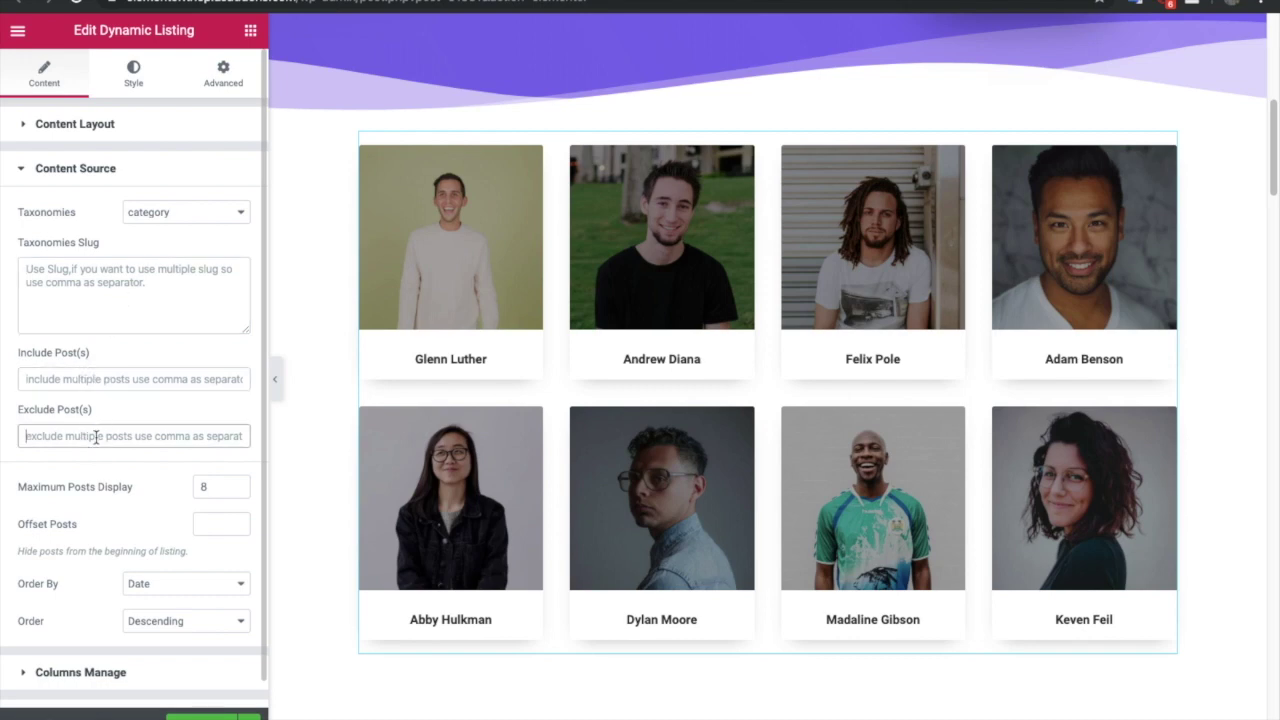
click(201, 487)
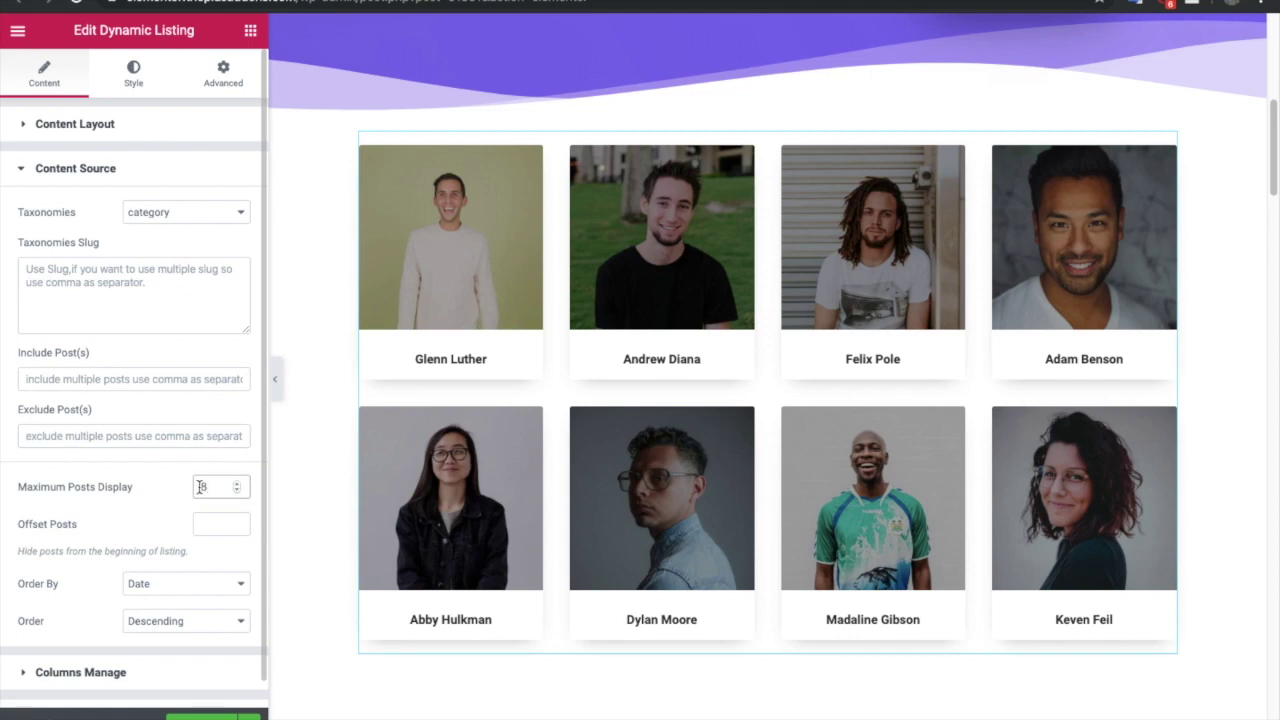
click(197, 527)
Step: Keep Order By set to Date and Order to Descending, then expand Columns Manage
click(185, 585)
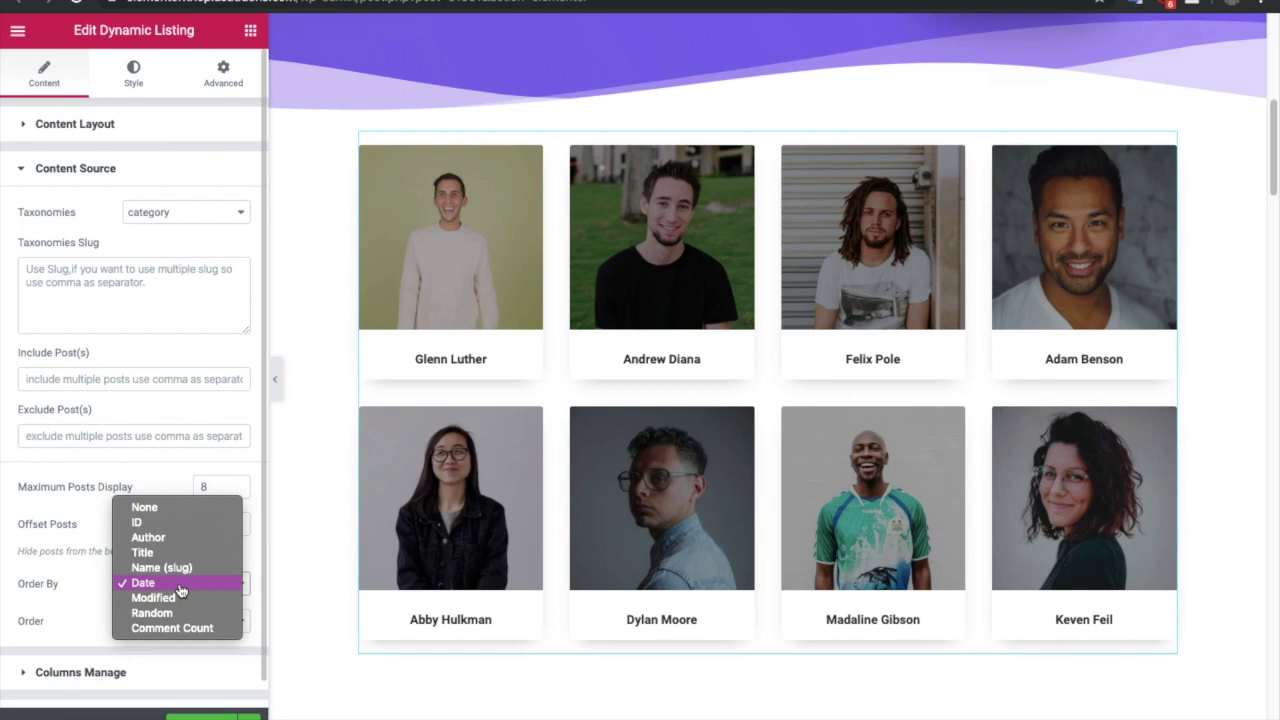
click(36, 562)
click(175, 622)
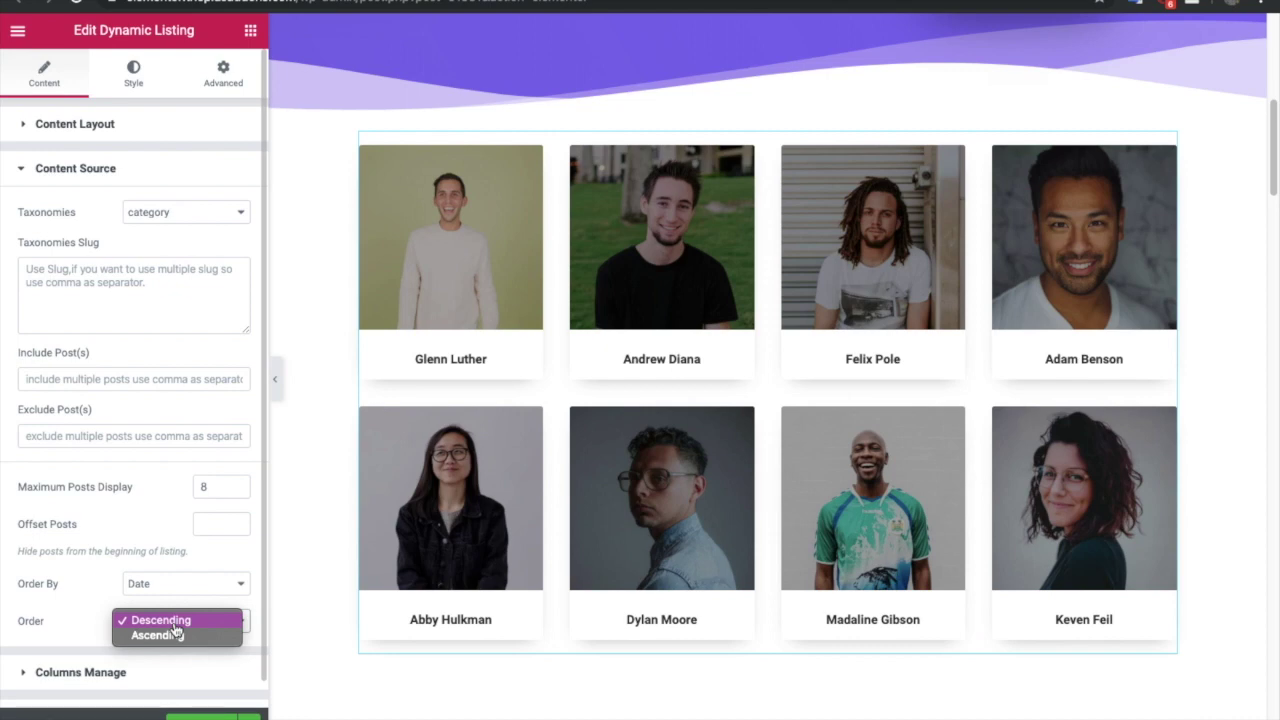
click(149, 663)
click(135, 670)
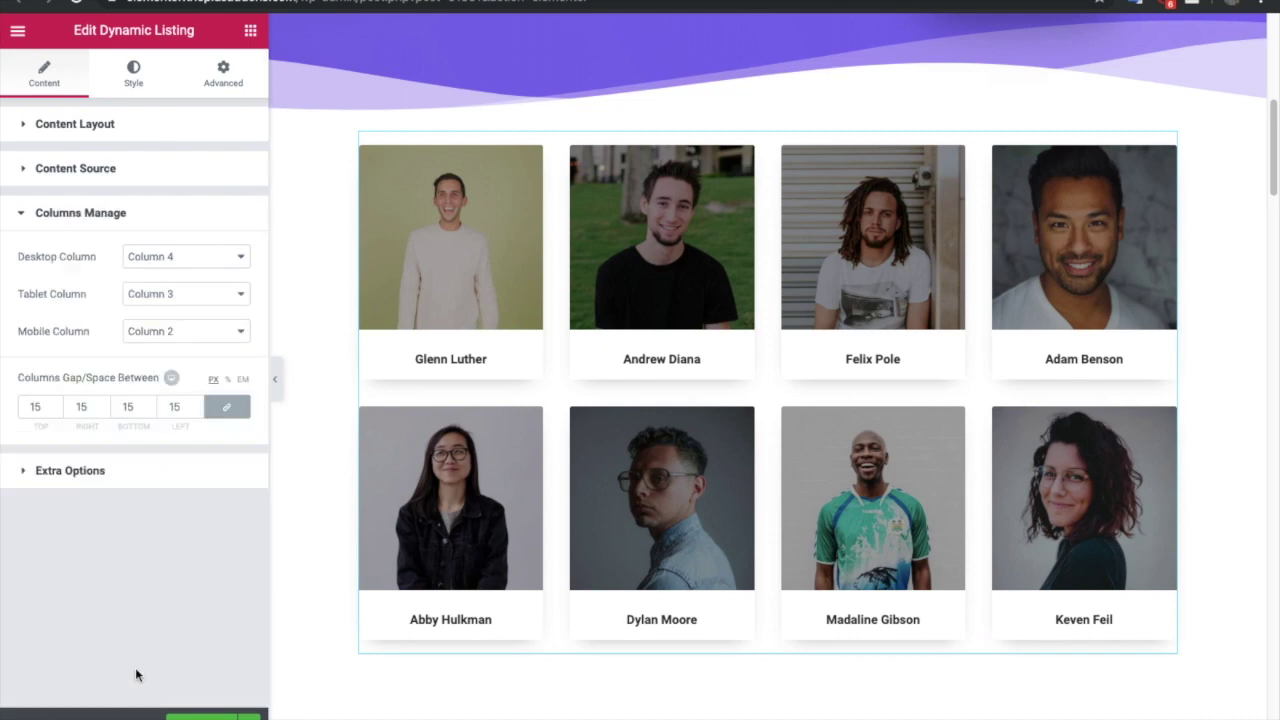
Step: Keep 4 desktop columns and set the linked Columns Gap to 20 on all sides
click(177, 257)
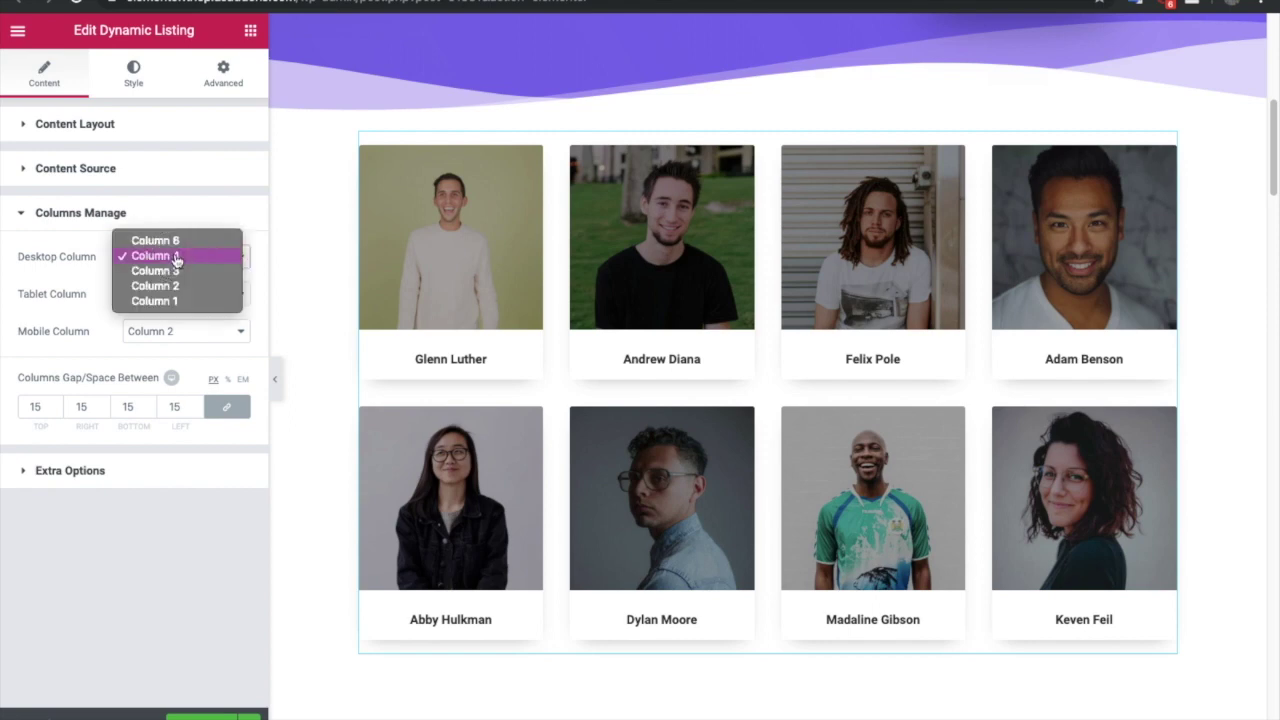
click(177, 257)
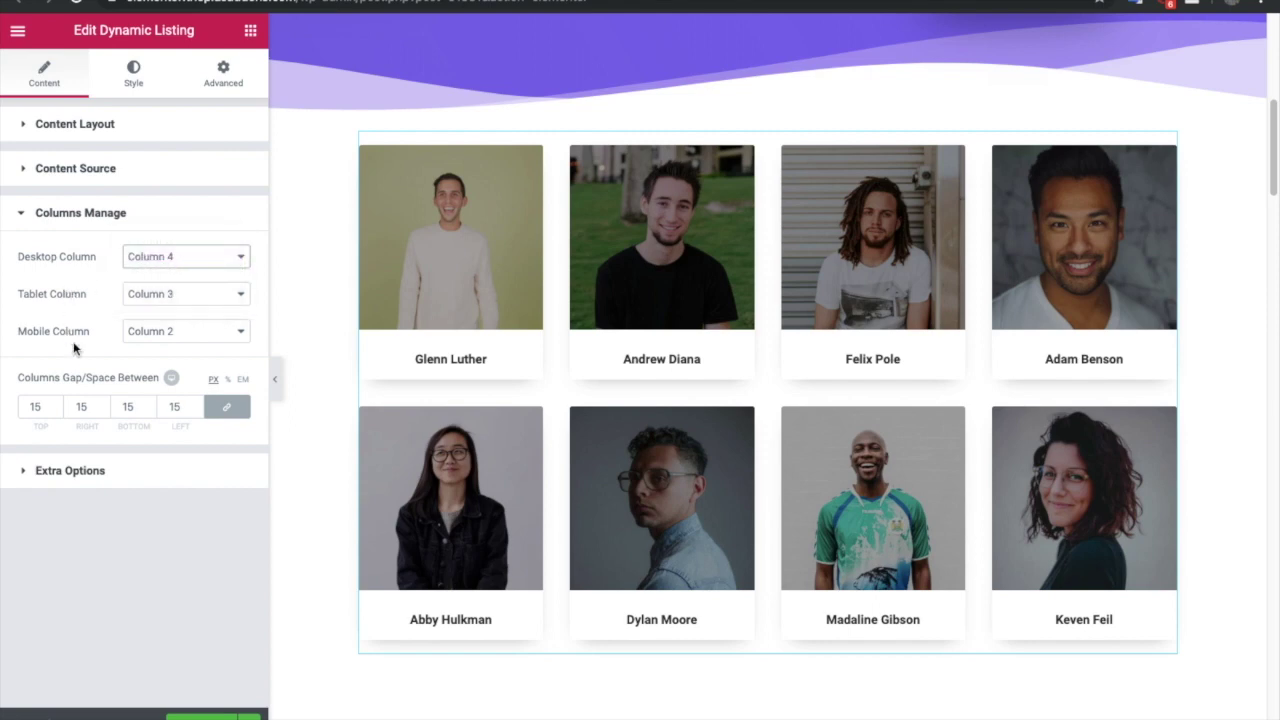
click(45, 399)
double_click(31, 407)
text(20)
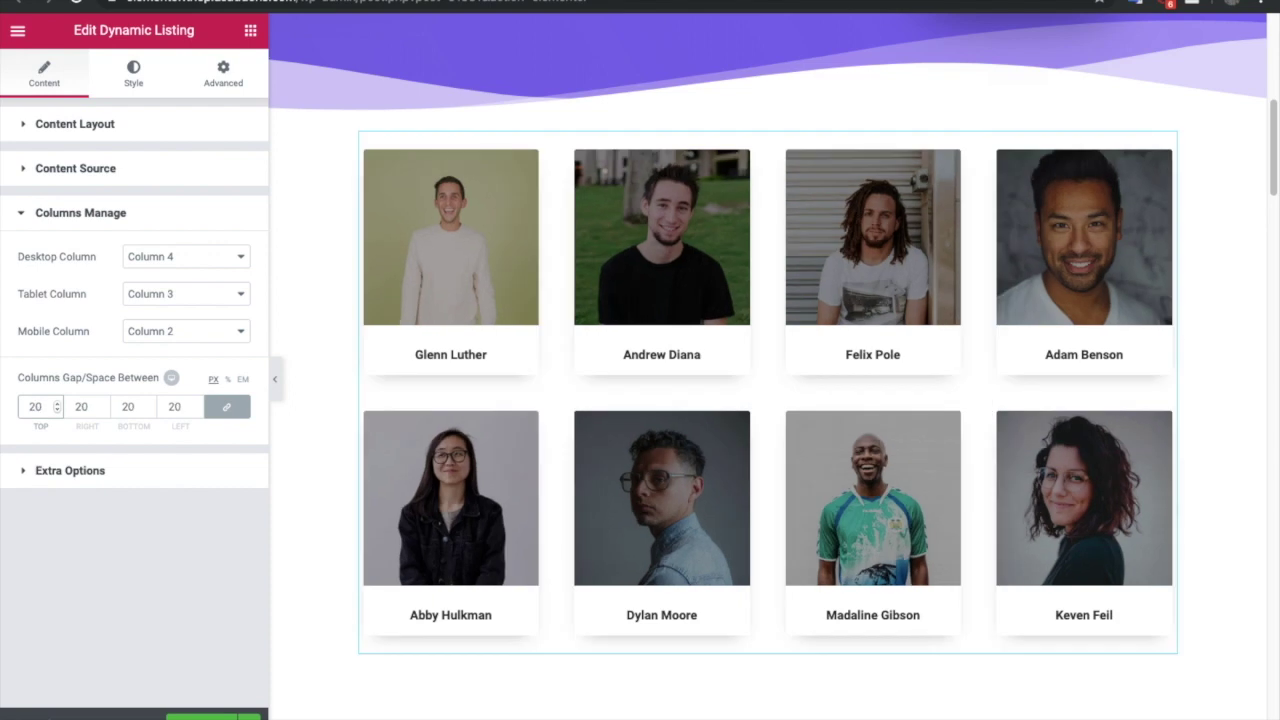
Step: In Extra Options keep H3 titles and Style 1 category labels, and enable Category Wise Filter
click(66, 471)
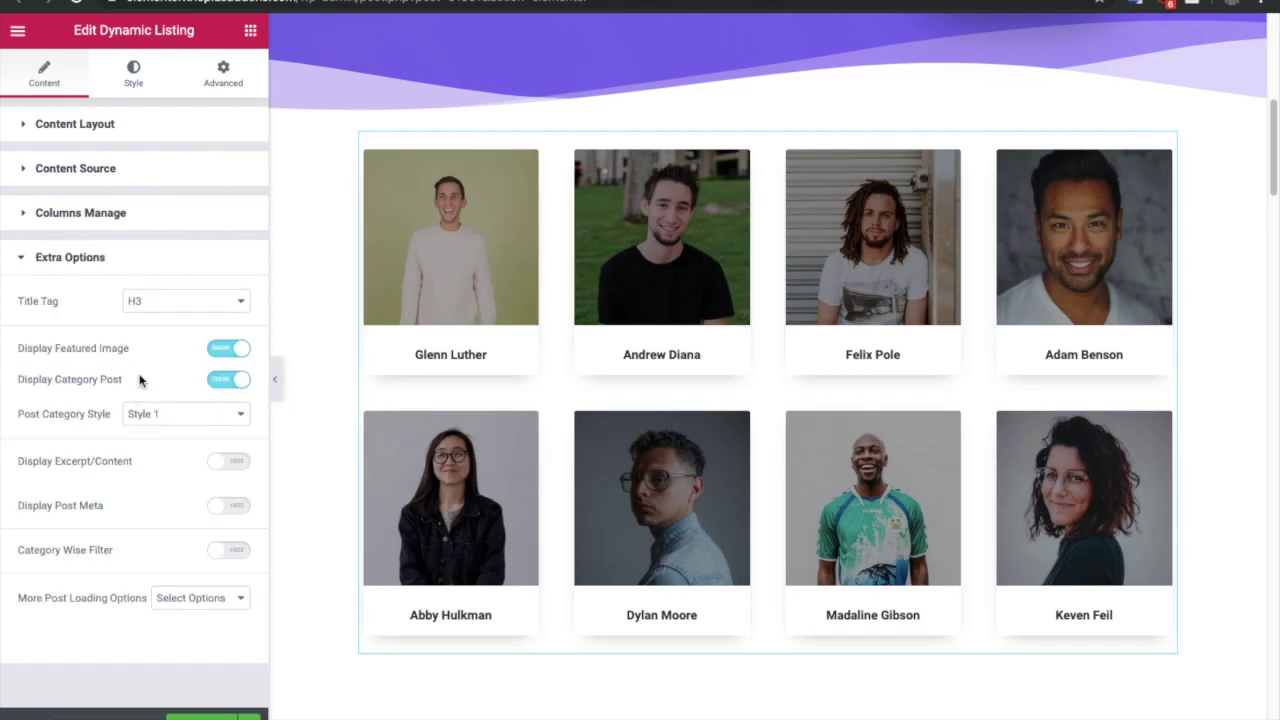
click(163, 309)
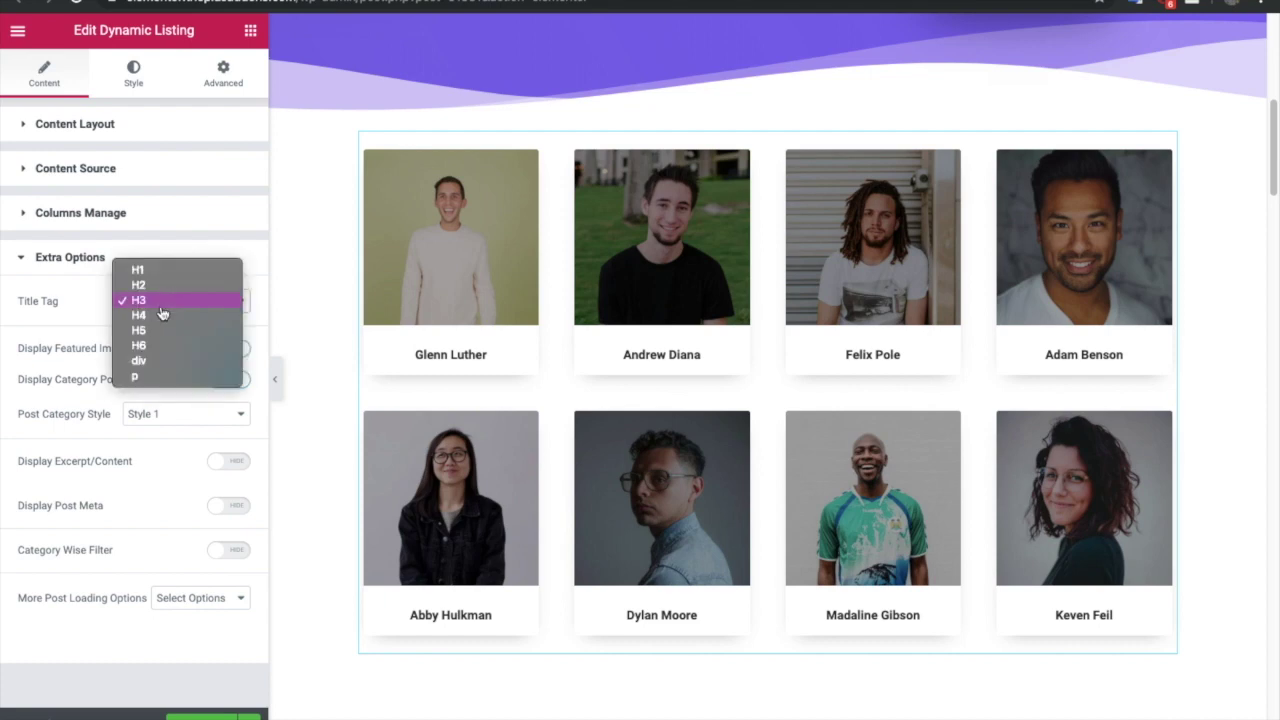
click(163, 310)
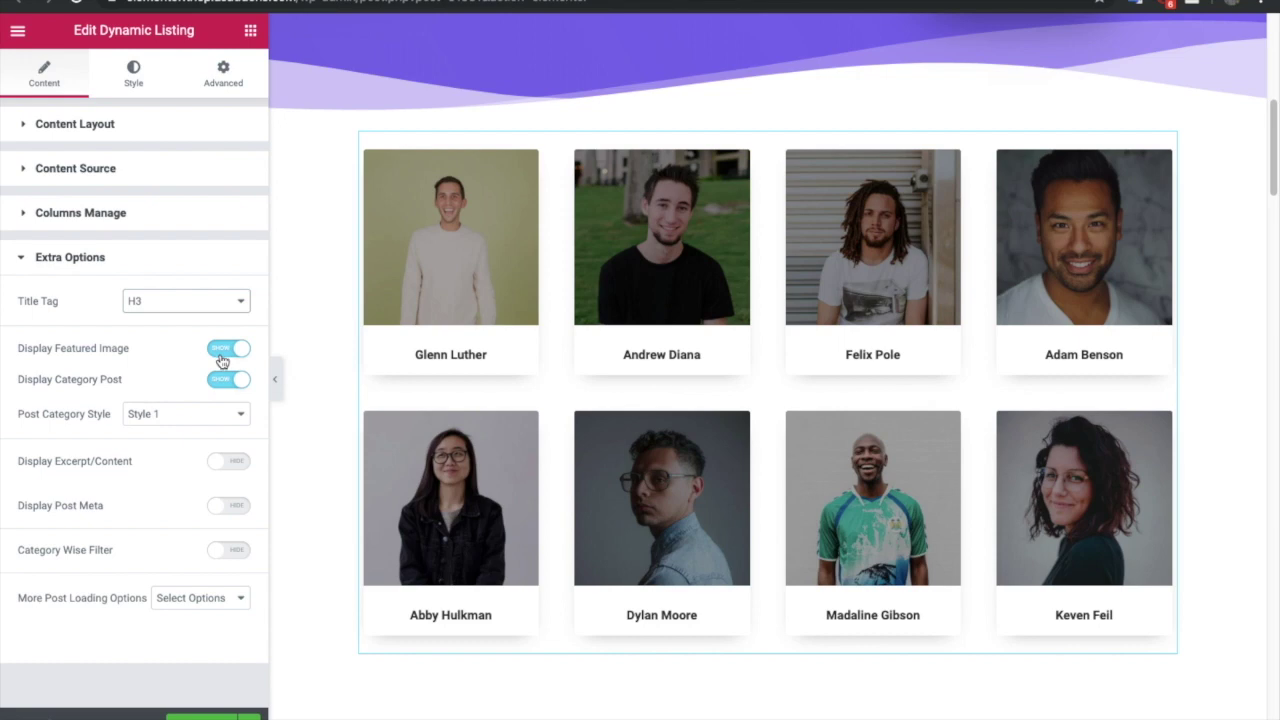
click(183, 420)
click(183, 420)
click(218, 560)
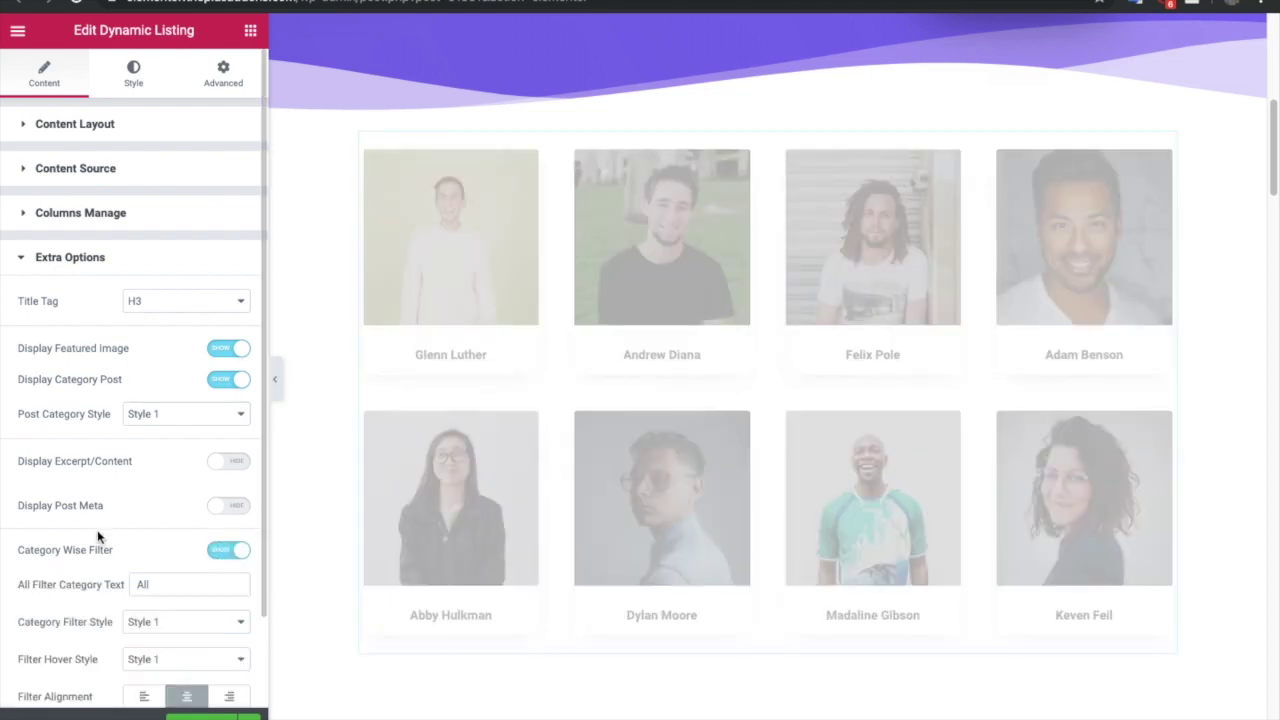
Step: Set Category Filter Style to Style 2, showing post counts above category names
scroll(71, 565, down, 1)
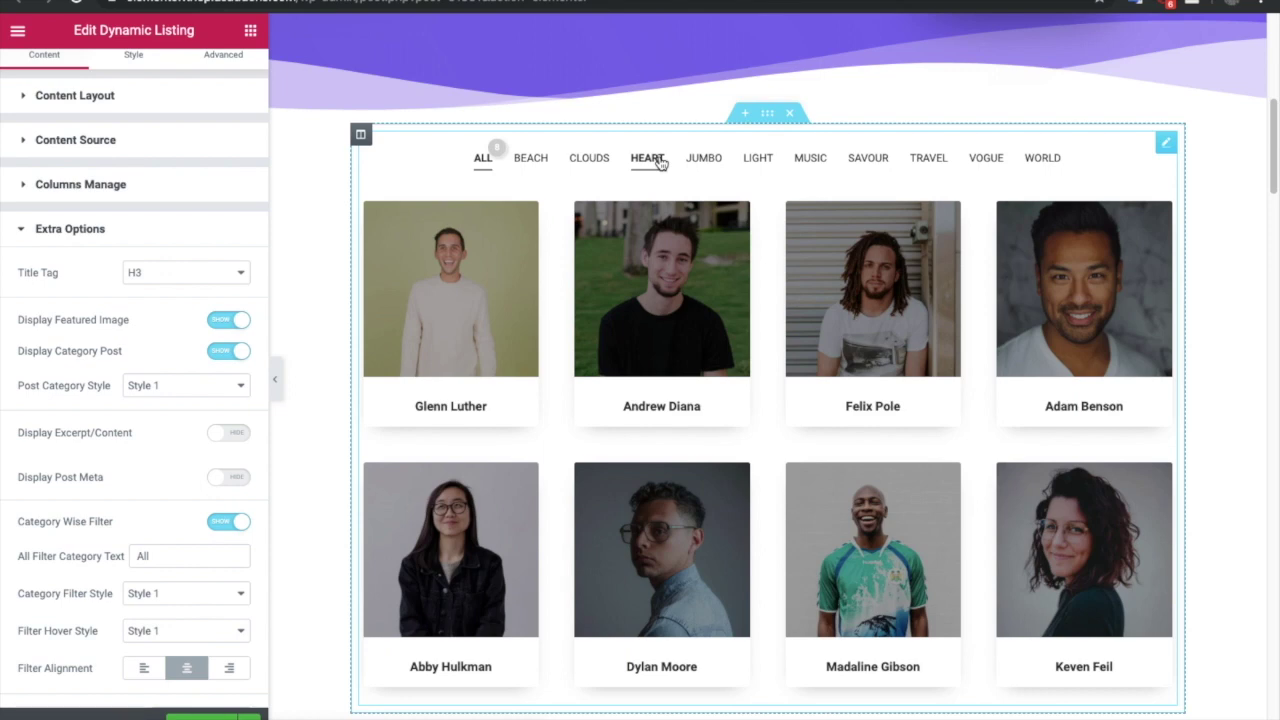
scroll(84, 535, down, 1)
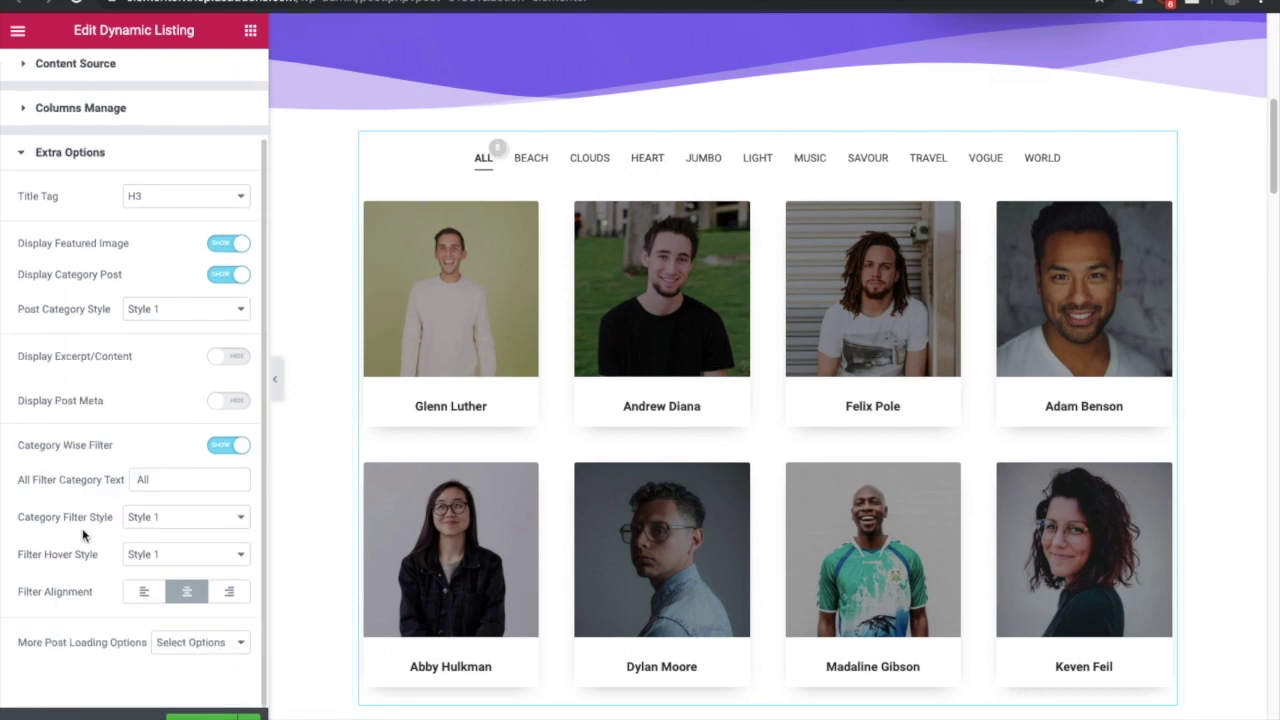
click(182, 524)
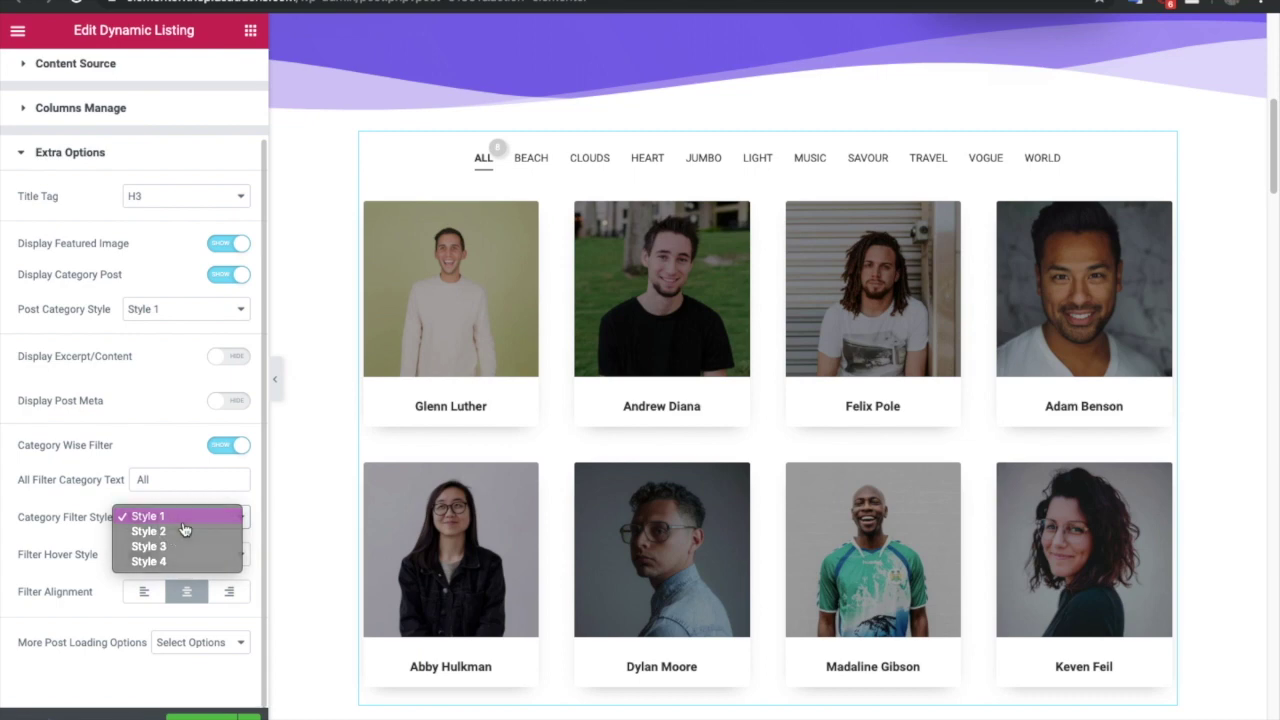
click(180, 531)
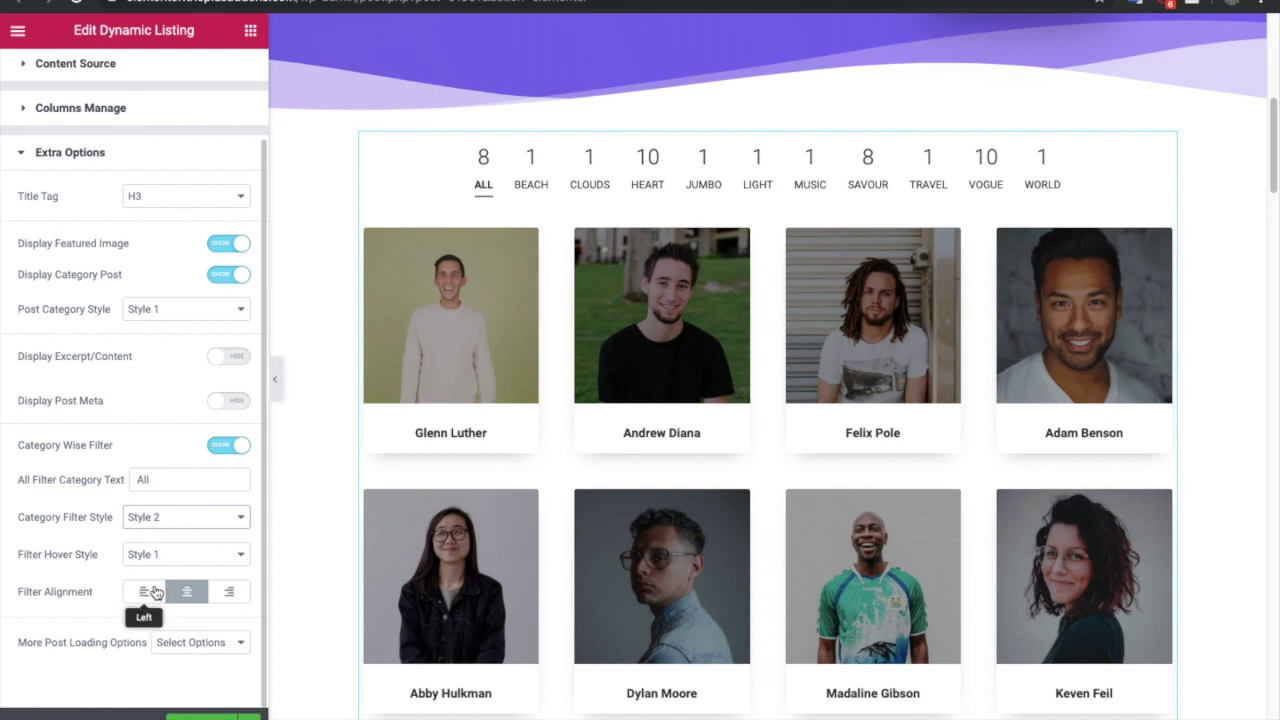
click(176, 645)
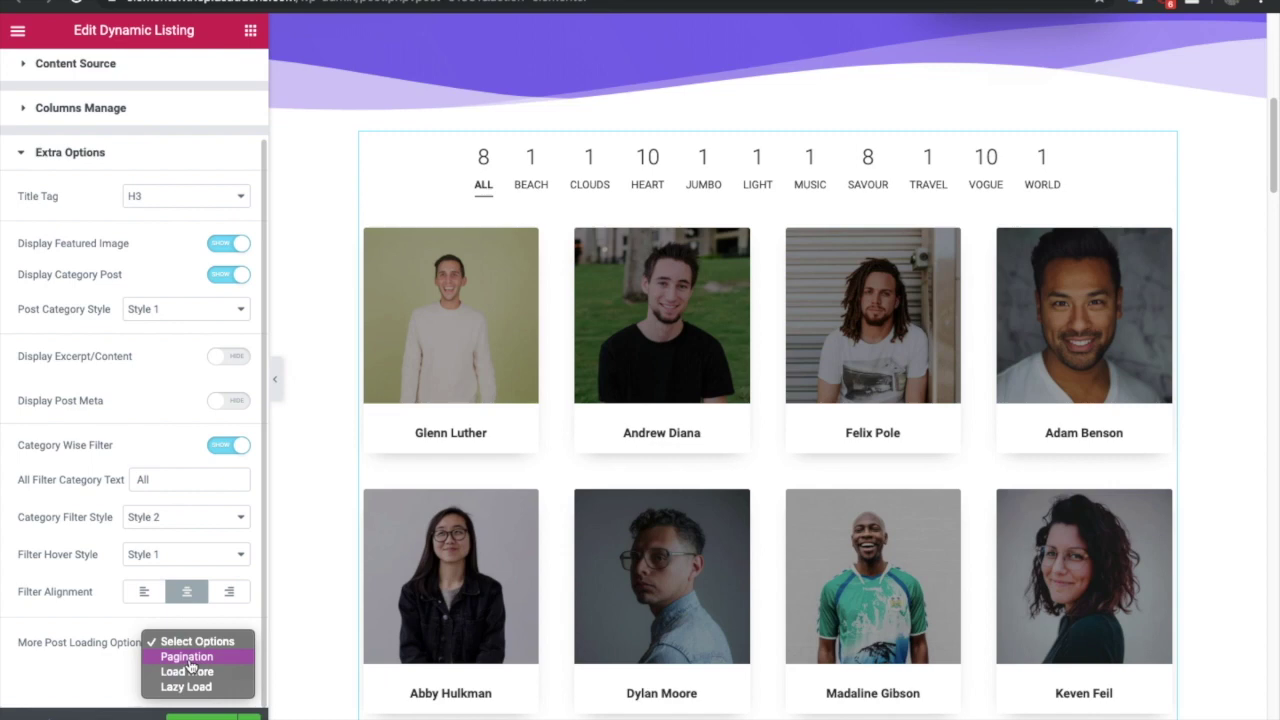
Step: Try Pagination, then a Load More button, as the More Post Loading option
click(194, 658)
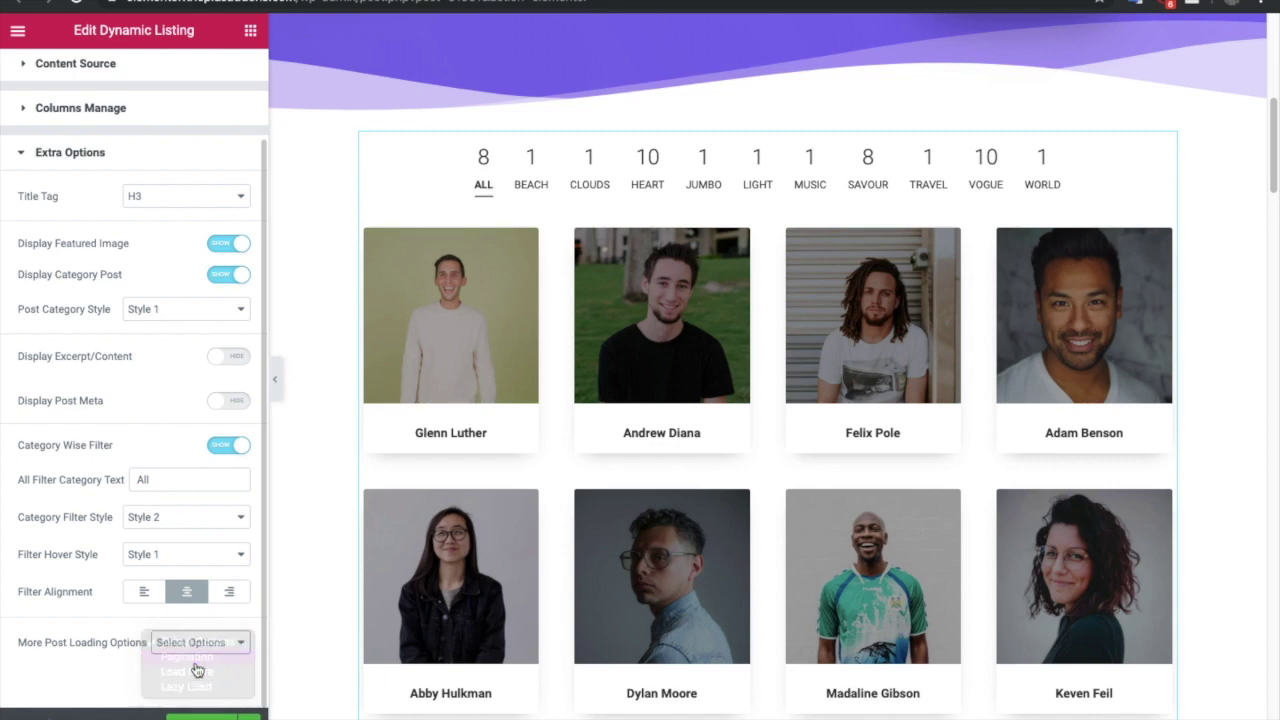
scroll(70, 600, down, 2)
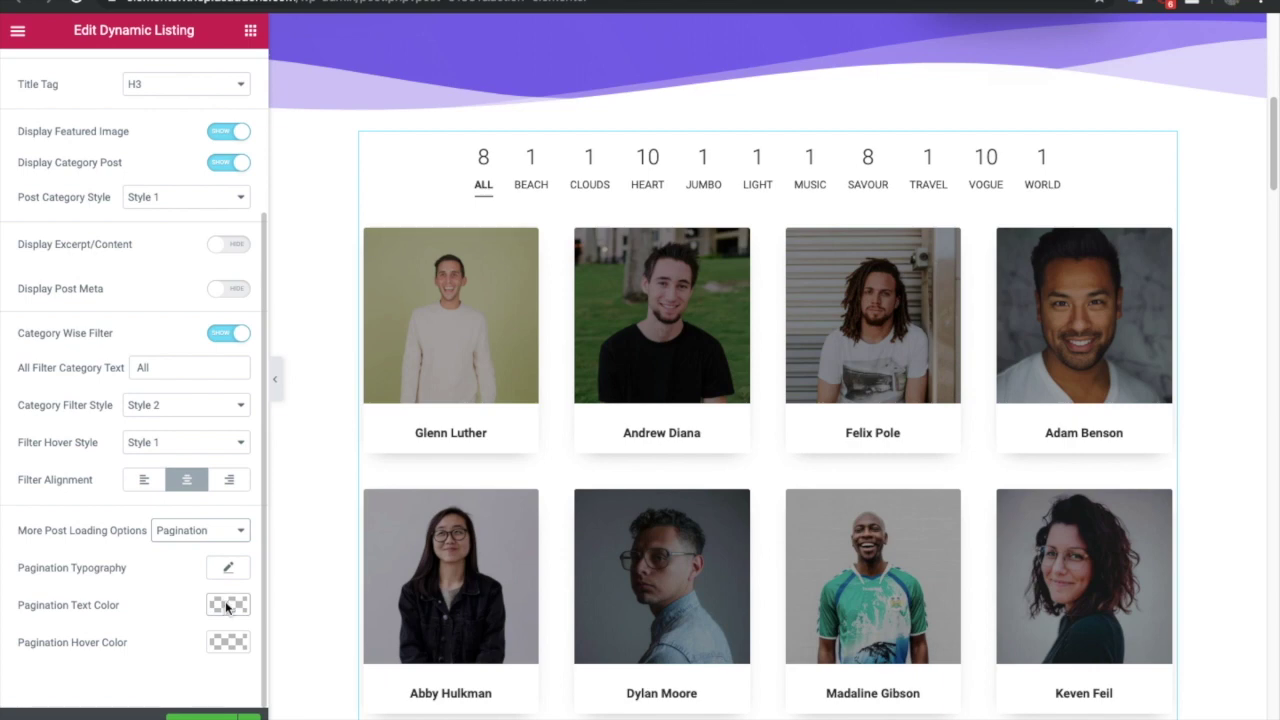
scroll(557, 489, down, 5)
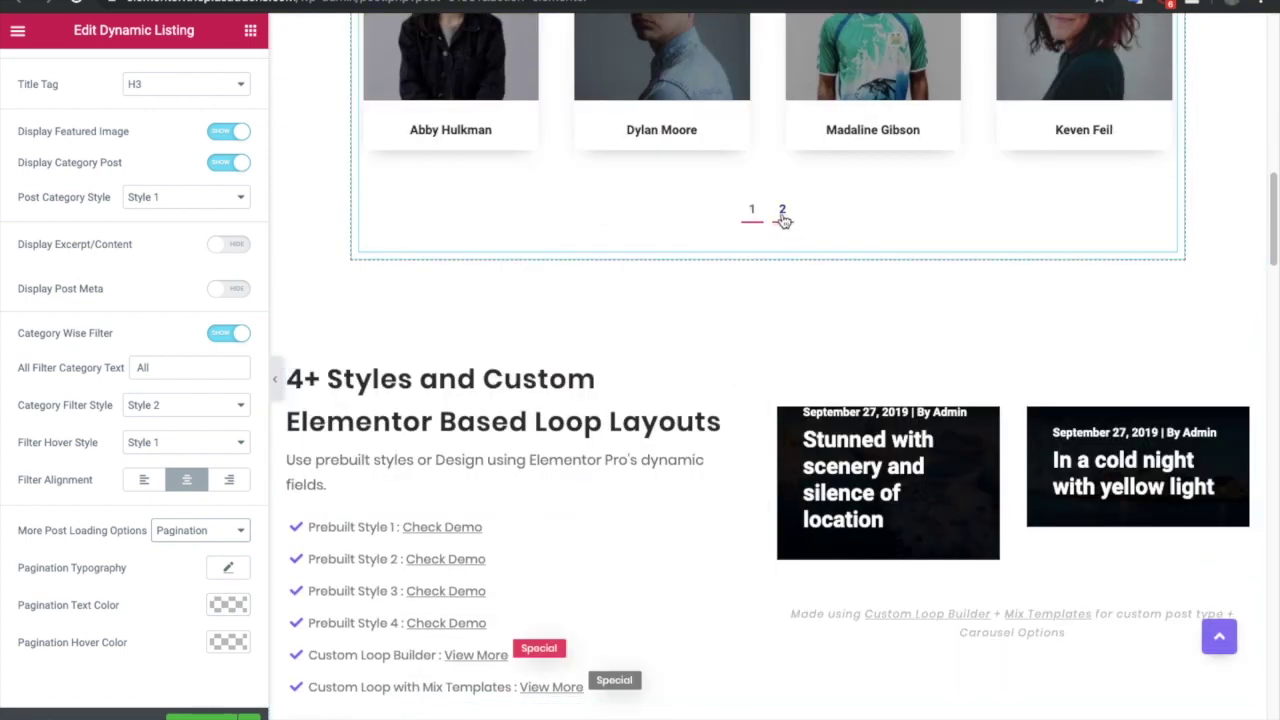
click(200, 530)
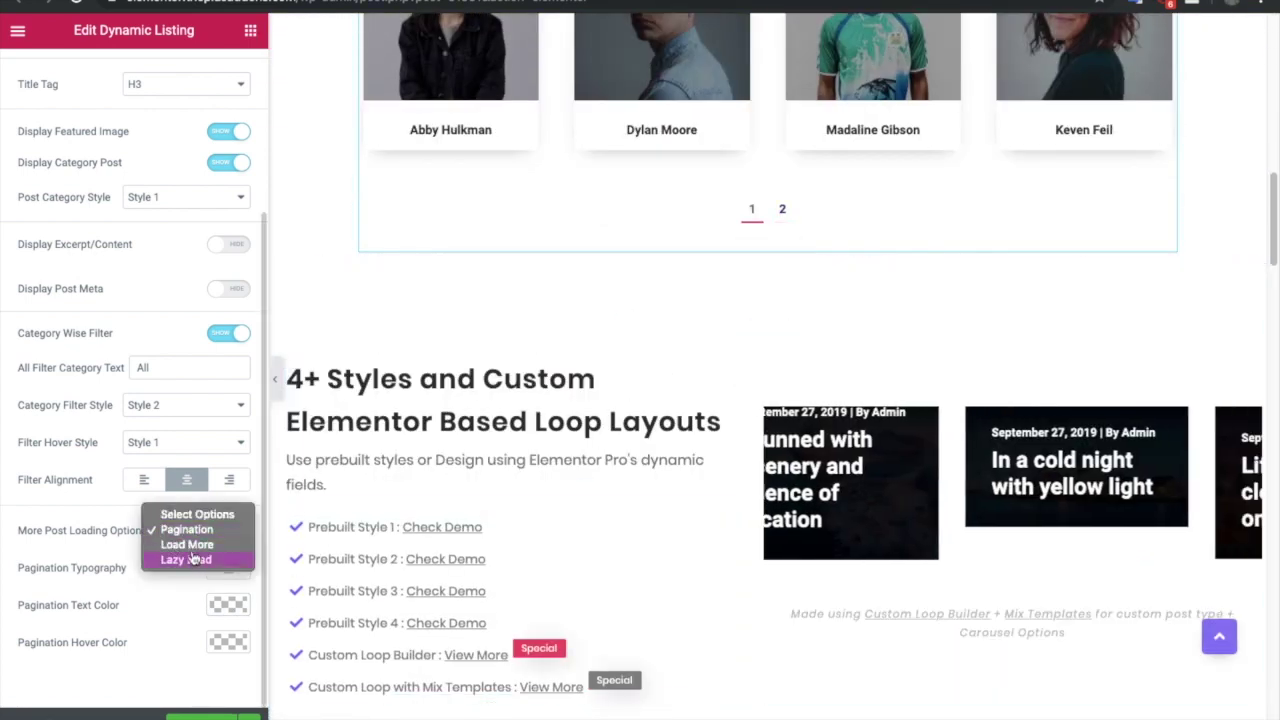
click(187, 544)
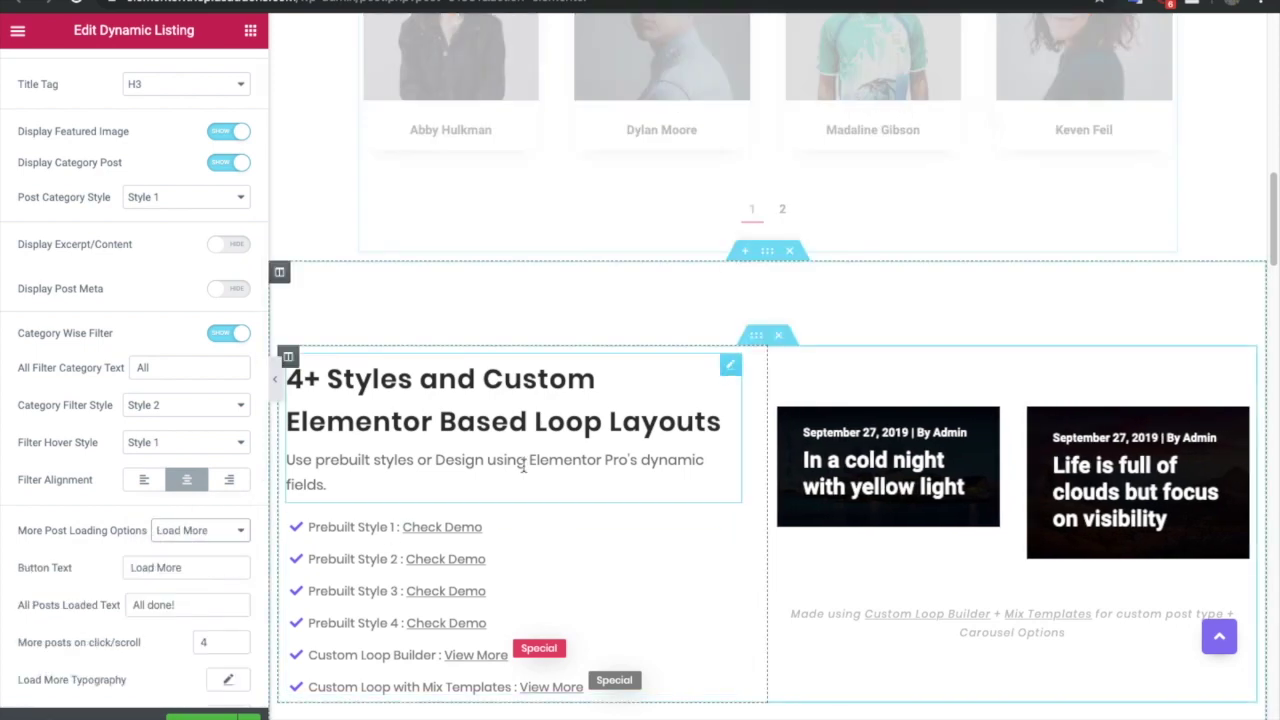
scroll(740, 481, up, 3)
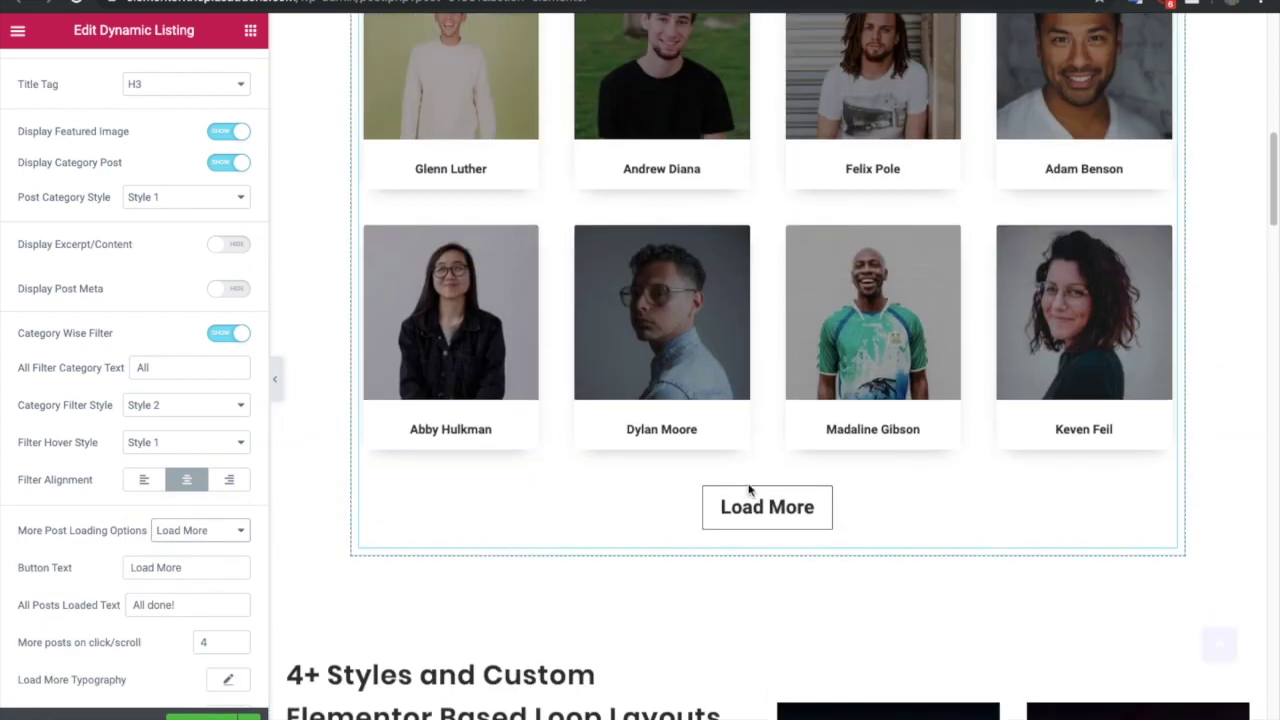
scroll(383, 540, down, 1)
scroll(115, 615, down, 1)
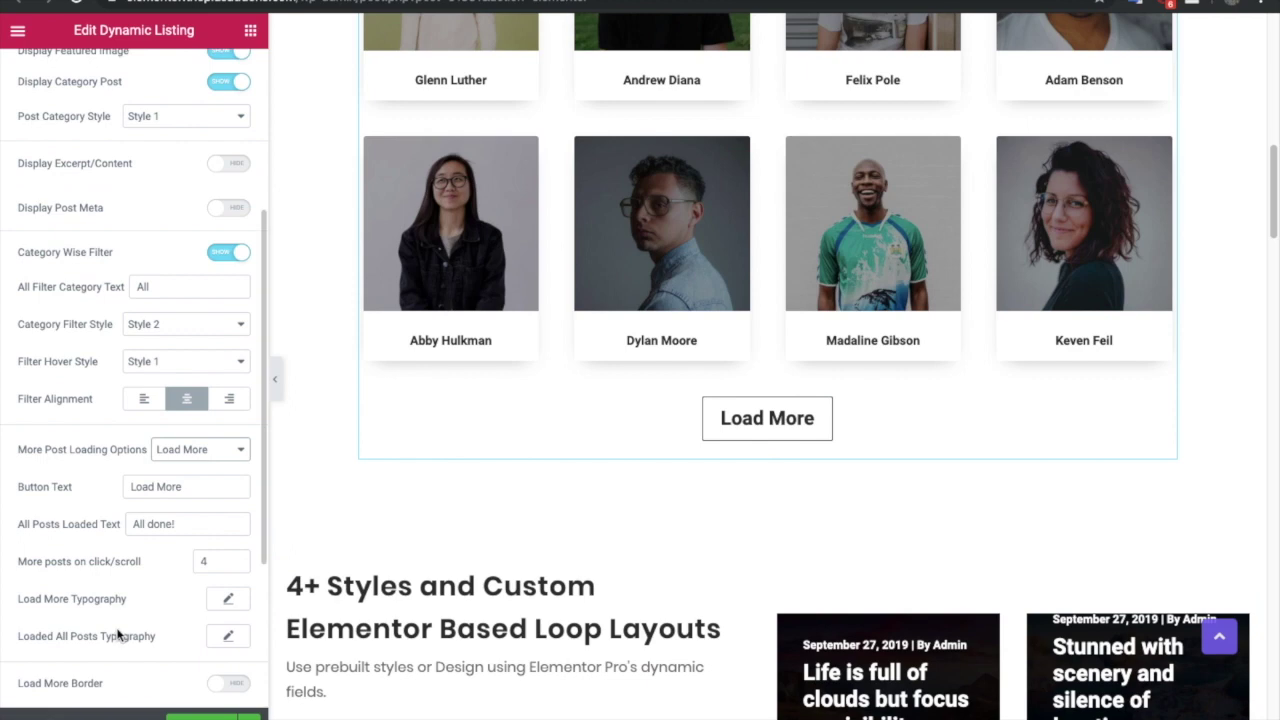
scroll(118, 630, down, 1)
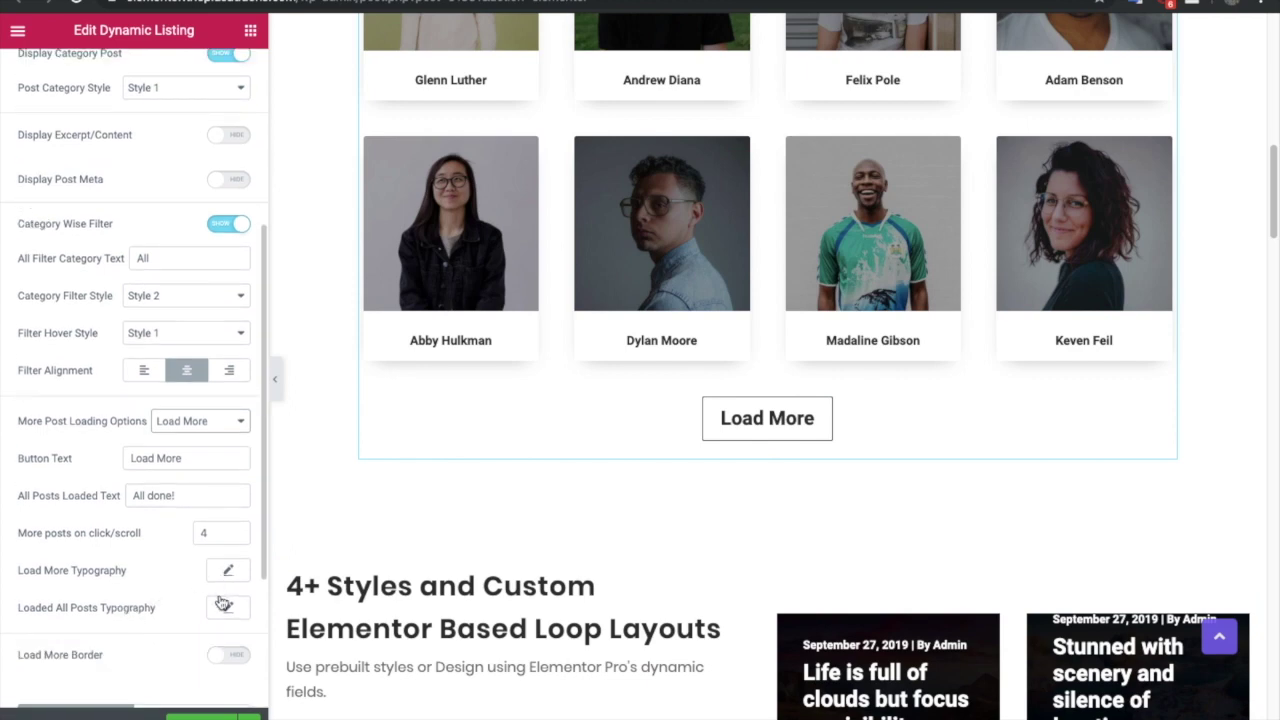
scroll(160, 615, down, 5)
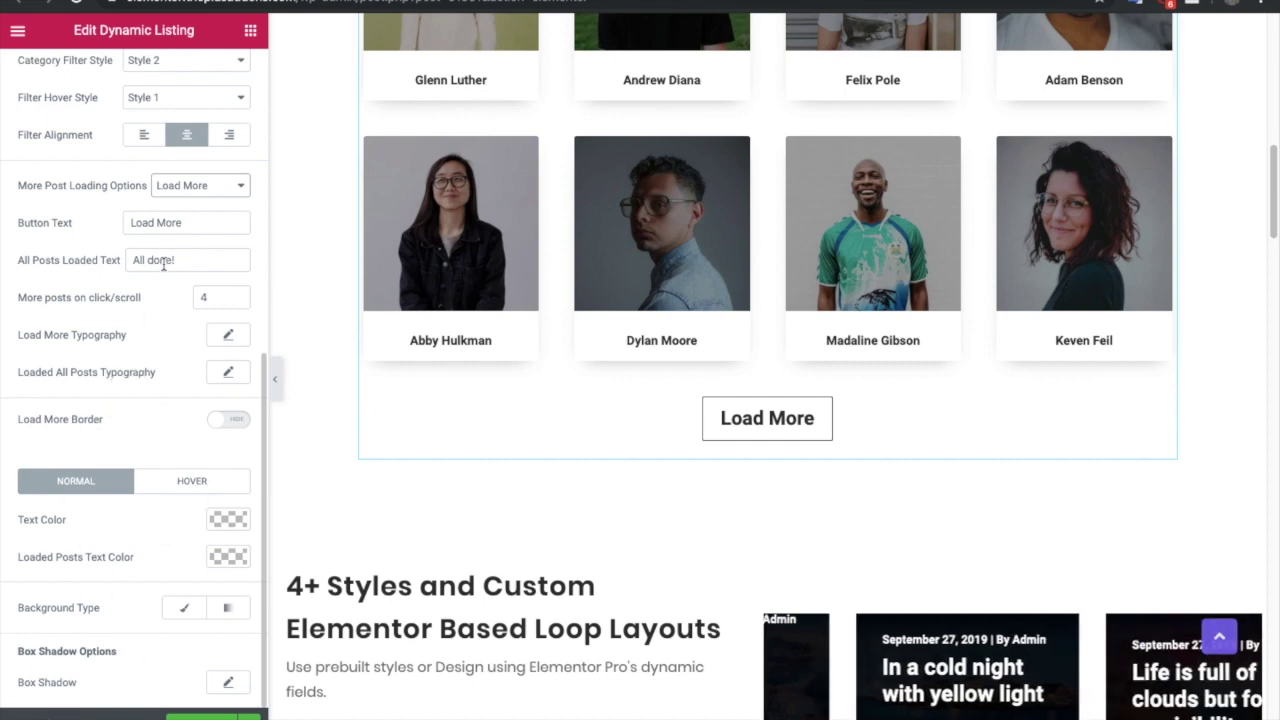
Step: Switch More Post Loading to Lazy Load, then settle on Pagination
click(195, 187)
click(190, 200)
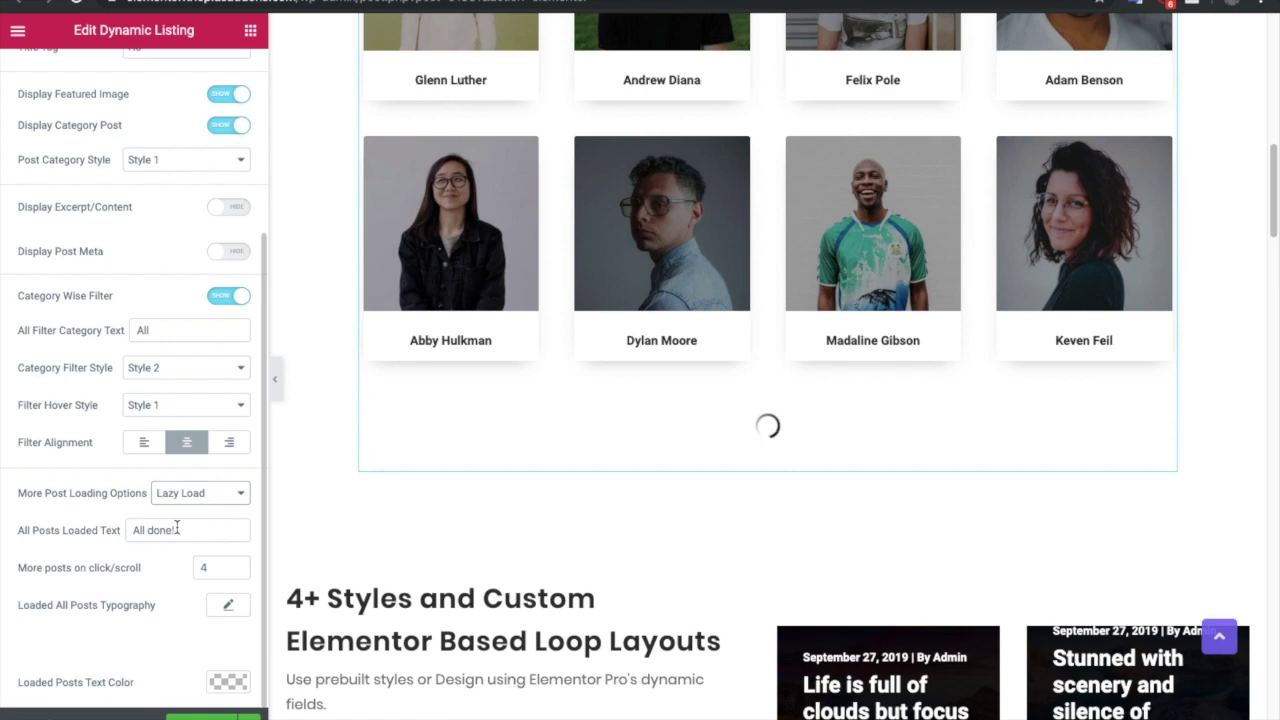
click(186, 493)
click(190, 457)
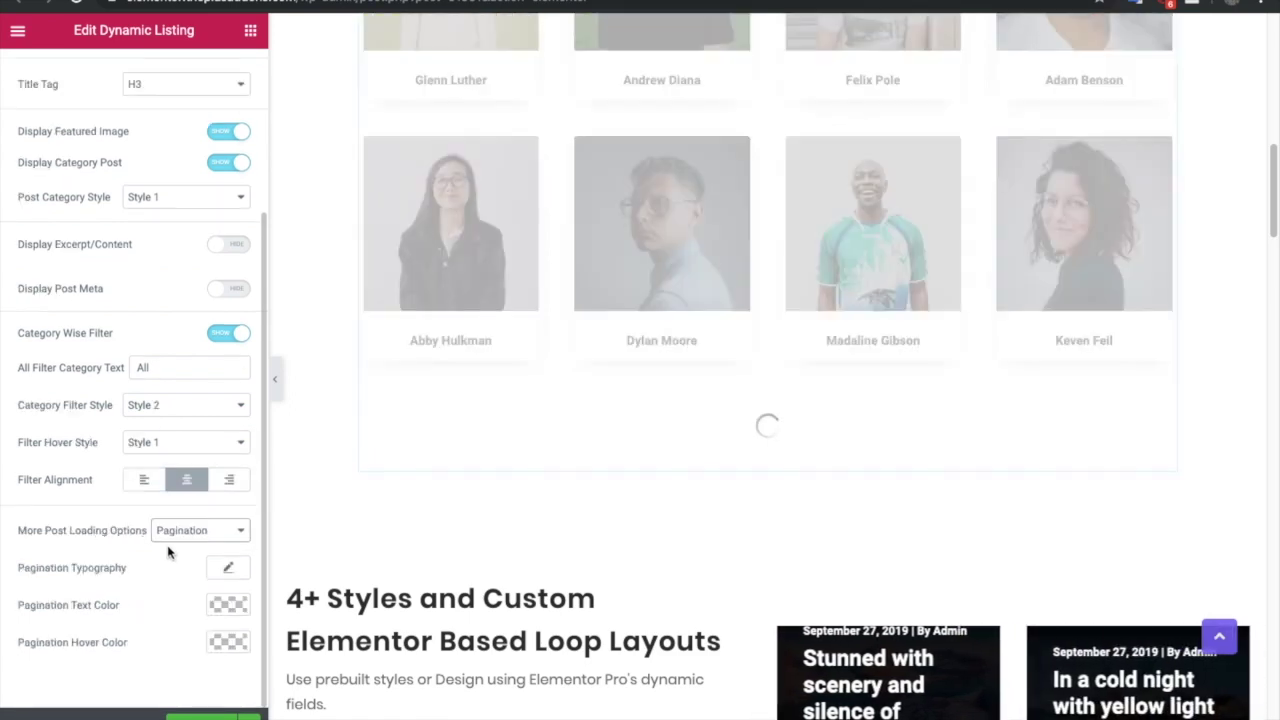
scroll(117, 386, up, 3)
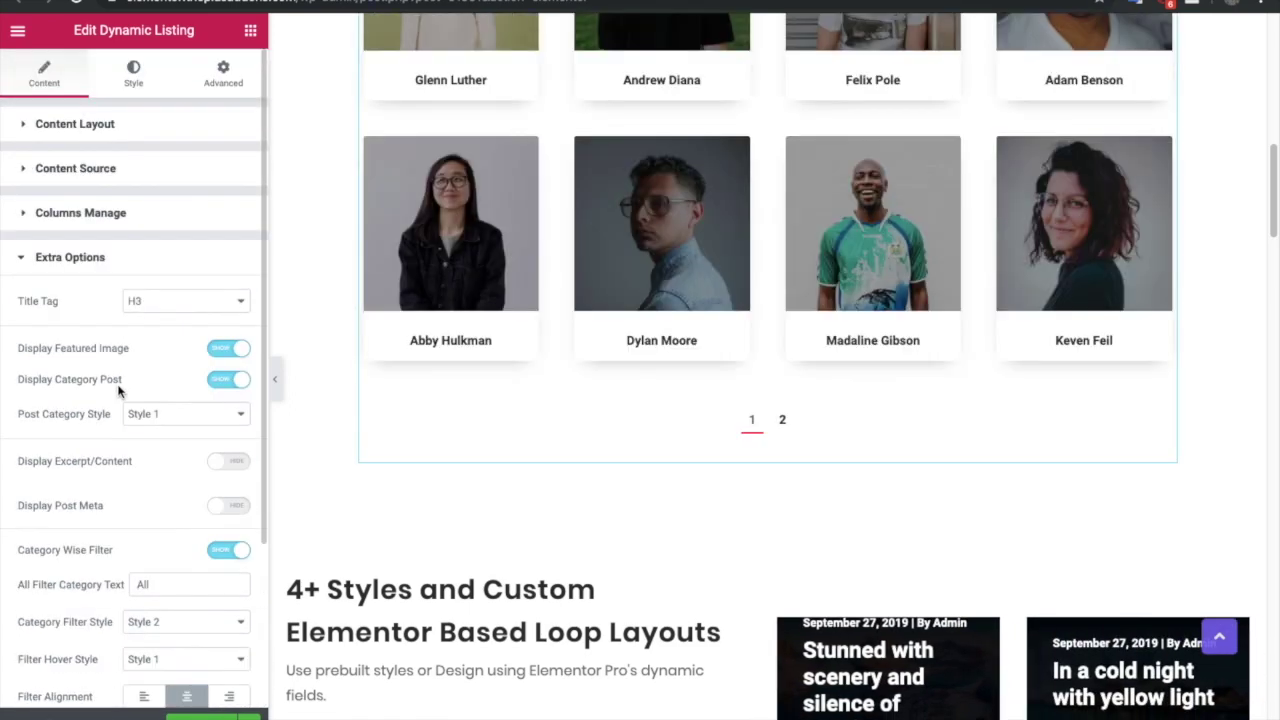
click(131, 76)
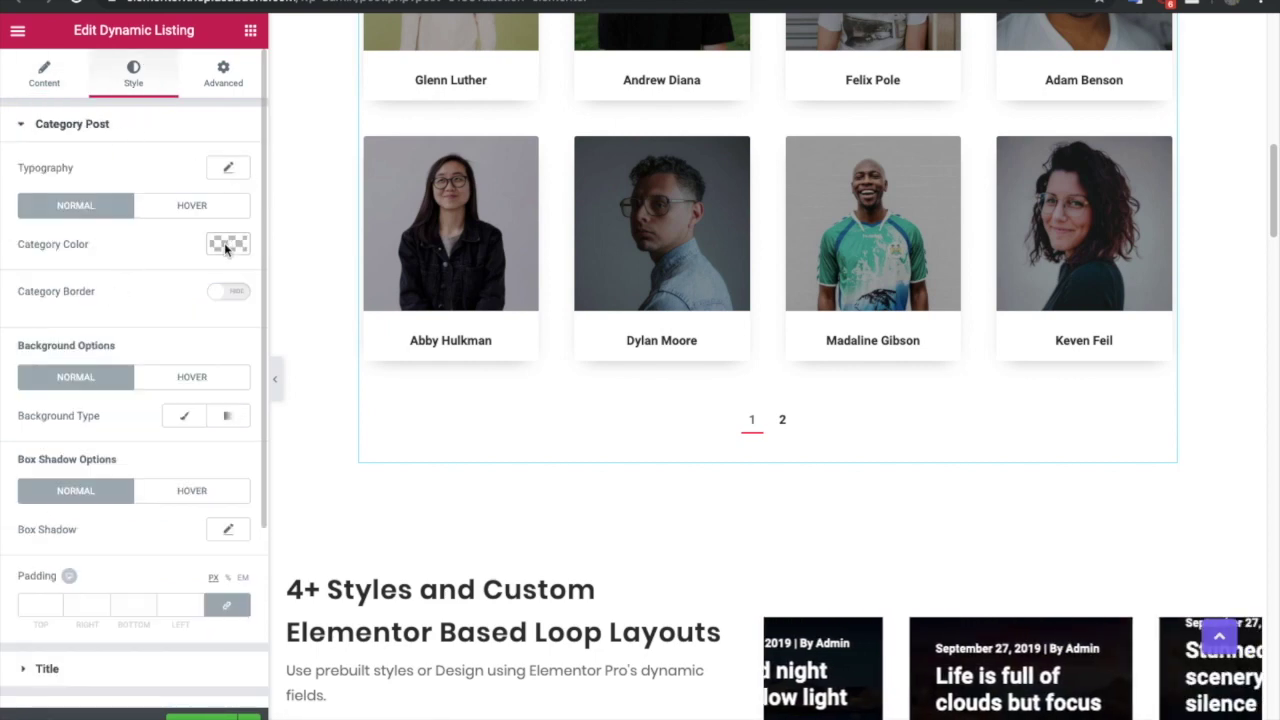
Step: Expand Title, Content Background and Featured Image styles, keeping Image Hover Effect Style 1, then Filter Category
scroll(88, 416, down, 1)
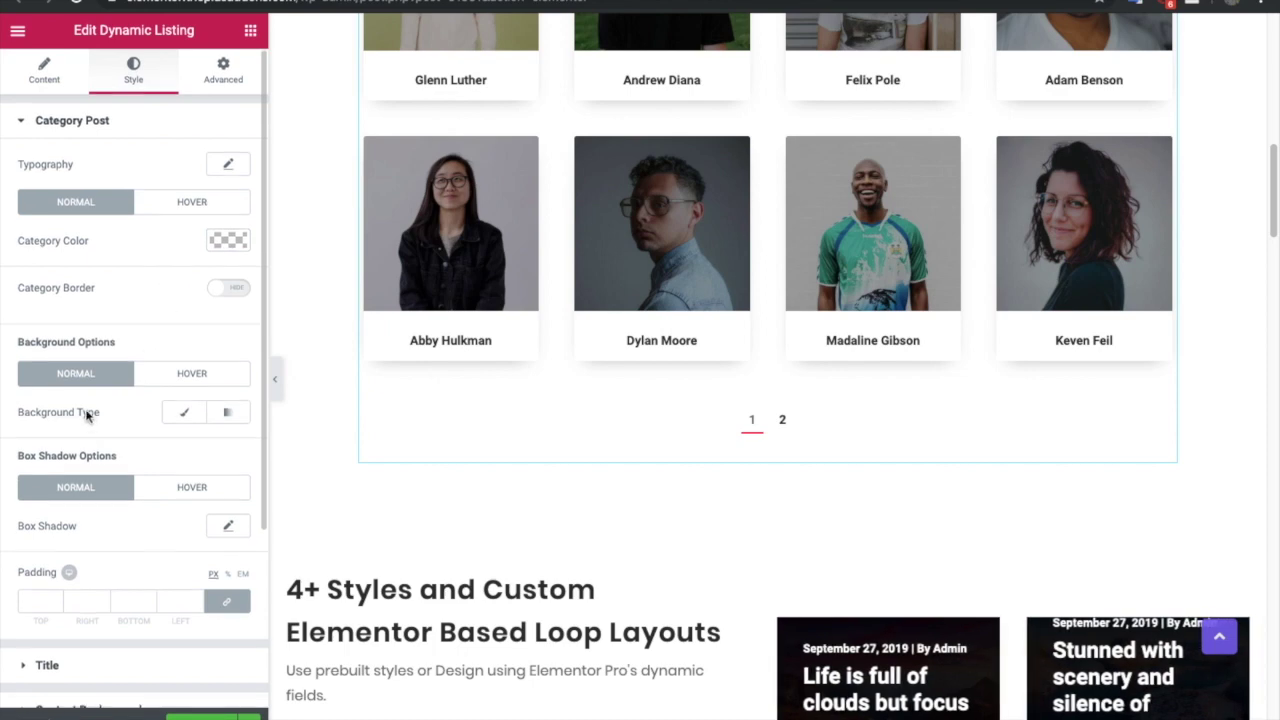
scroll(90, 460, down, 1)
scroll(100, 522, down, 1)
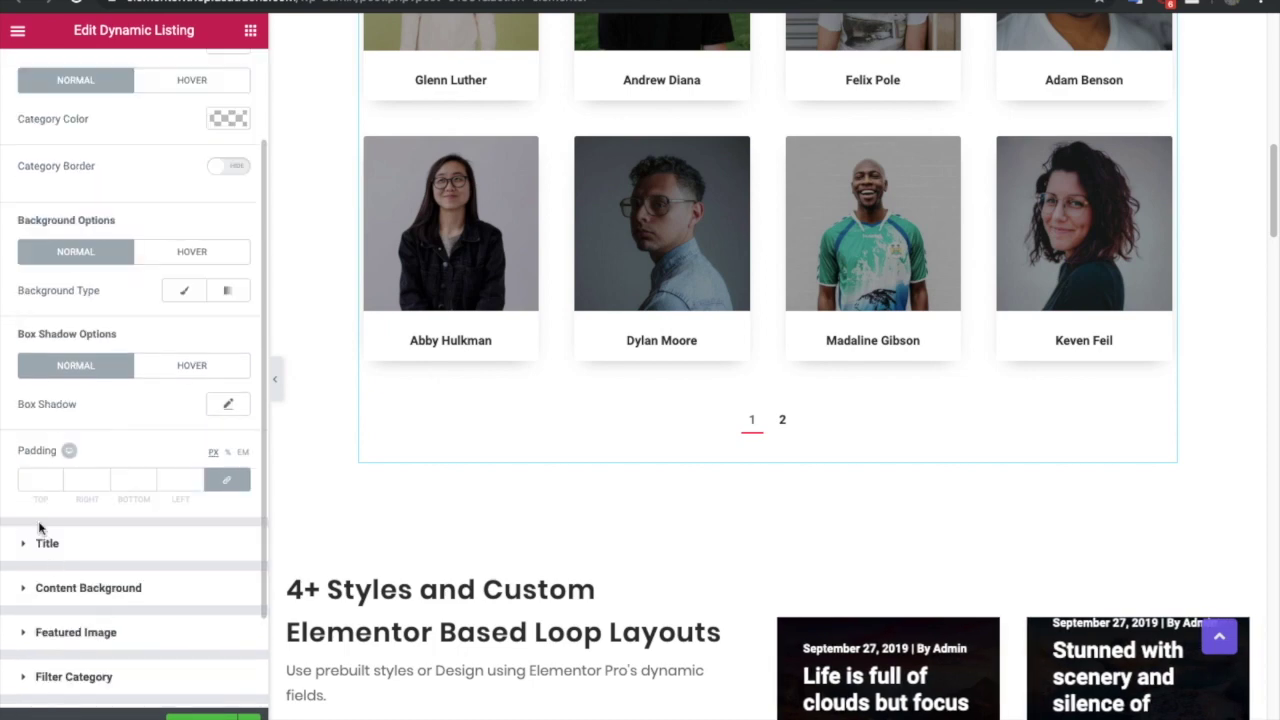
click(50, 543)
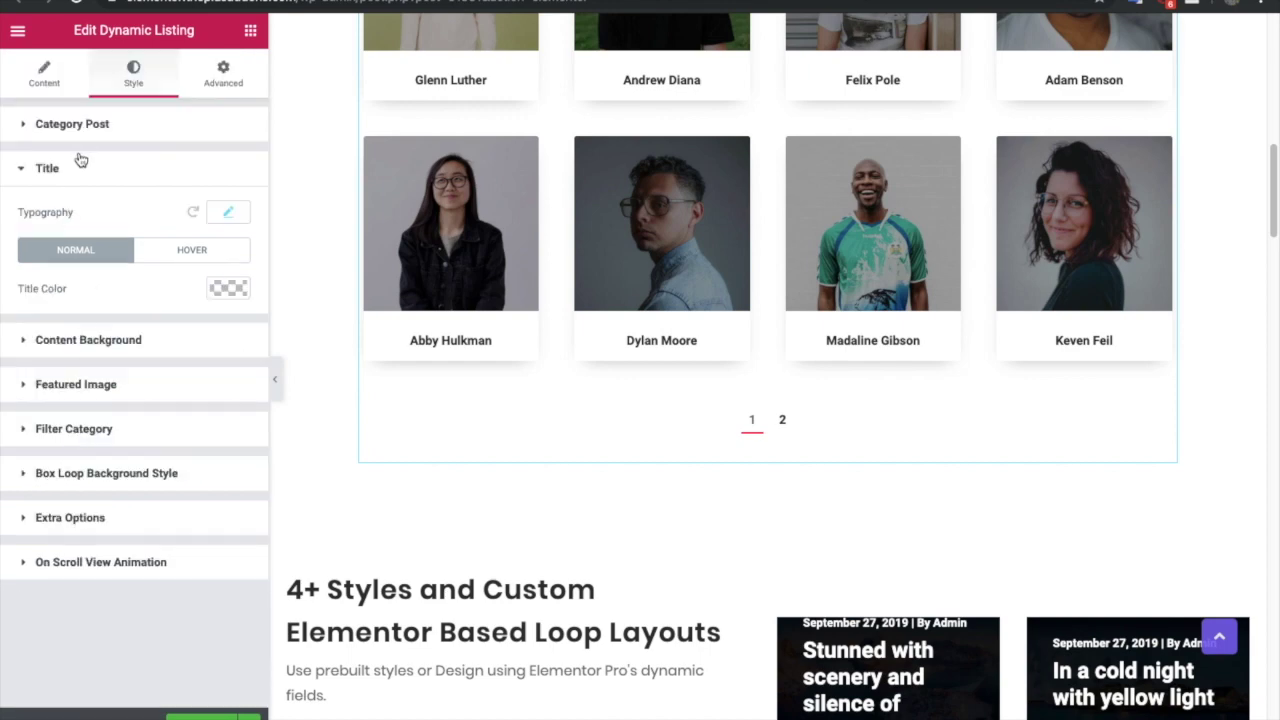
click(80, 341)
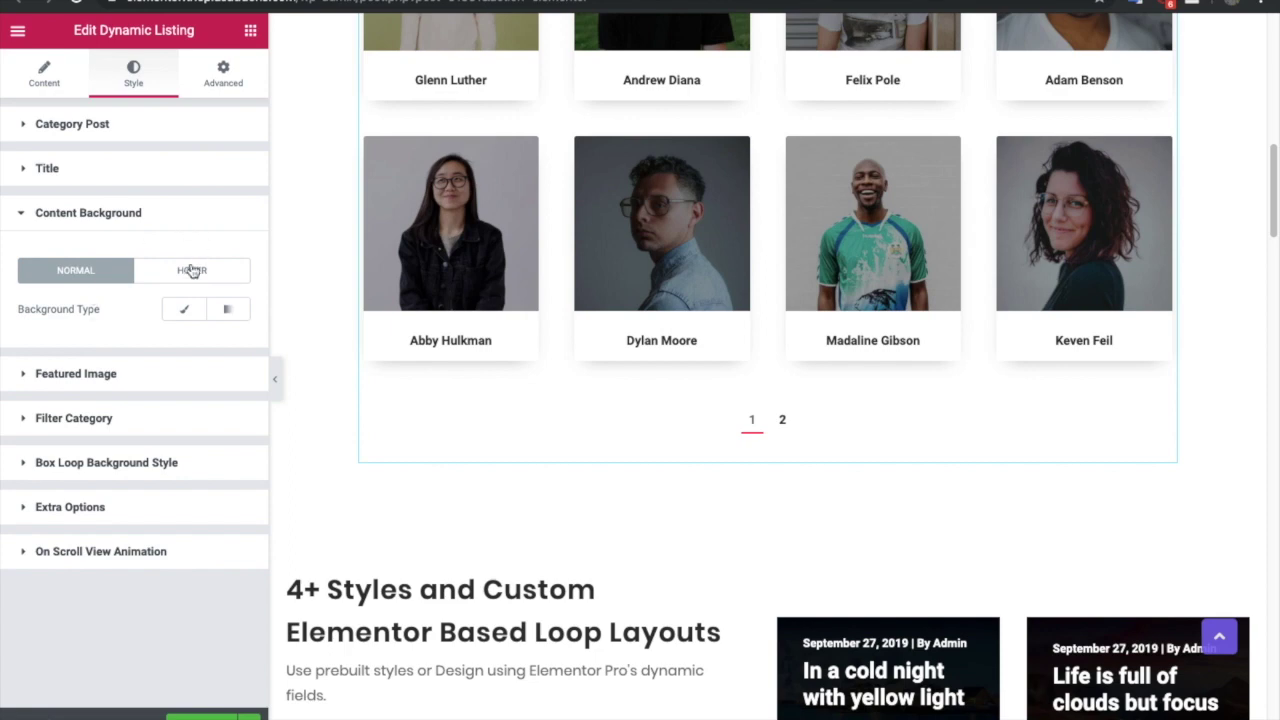
click(86, 384)
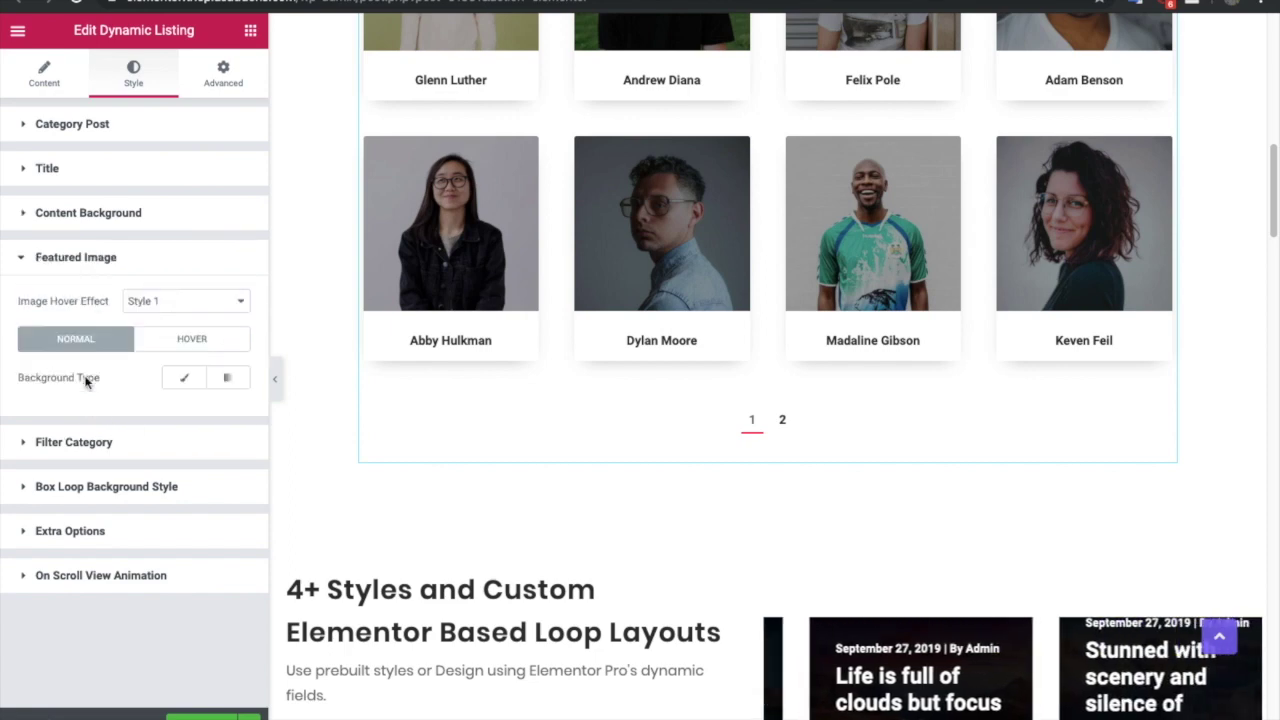
click(145, 303)
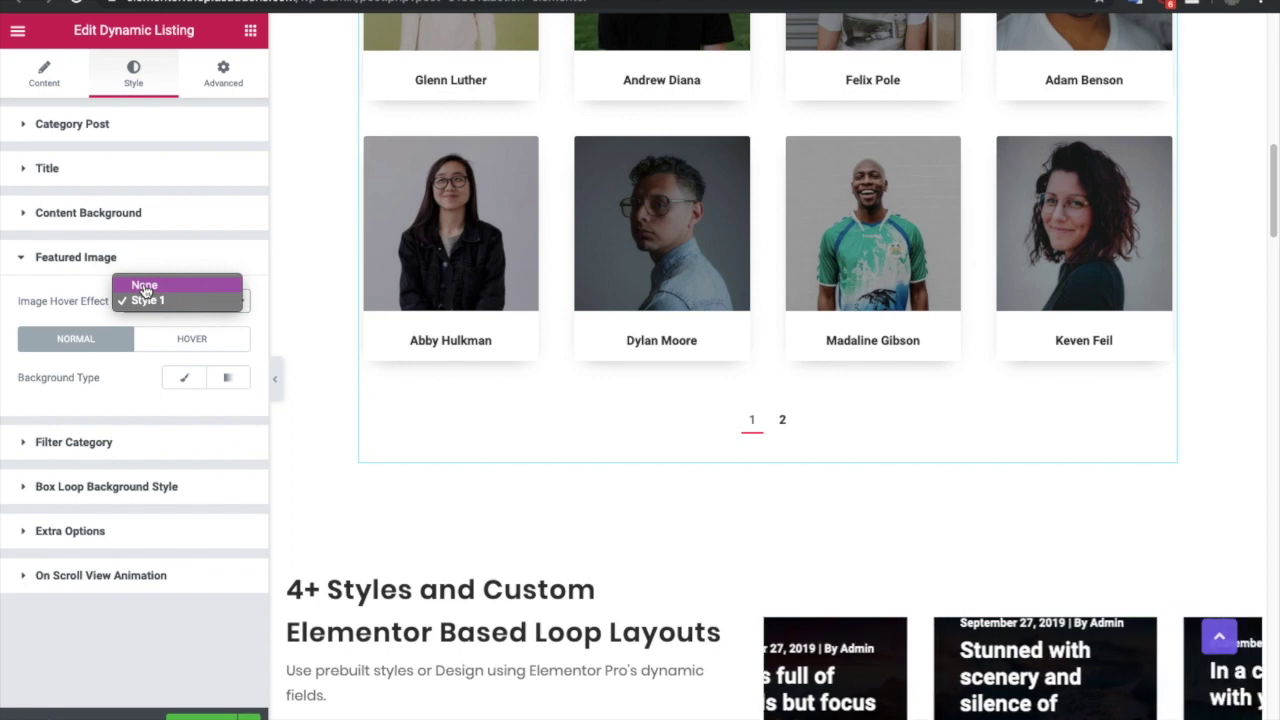
click(158, 300)
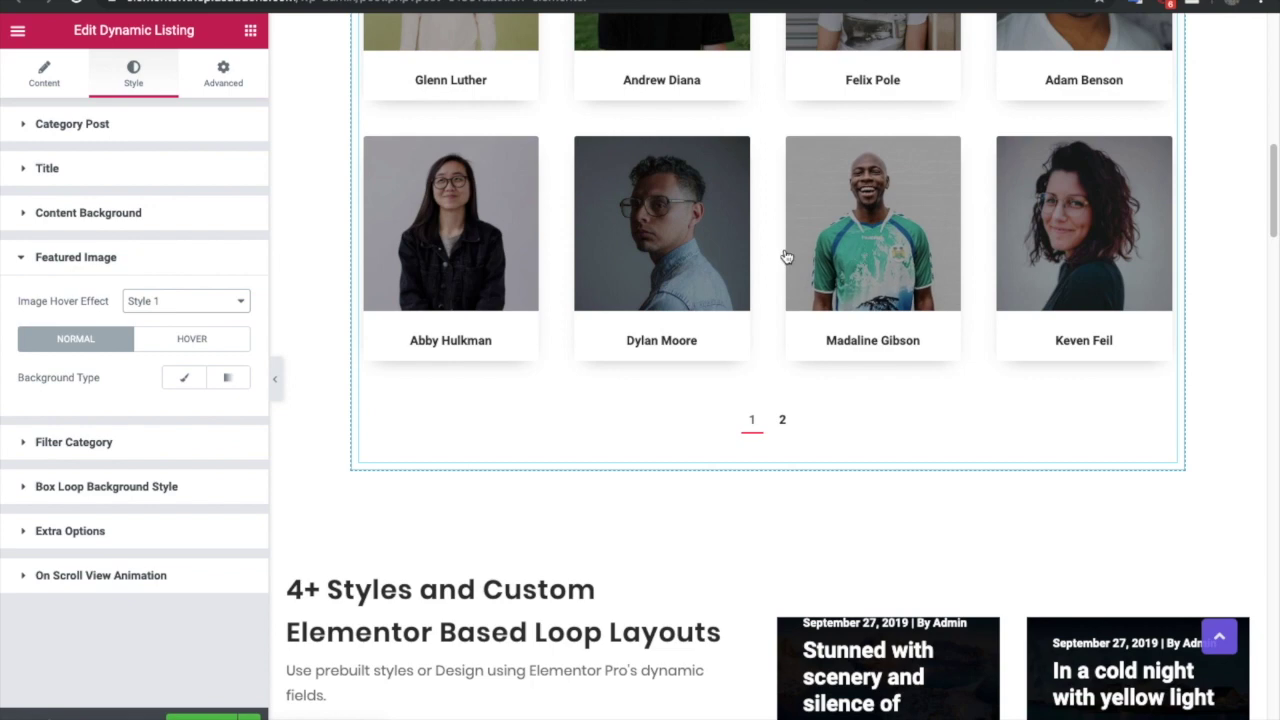
click(115, 441)
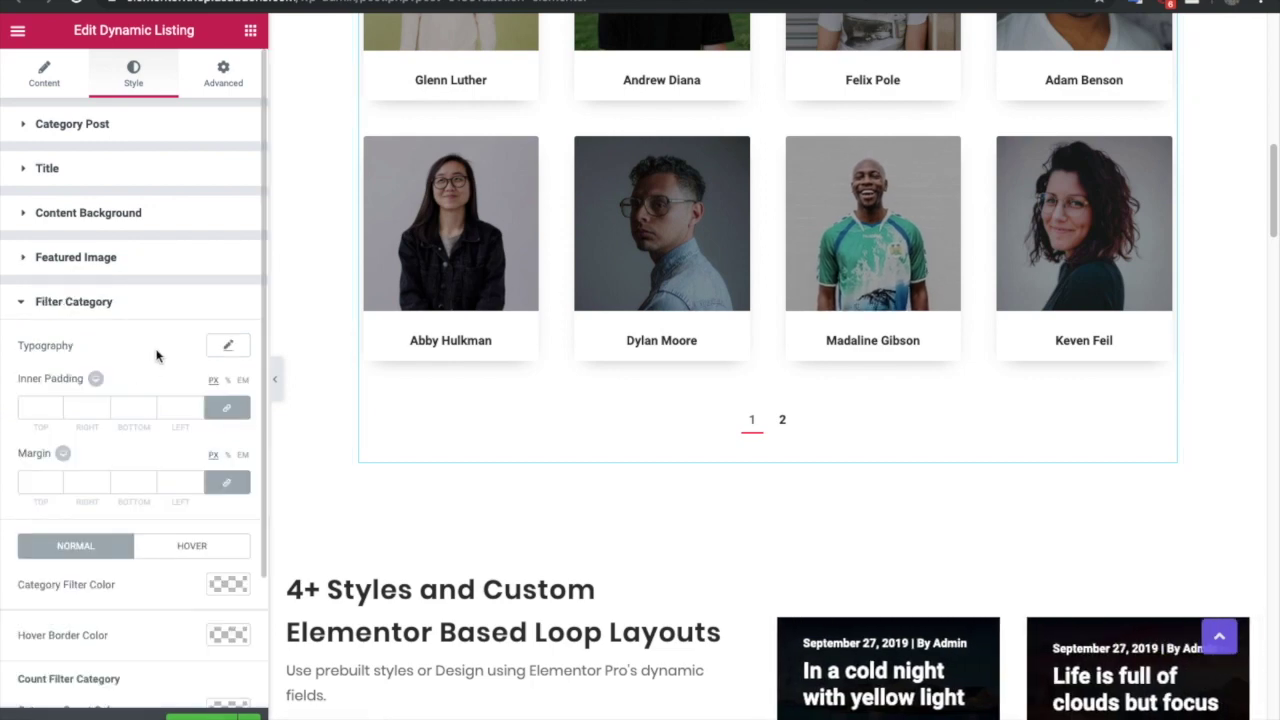
Step: Compare the Filter Category Normal and Hover state settings
scroll(156, 355, down, 2)
scroll(520, 272, up, 2)
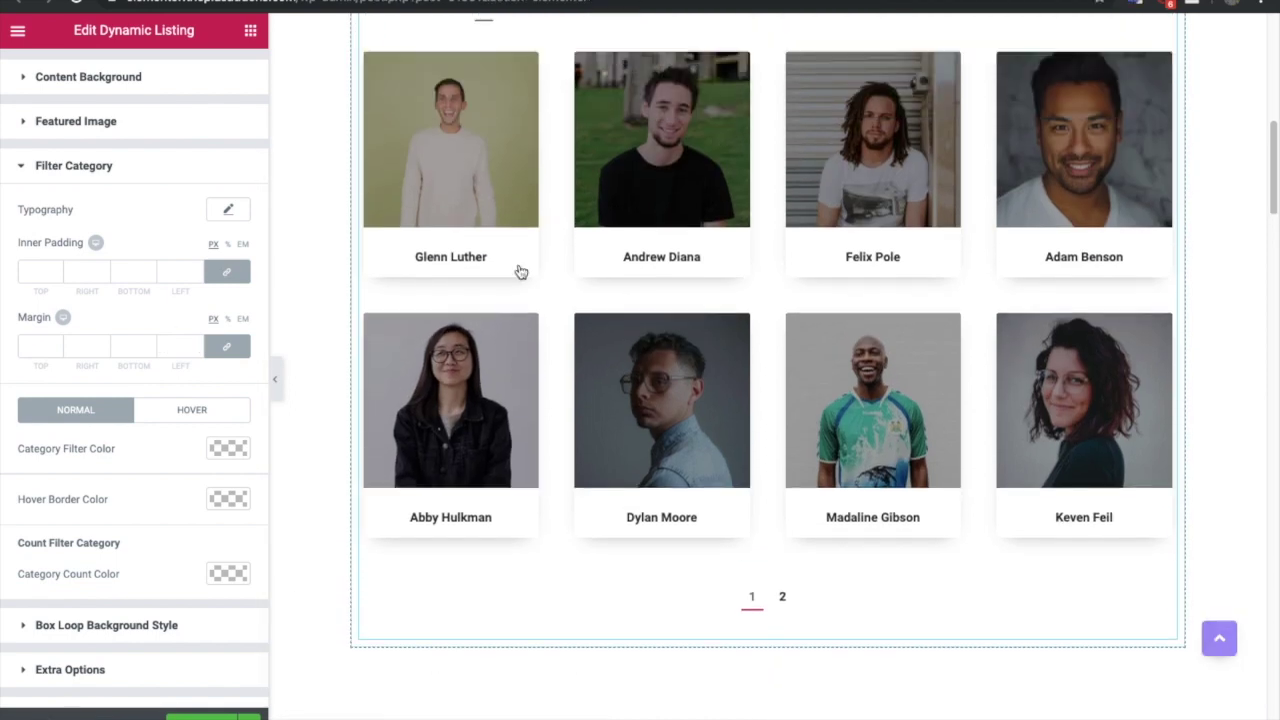
scroll(520, 272, up, 4)
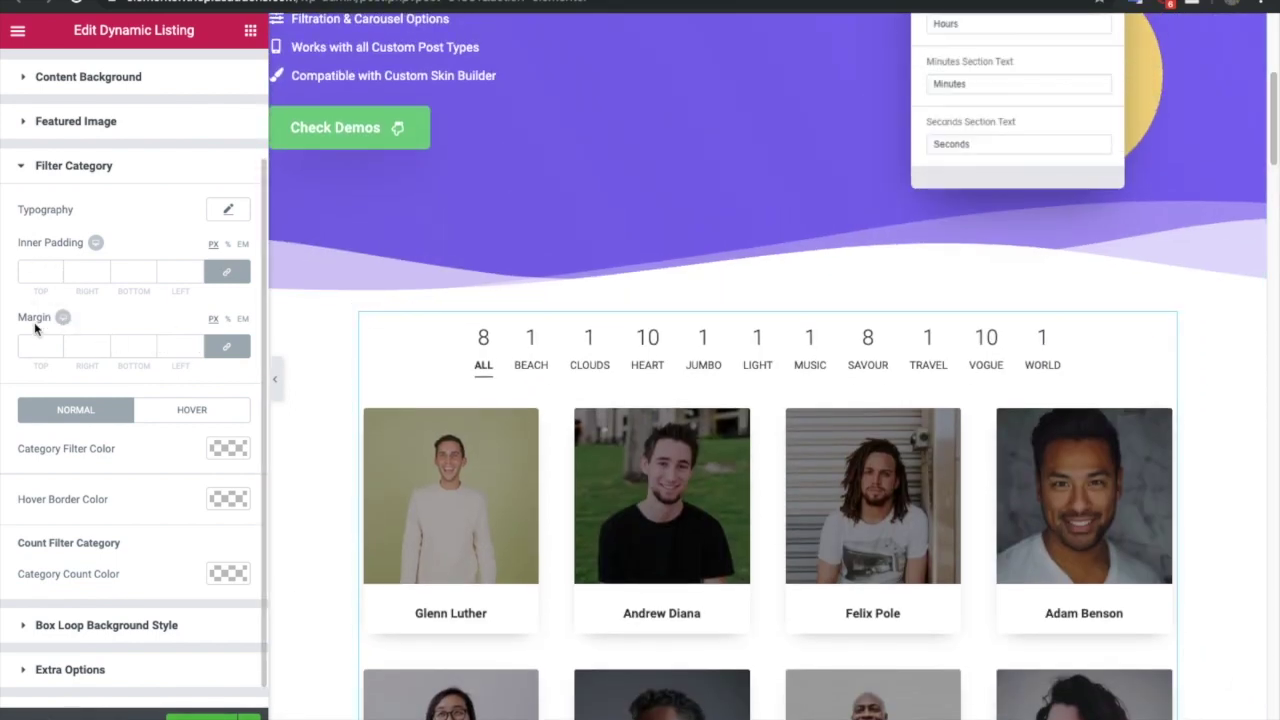
click(205, 420)
click(90, 427)
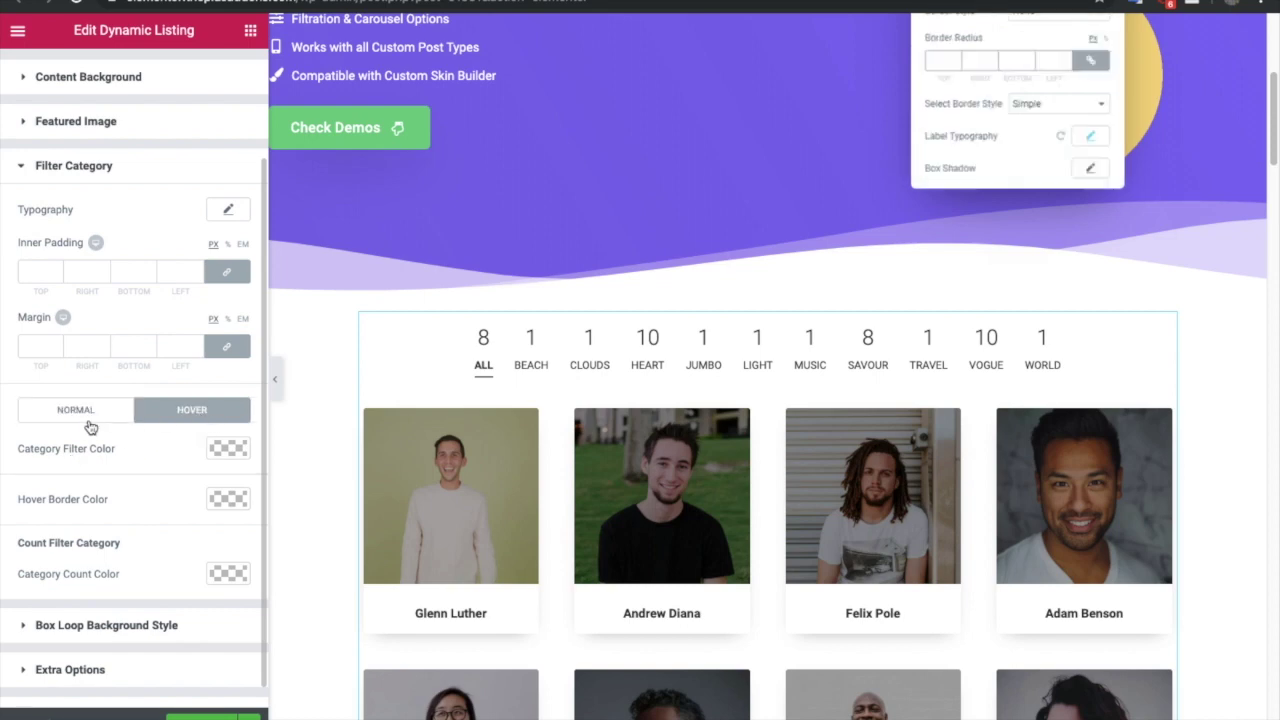
click(166, 420)
scroll(122, 530, down, 1)
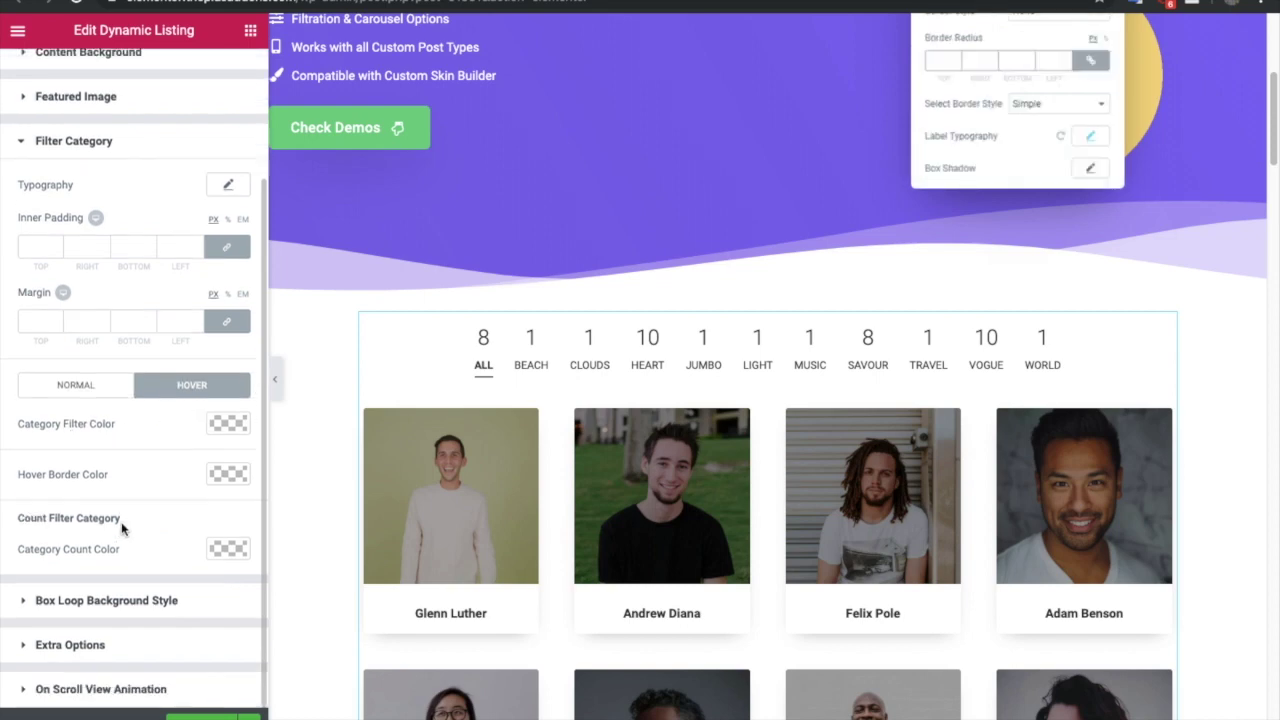
Step: In Box Loop Background Style, enter padding 10 then clear it, and expand Extra Options
click(80, 610)
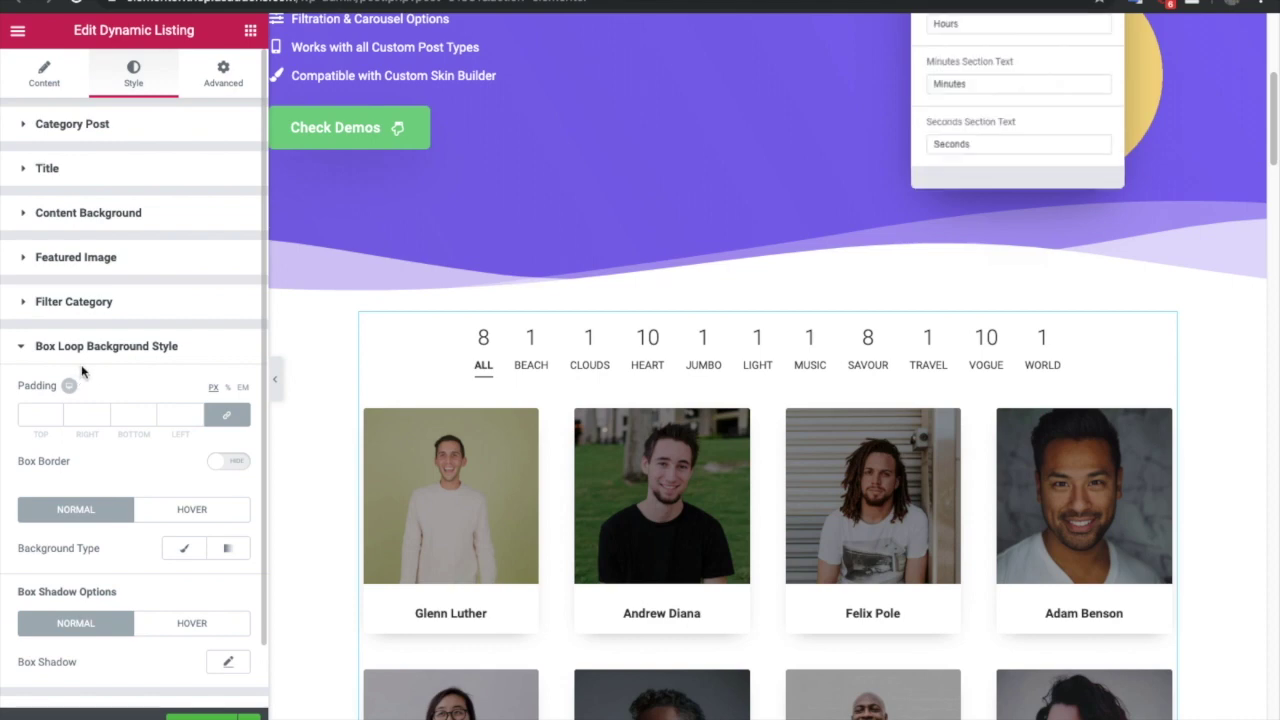
scroll(434, 386, down, 3)
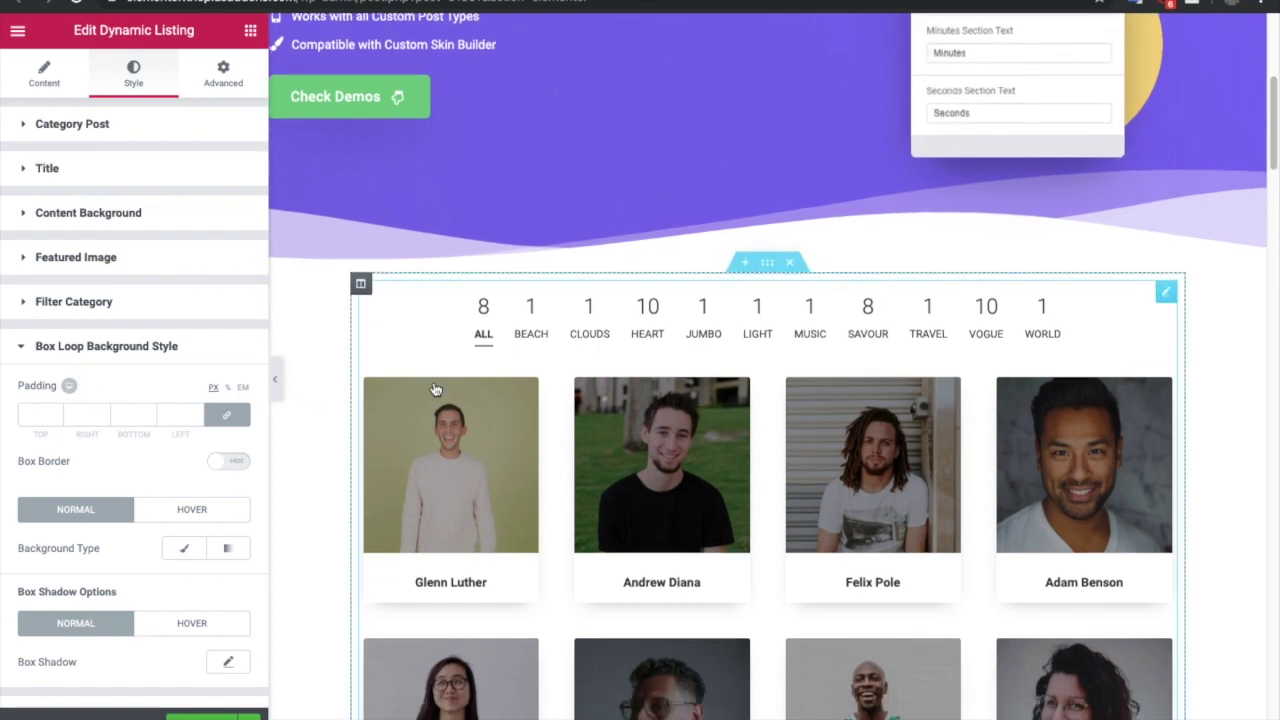
click(35, 413)
text(10)
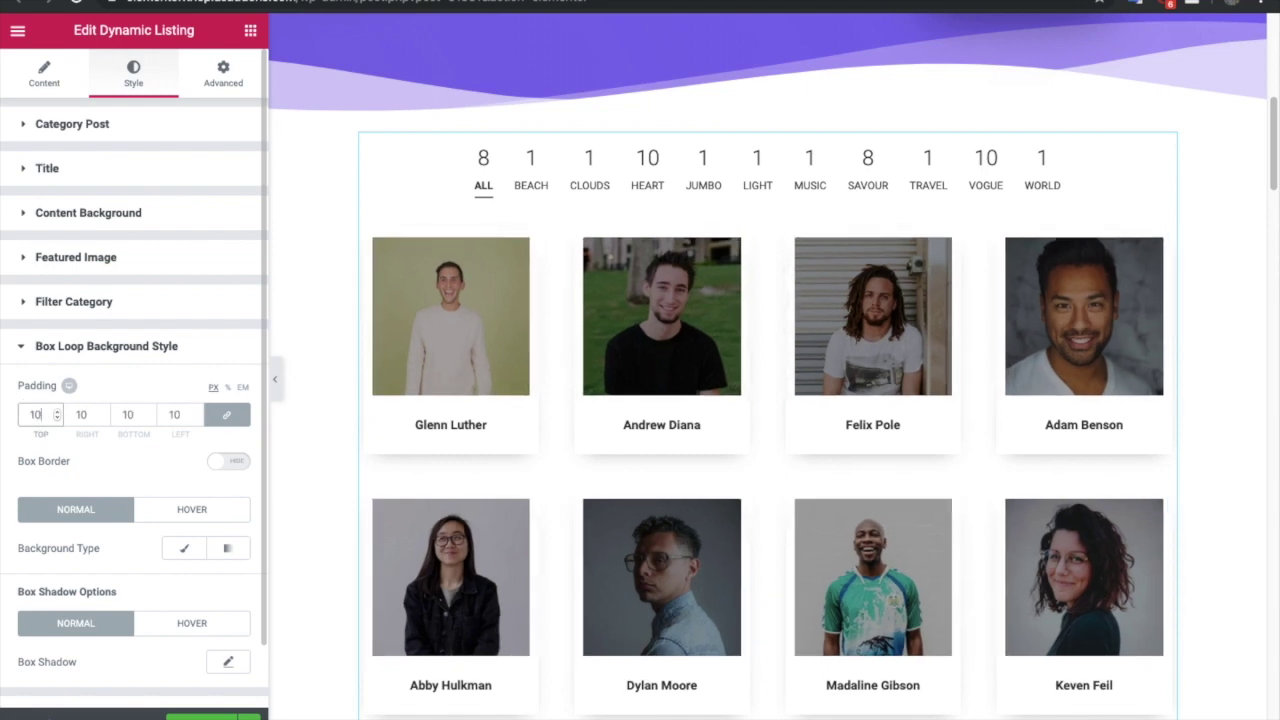
key(BackSpace)
key(BackSpace)
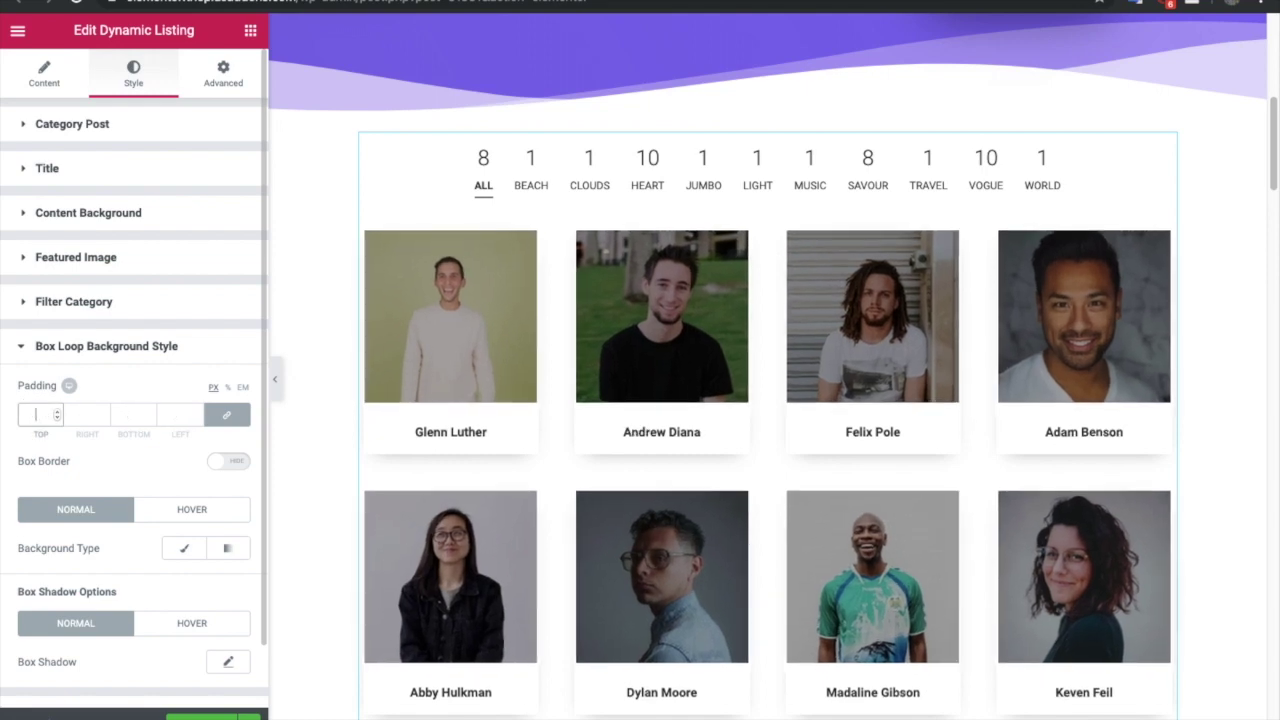
scroll(129, 489, down, 1)
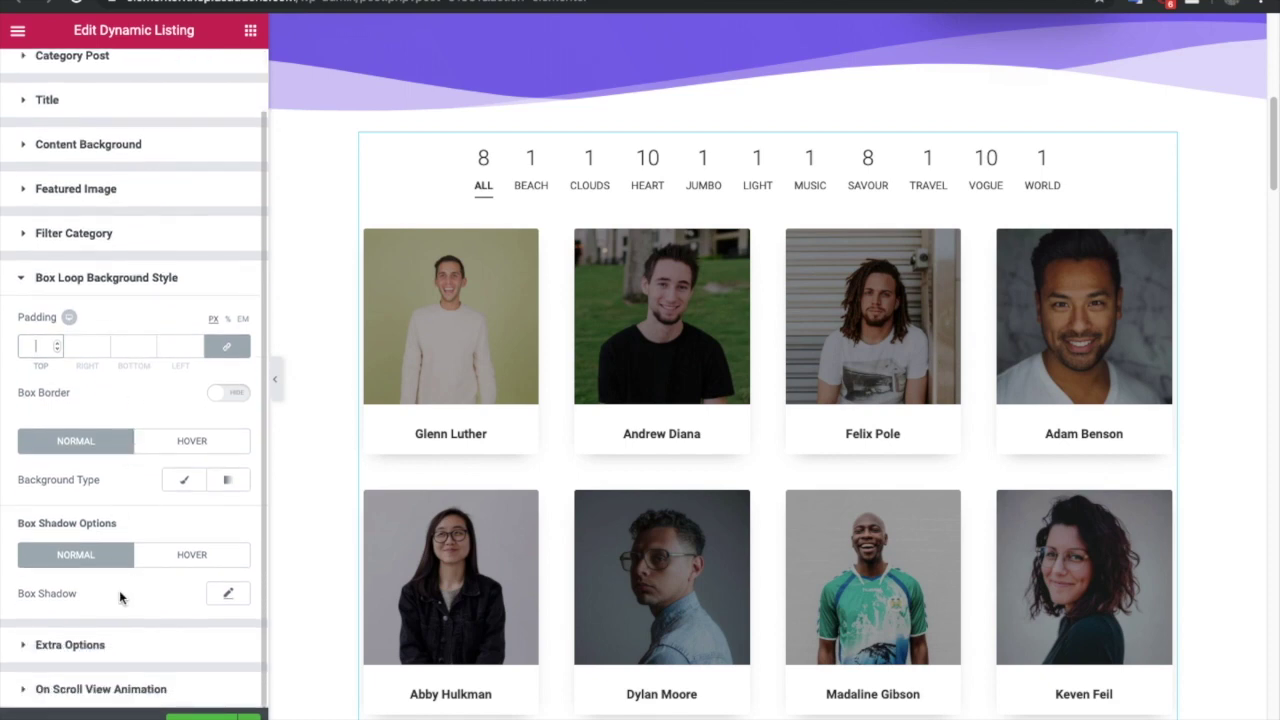
click(84, 646)
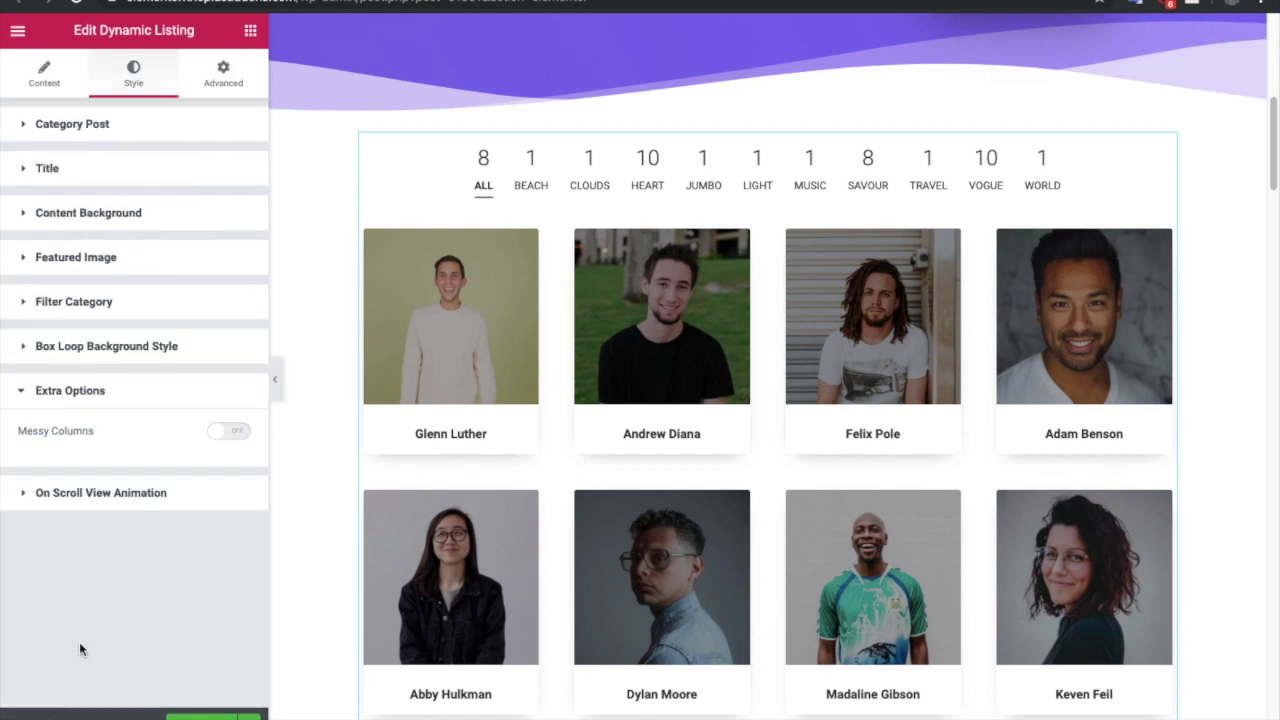
Step: Turn on Messy Columns with Column 2 offset 20 and Column 4 offset 2
click(229, 432)
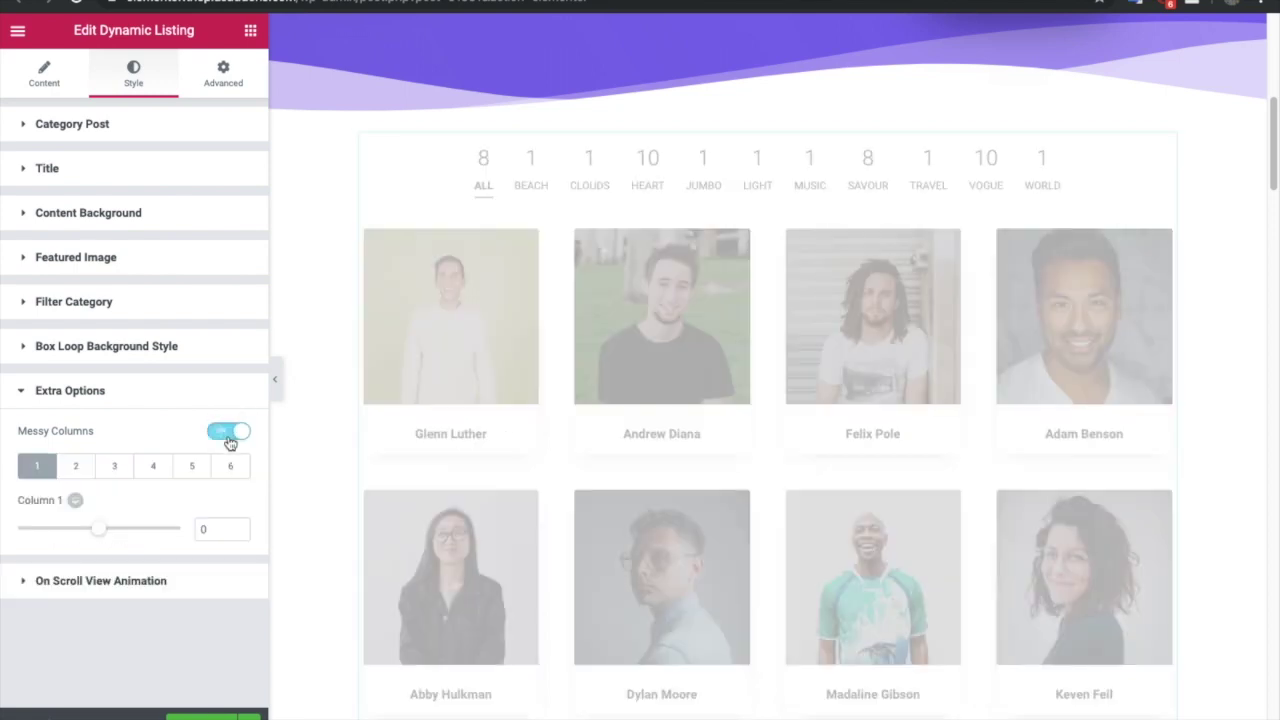
click(74, 466)
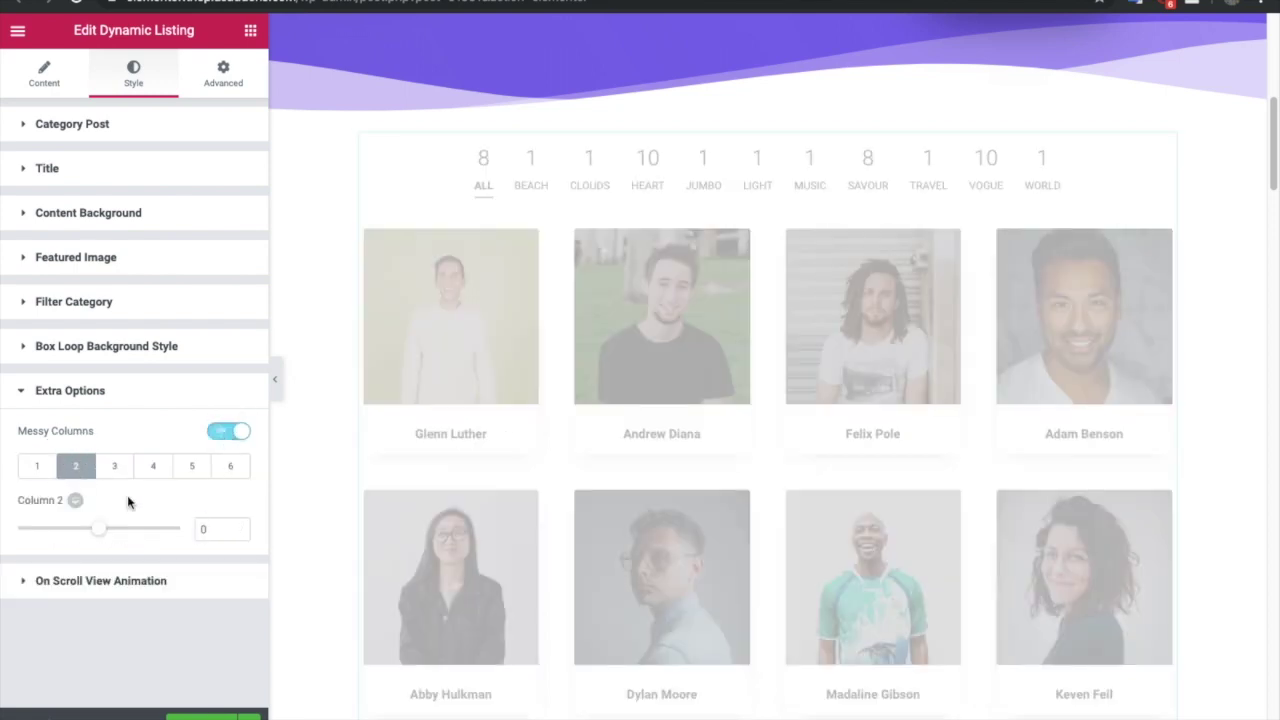
click(202, 527)
text(20)
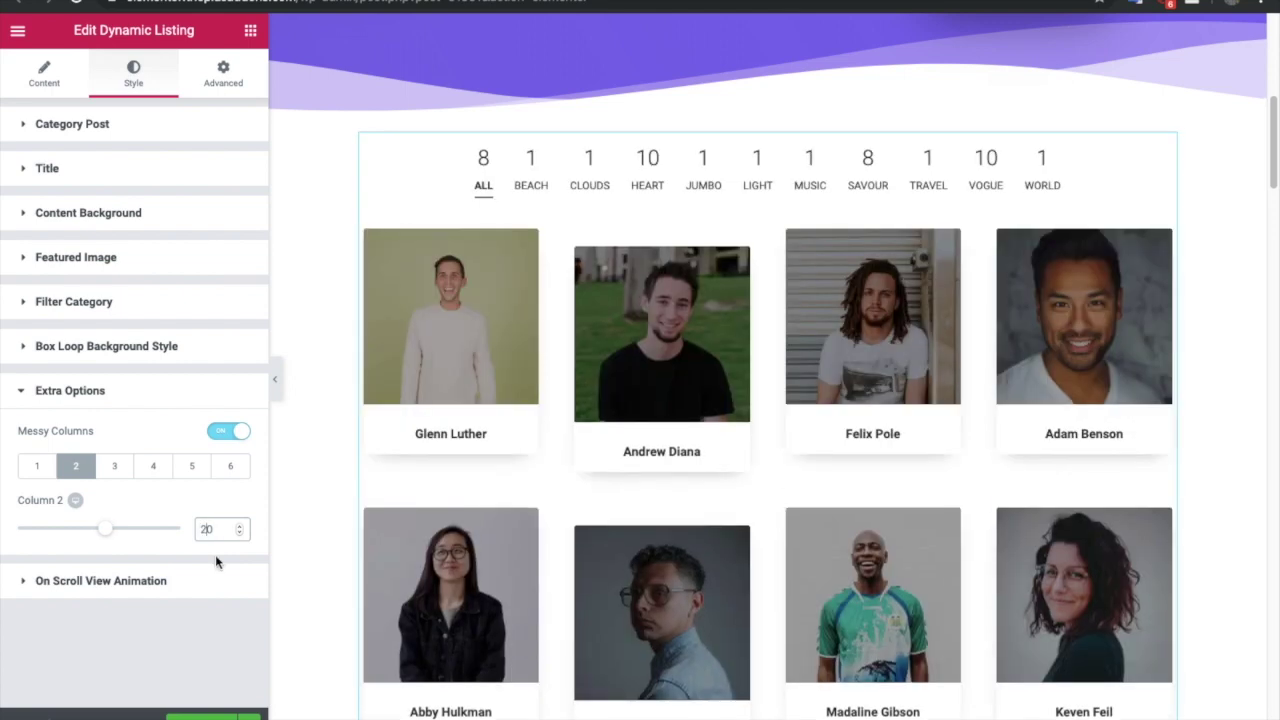
click(150, 470)
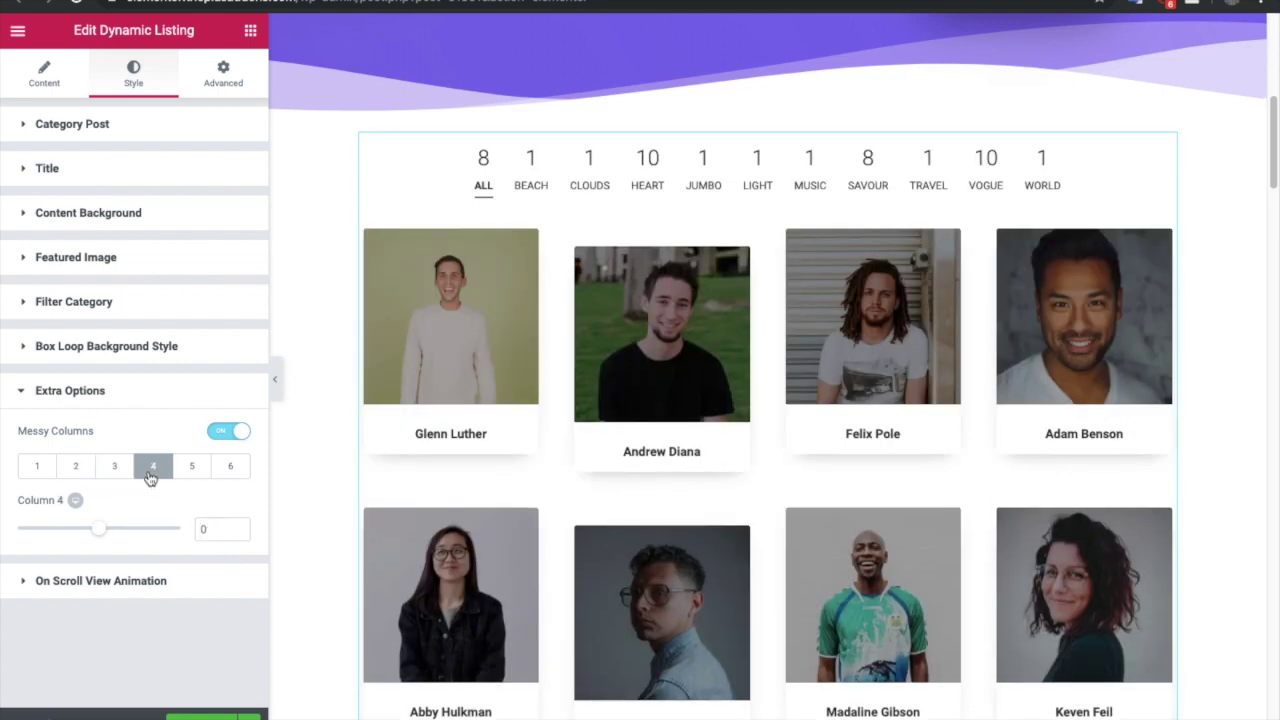
click(202, 531)
text(2)
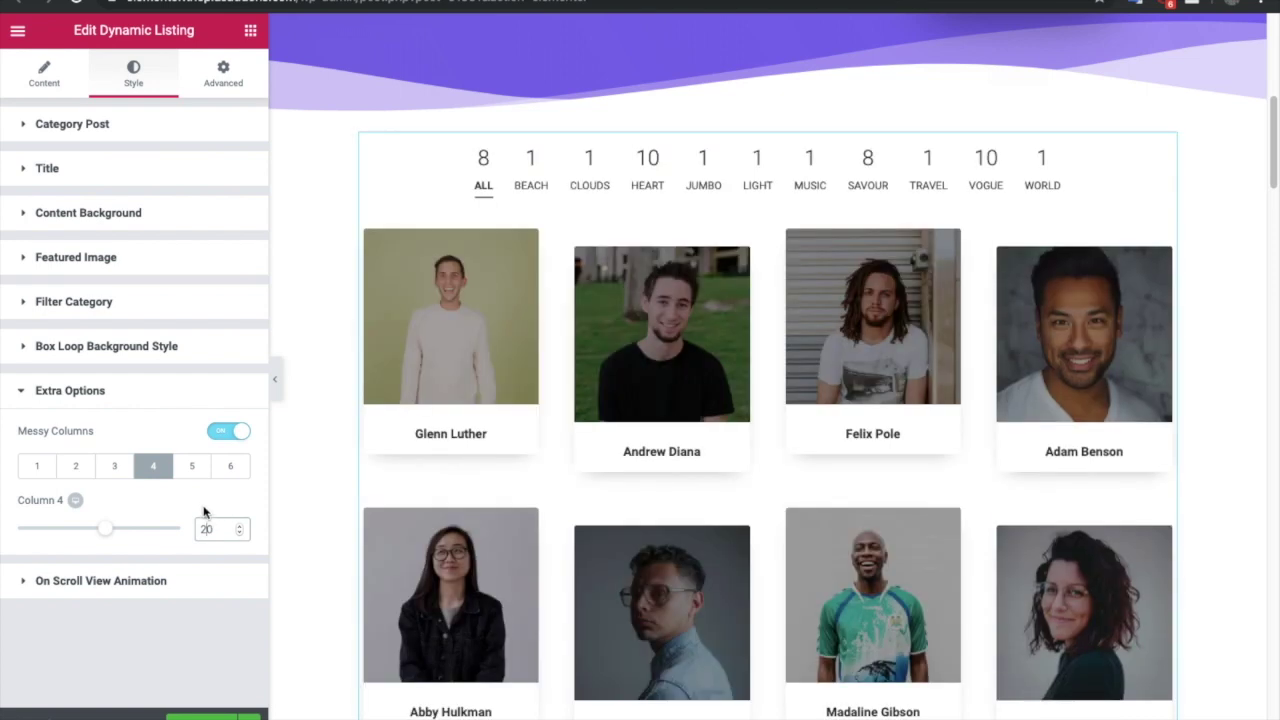
click(110, 592)
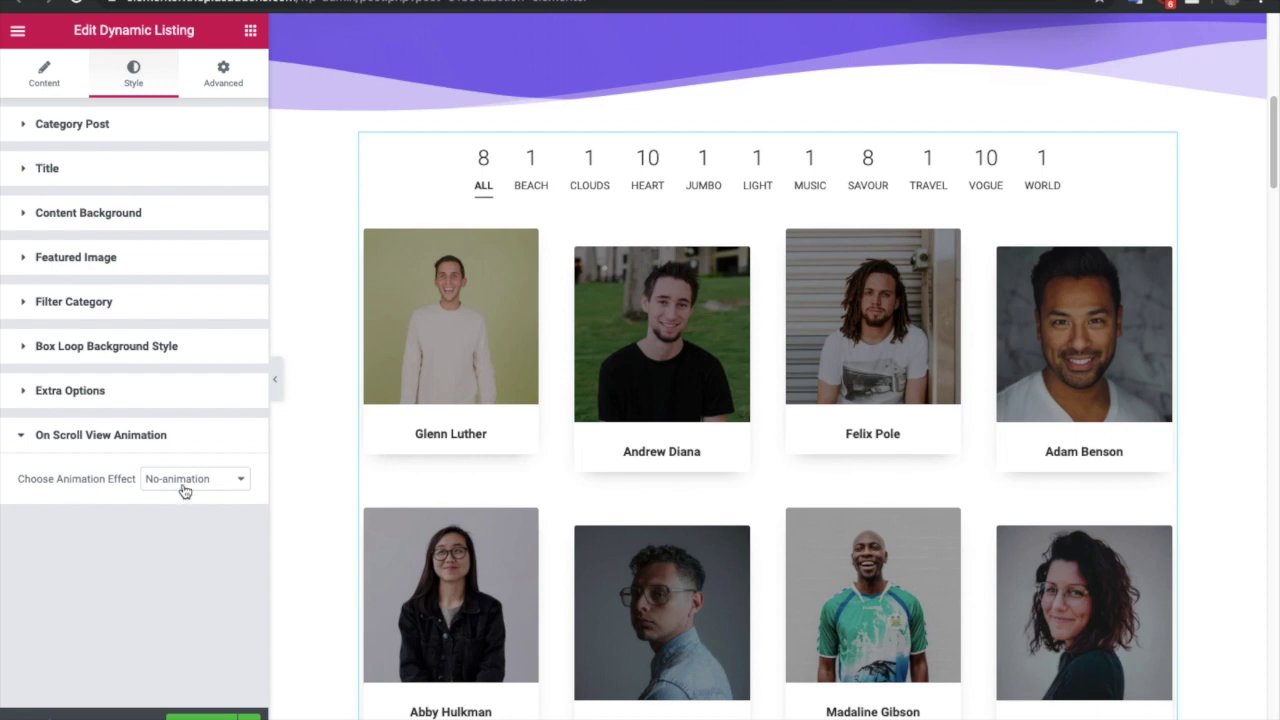
Step: Try the Masonry and Metro layouts, testing Metro Style 2 before returning to Style 1
click(45, 69)
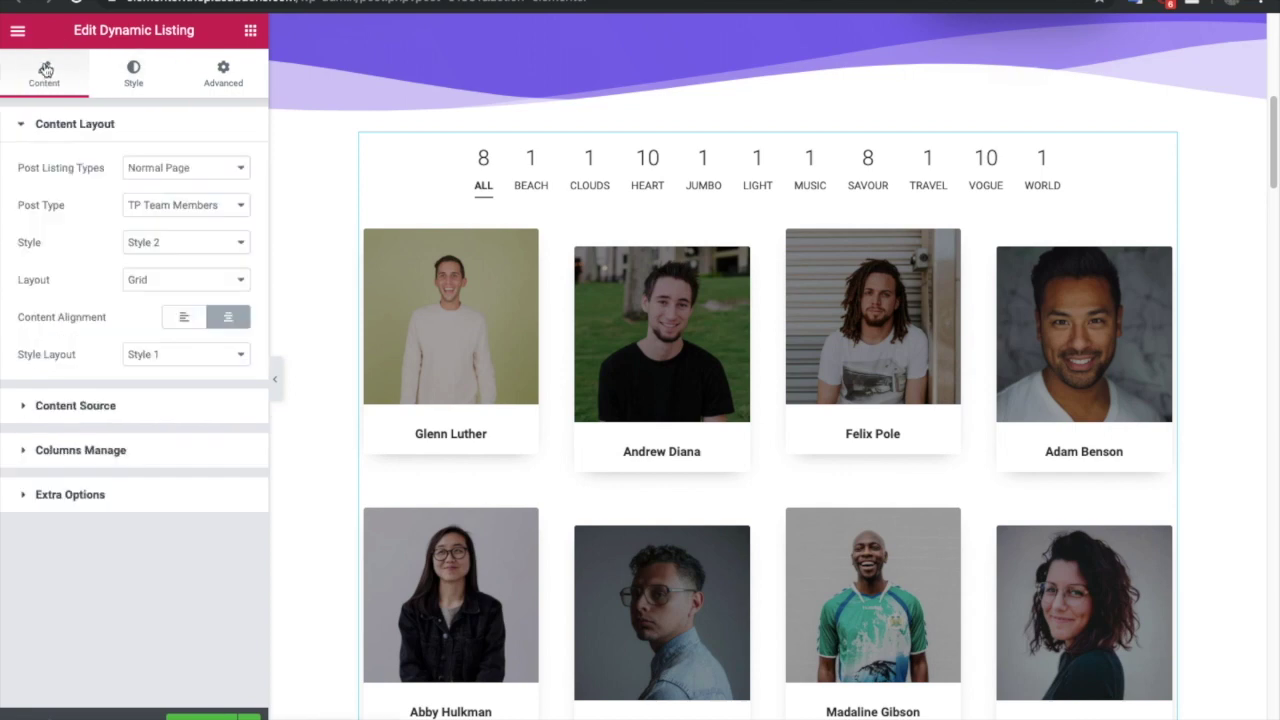
click(157, 284)
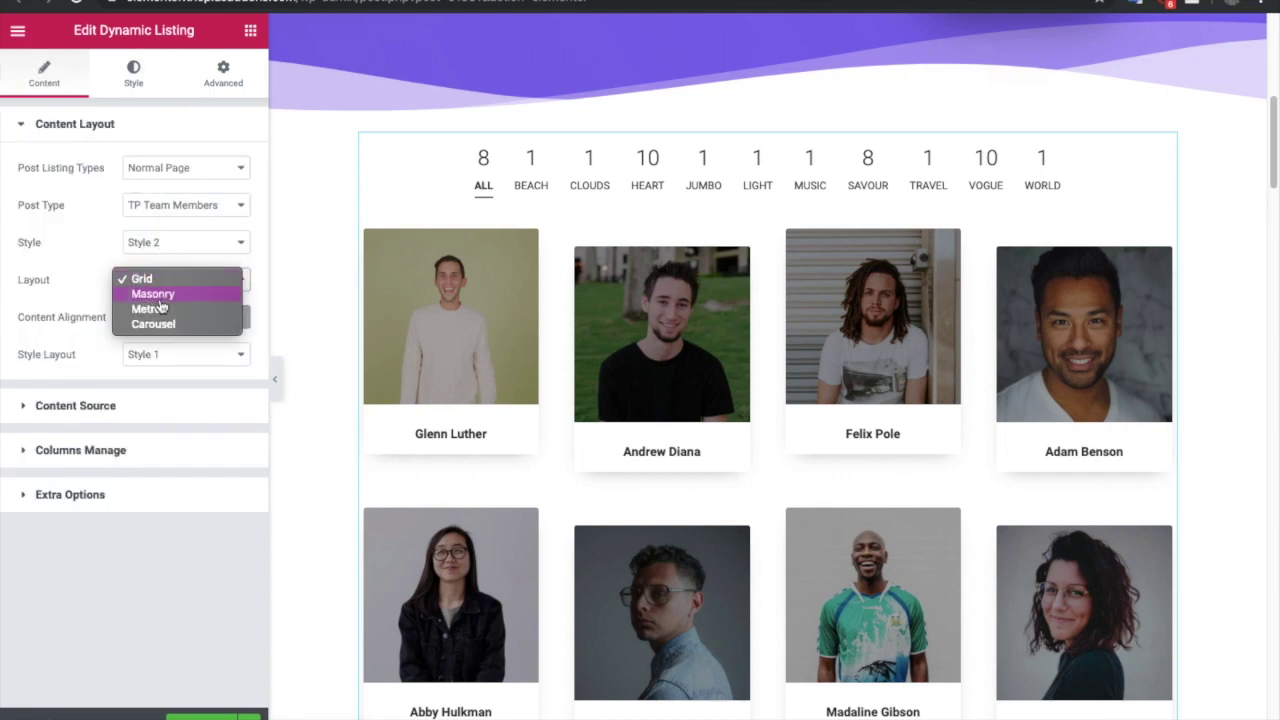
click(160, 299)
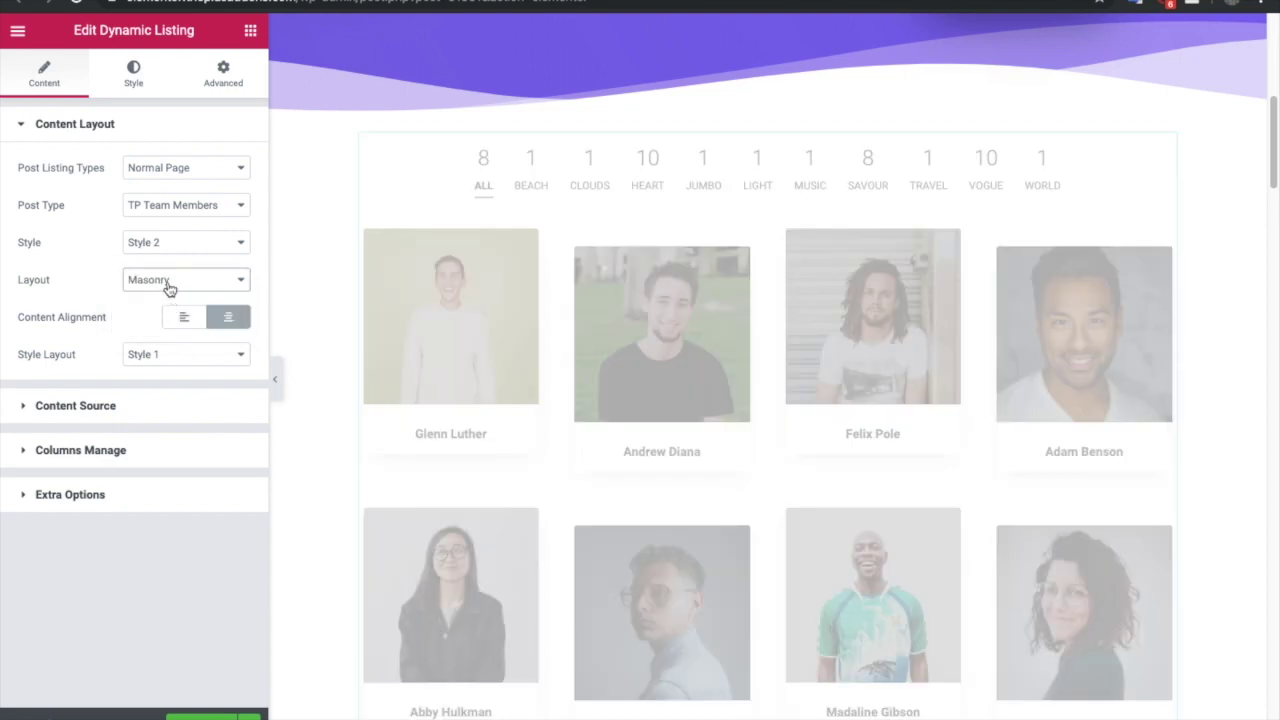
click(168, 288)
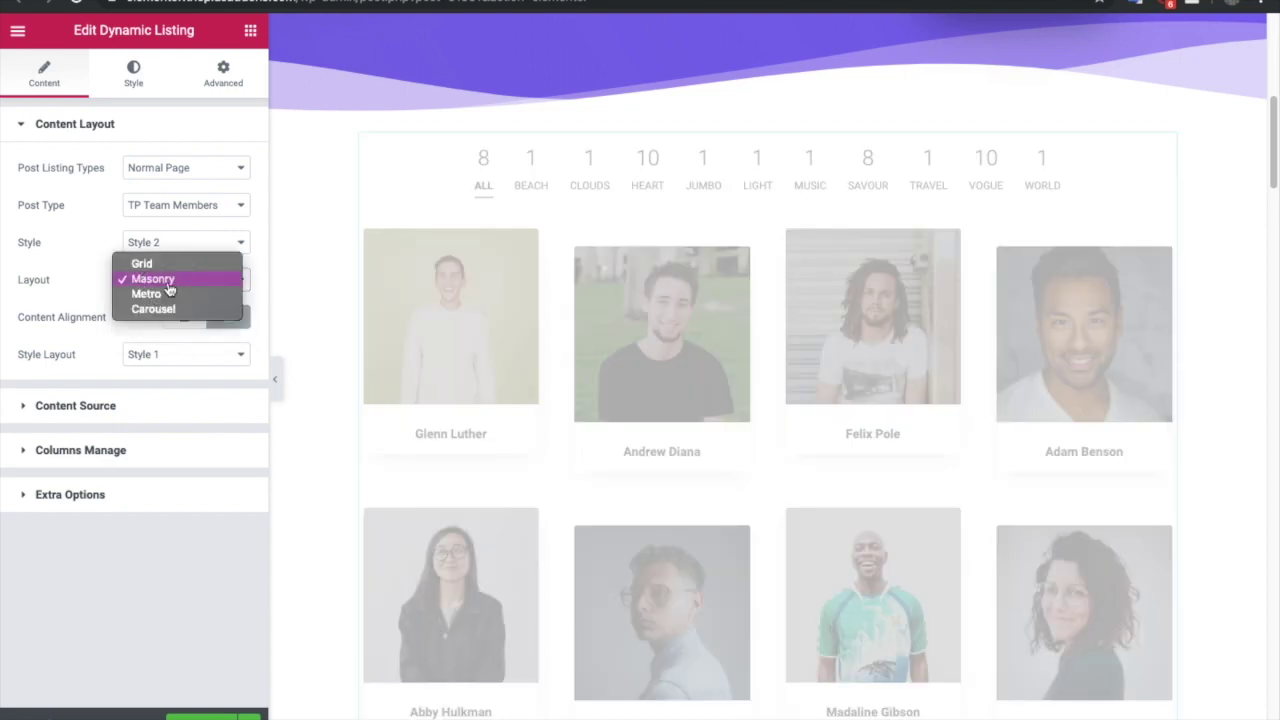
click(163, 294)
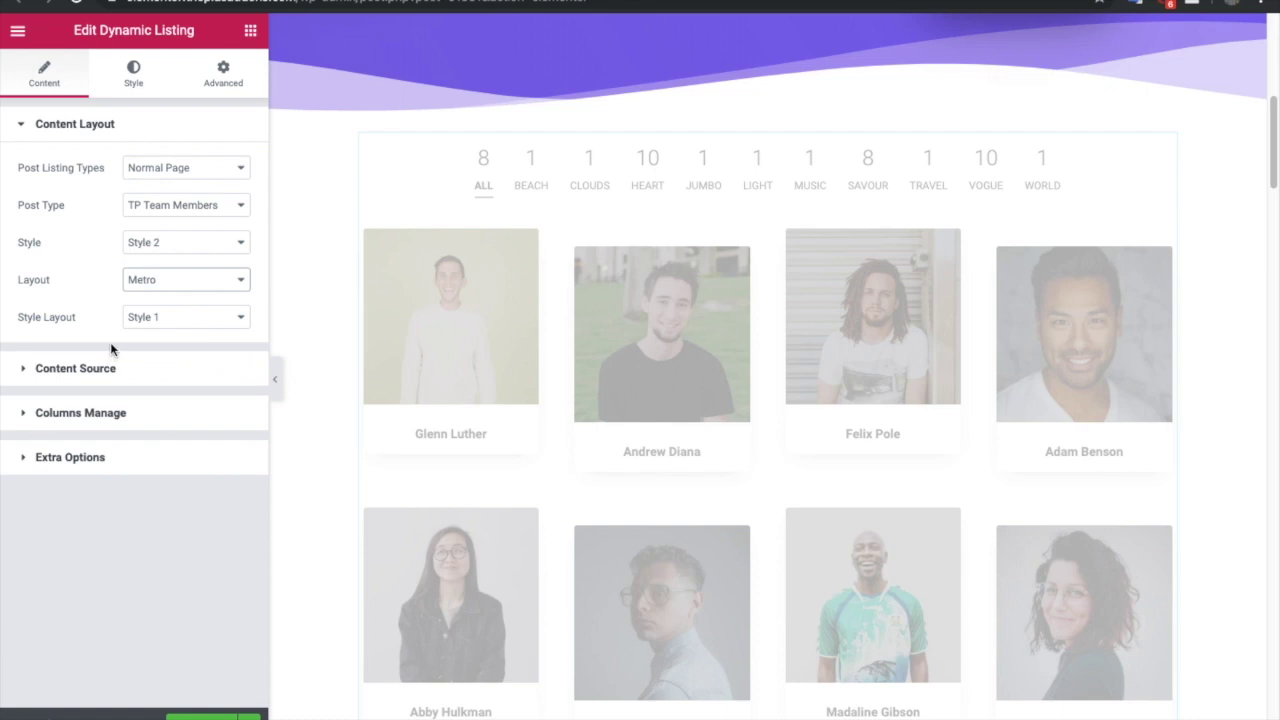
click(136, 320)
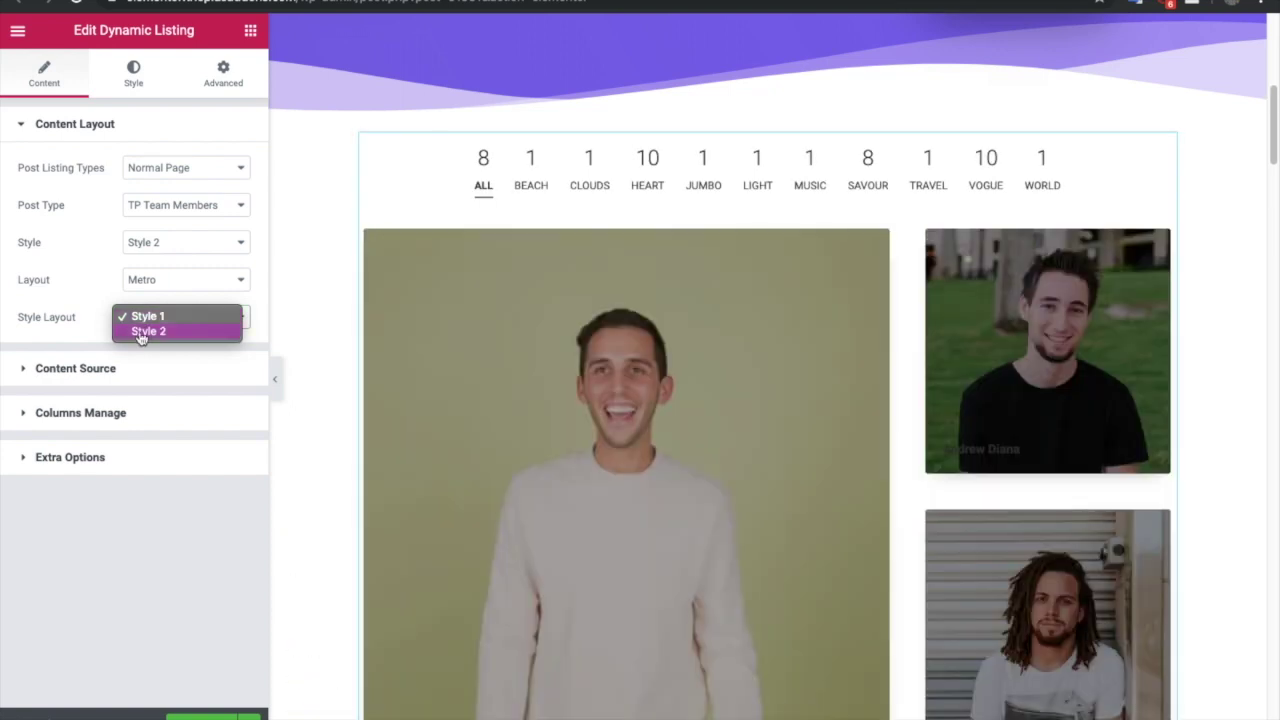
click(141, 339)
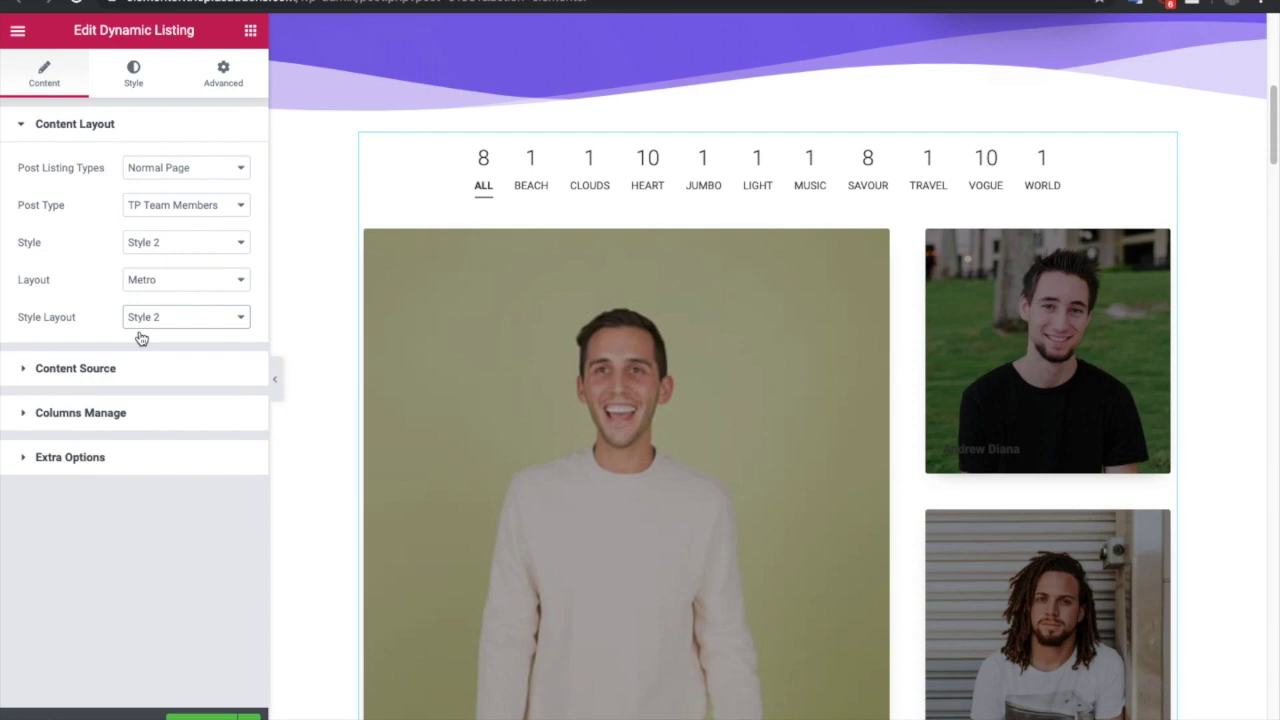
click(148, 318)
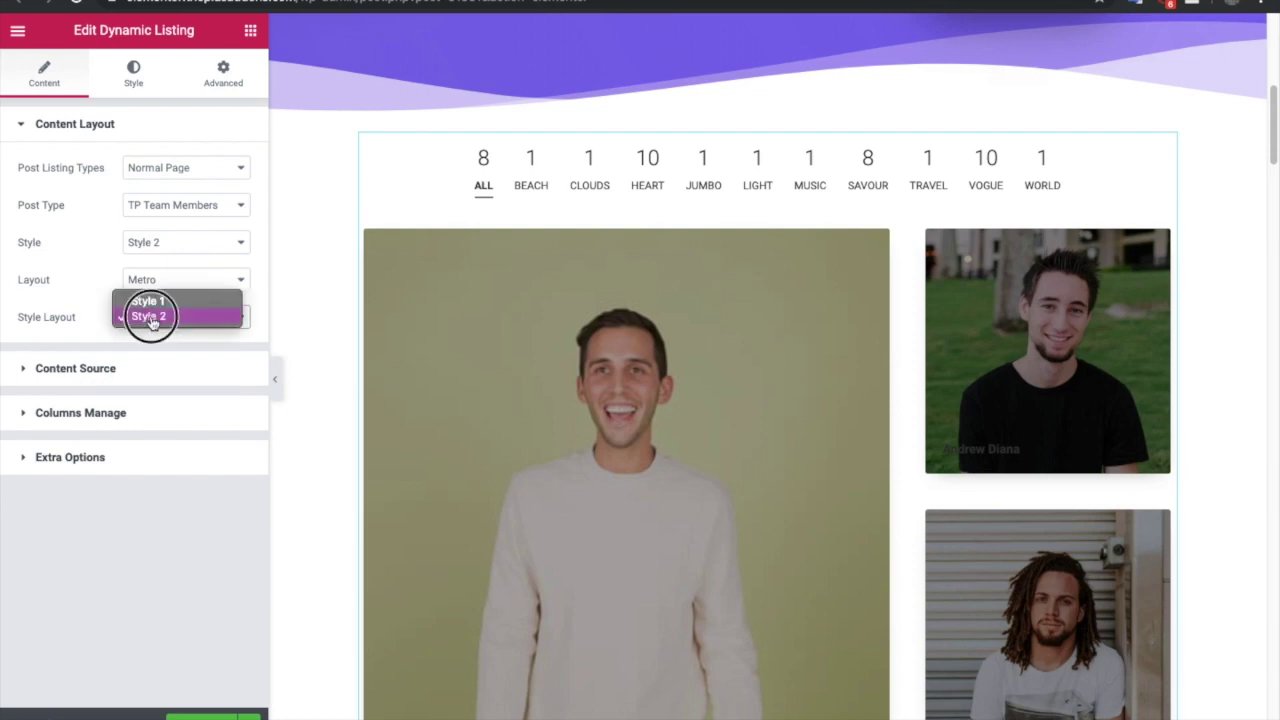
click(150, 299)
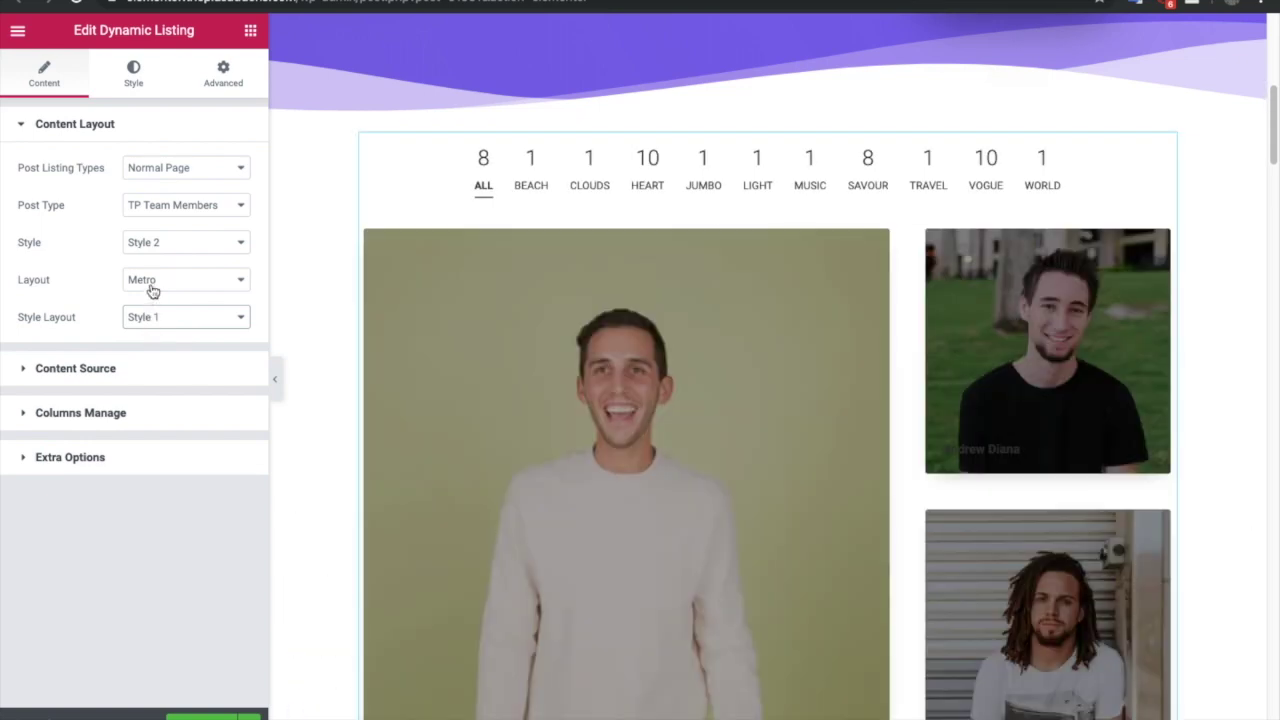
Step: Switch the listing layout to Carousel and expand Carousel Options in the Style tab
click(151, 284)
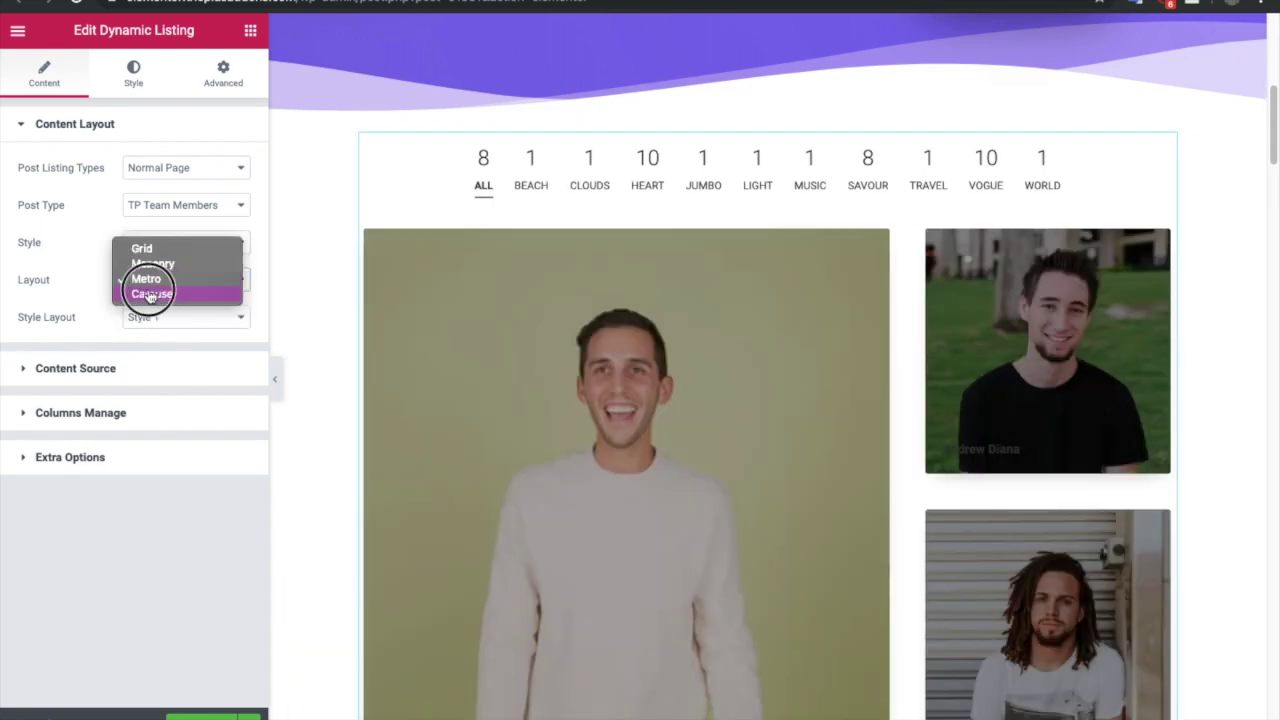
click(150, 294)
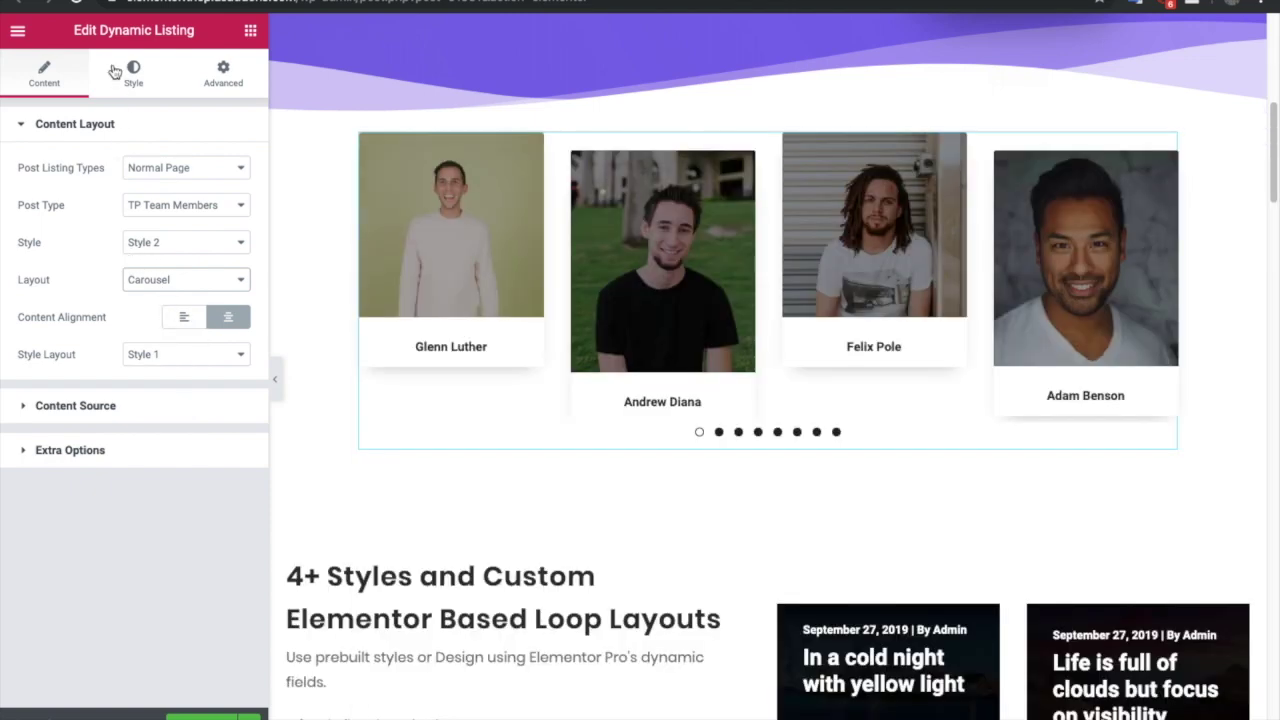
click(122, 76)
scroll(135, 399, down, 3)
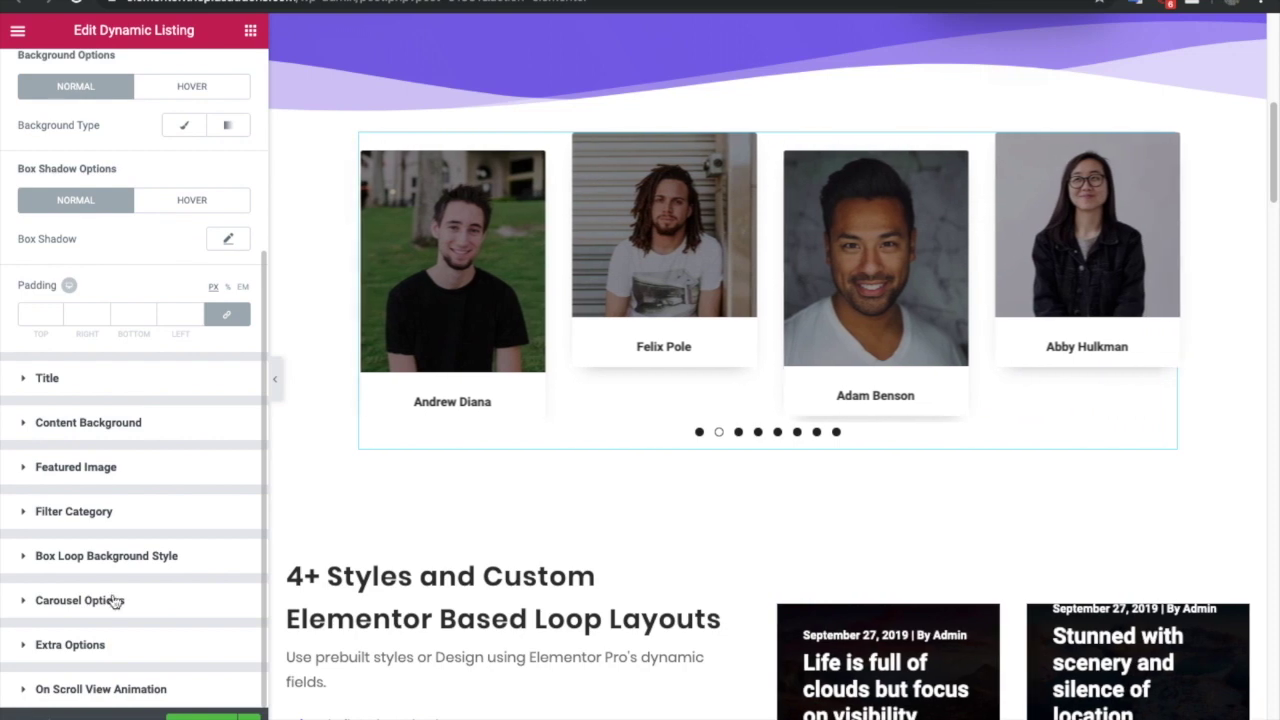
click(114, 600)
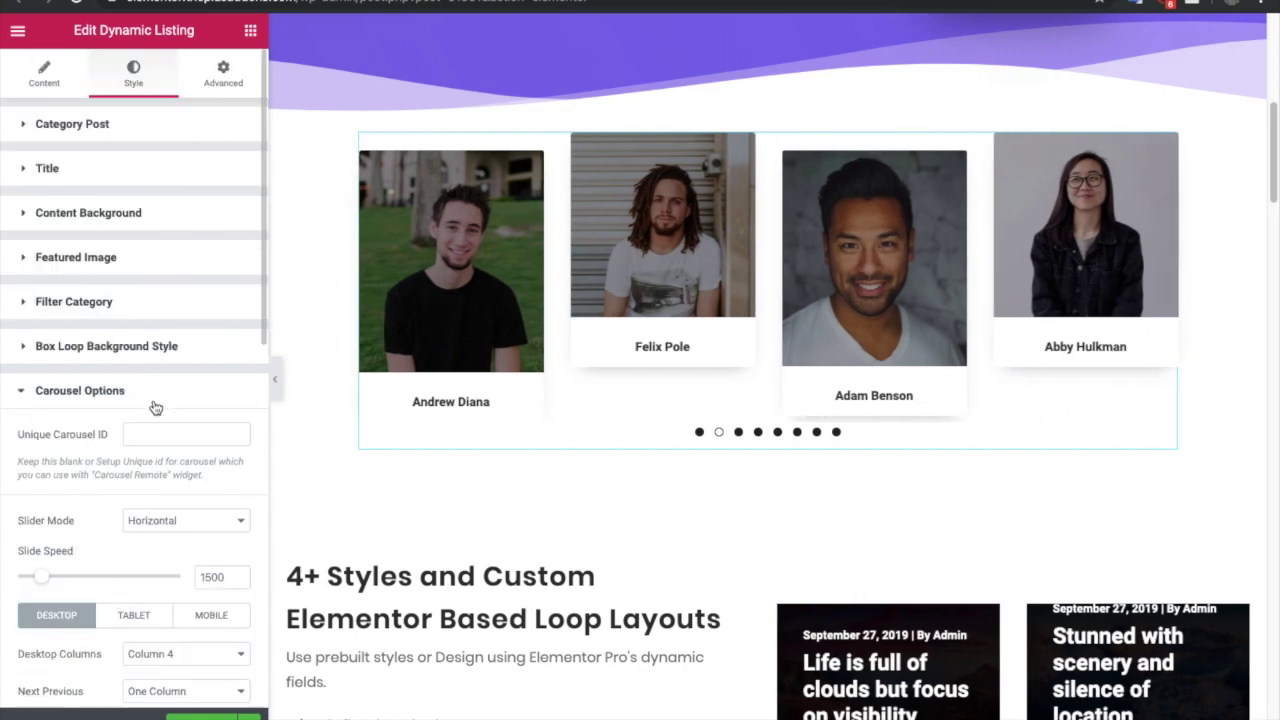
Step: Keep the carousel slider mode Horizontal
scroll(159, 404, down, 3)
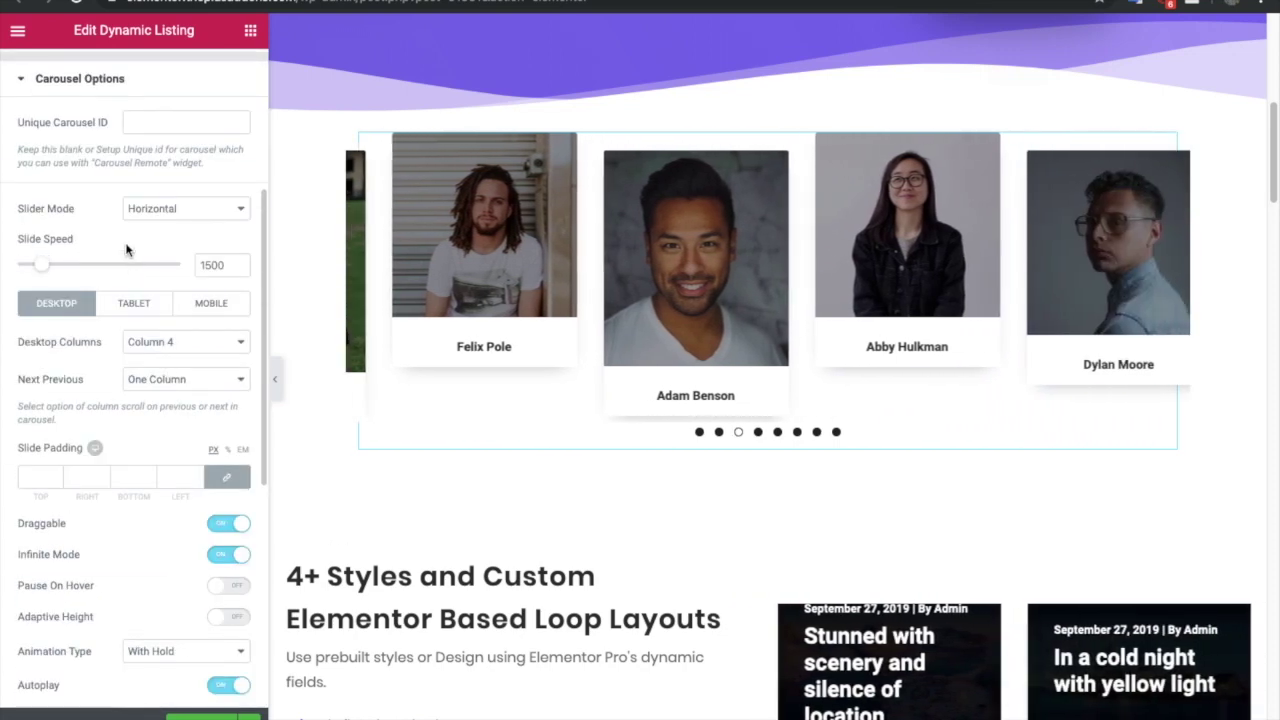
click(165, 214)
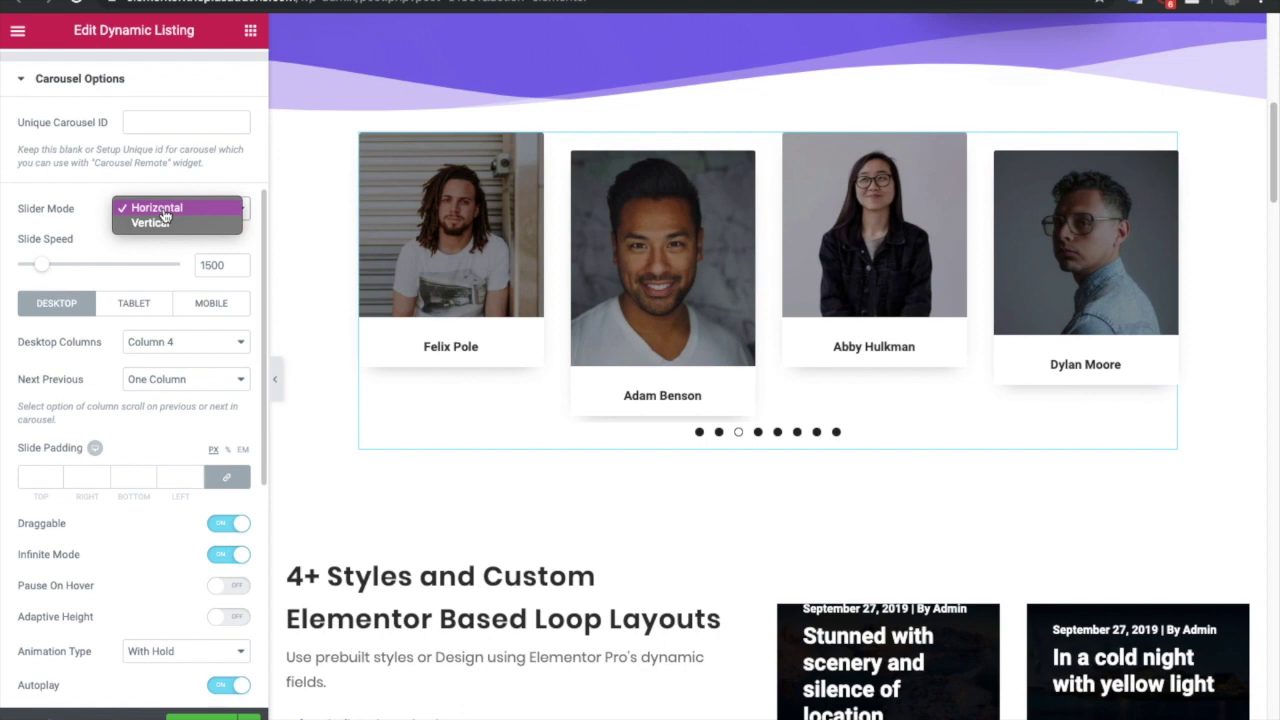
click(162, 208)
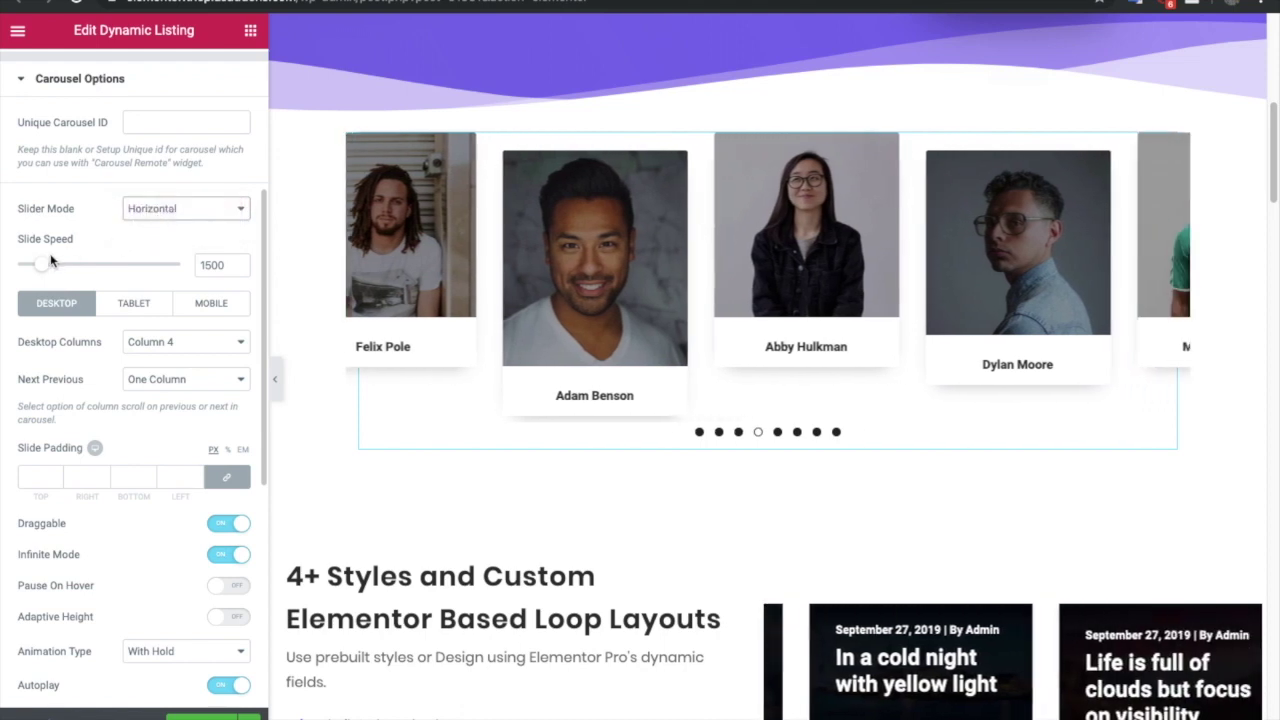
scroll(97, 402, down, 1)
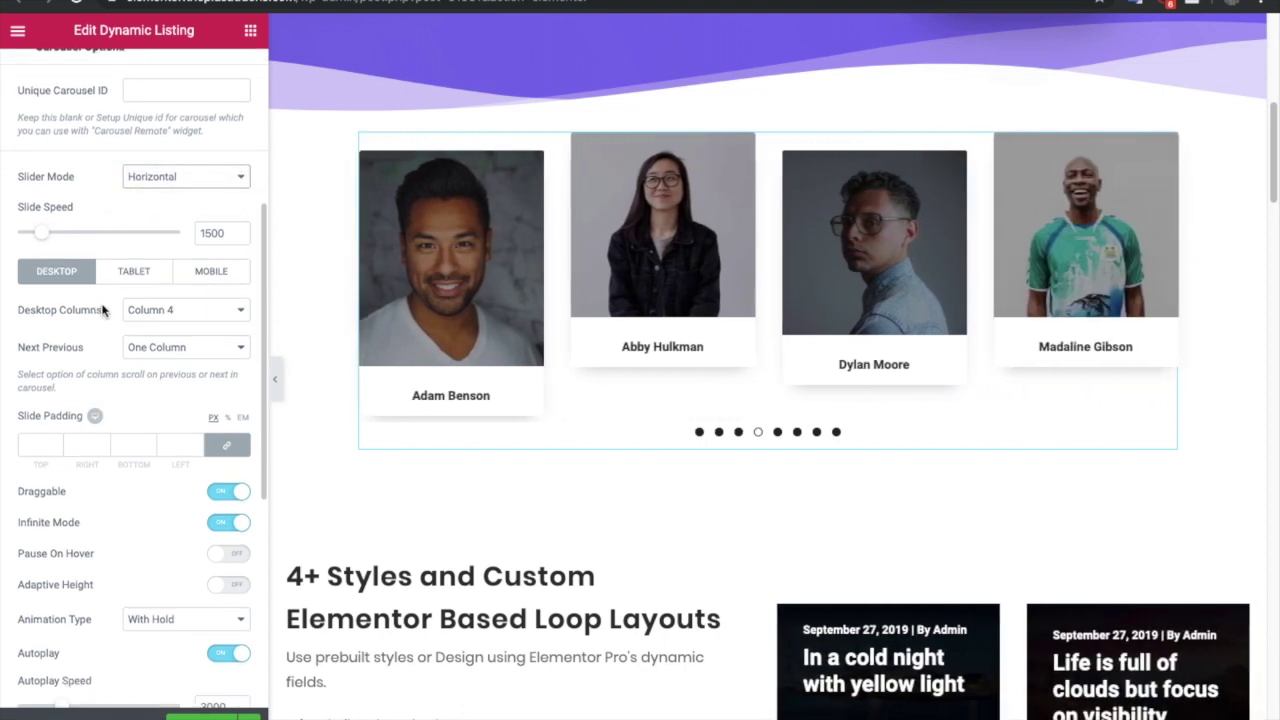
scroll(102, 310, down, 1)
Step: Set desktop carousel columns to Column 3, keeping Column 2 on mobile
click(215, 303)
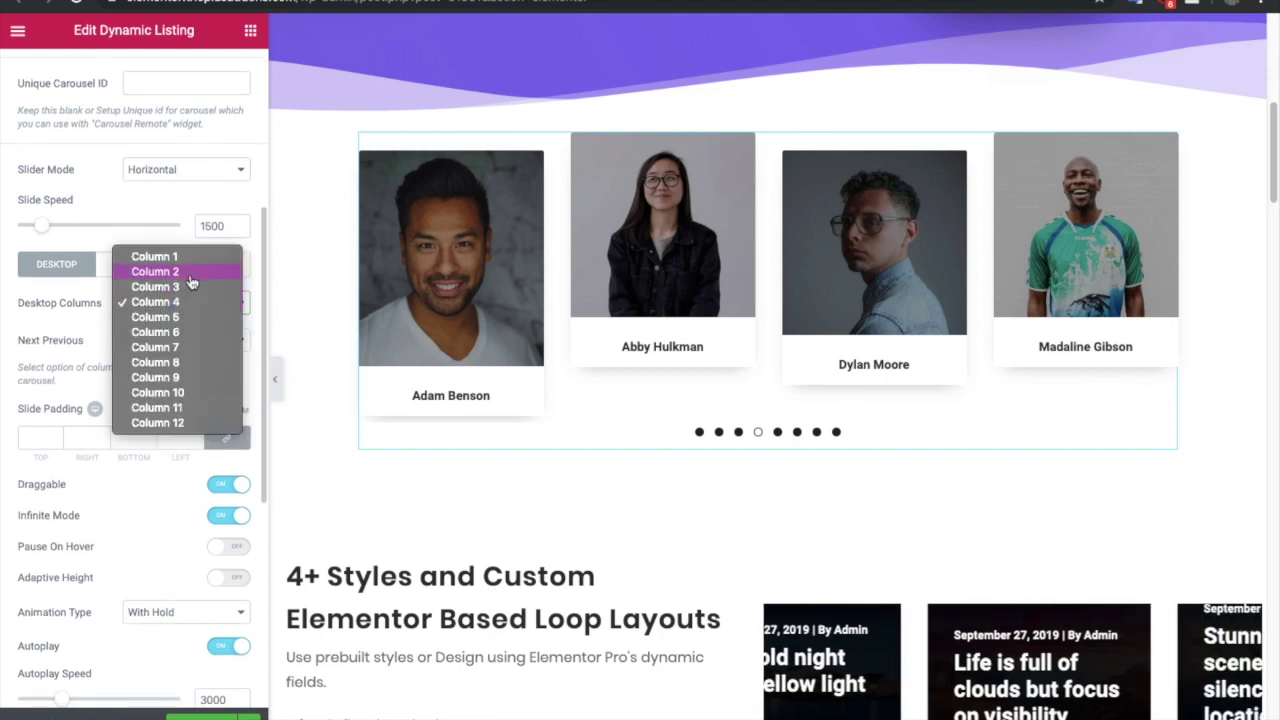
click(180, 287)
click(140, 278)
scroll(221, 414, up, 3)
click(205, 452)
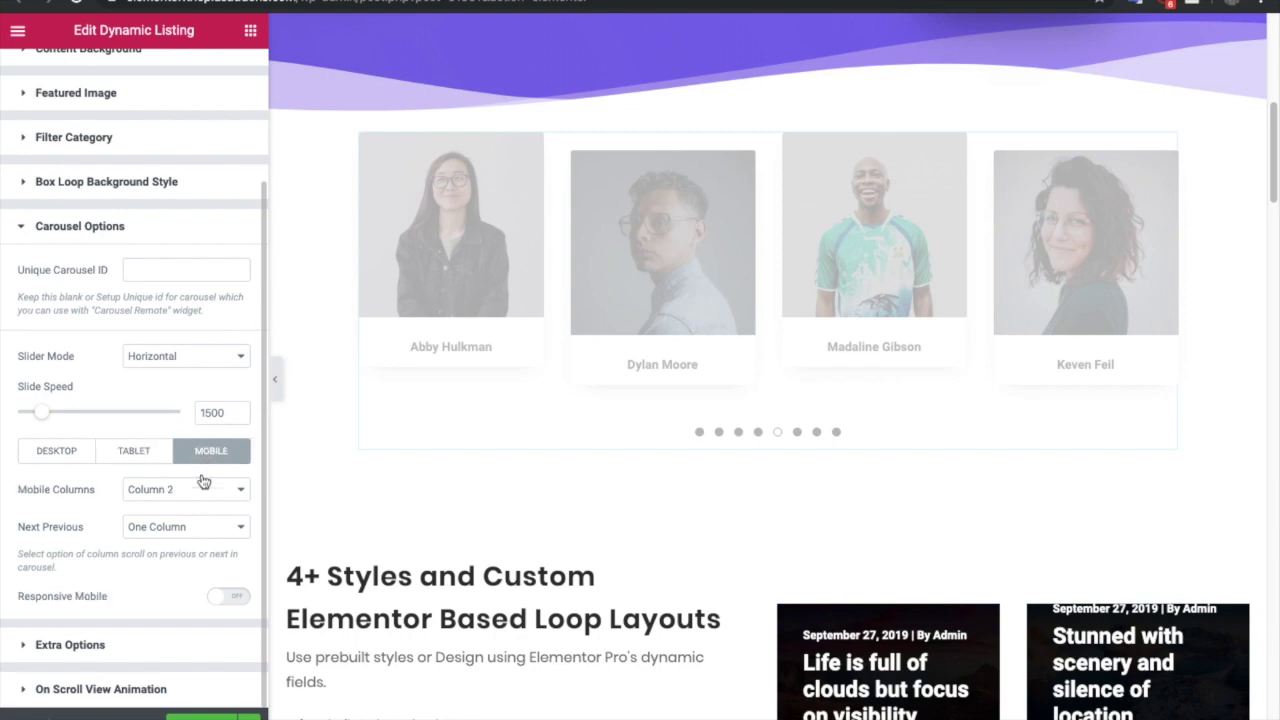
click(180, 503)
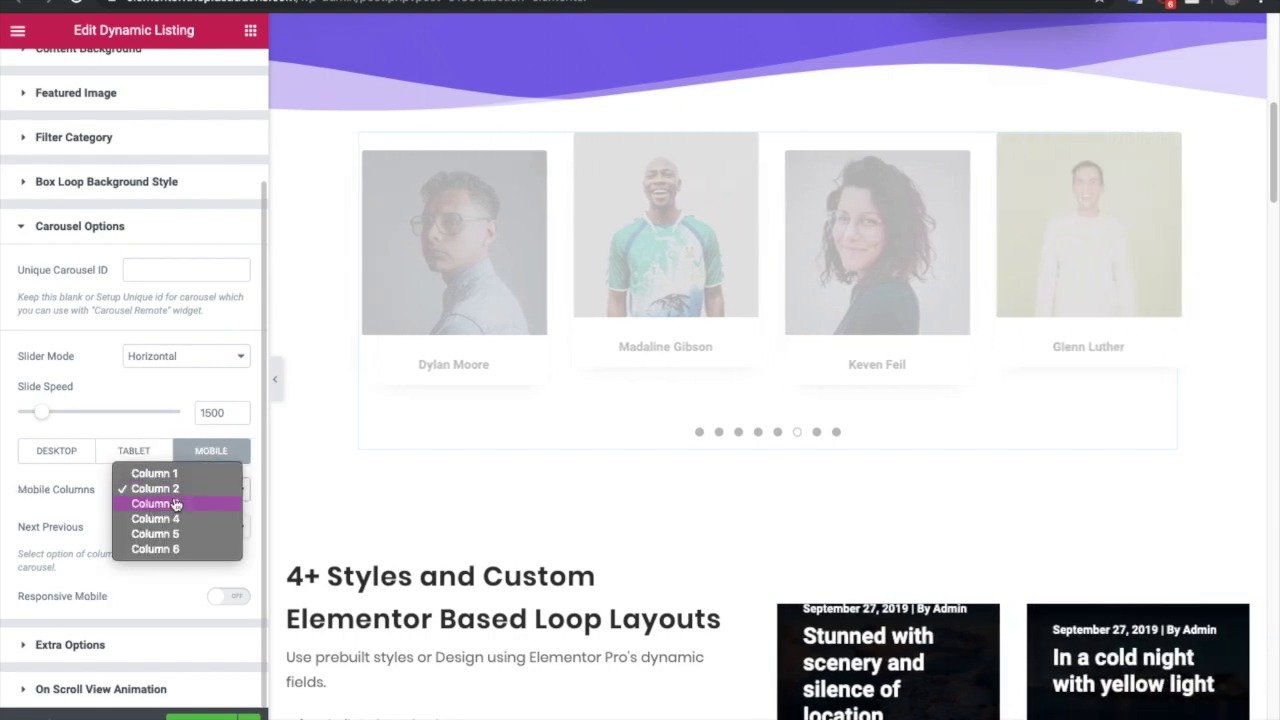
click(178, 489)
click(34, 460)
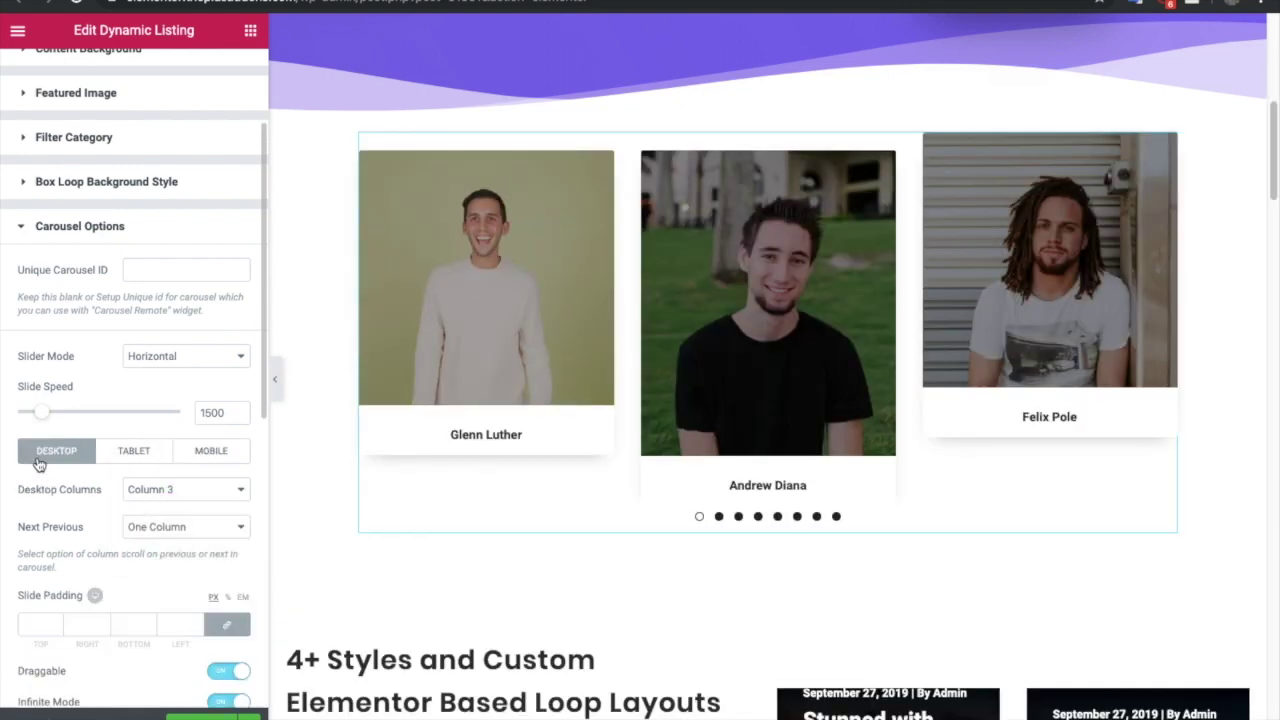
Step: Make the carousel advance by All Visible Columns and keep the With Hold animation type
scroll(79, 487, down, 3)
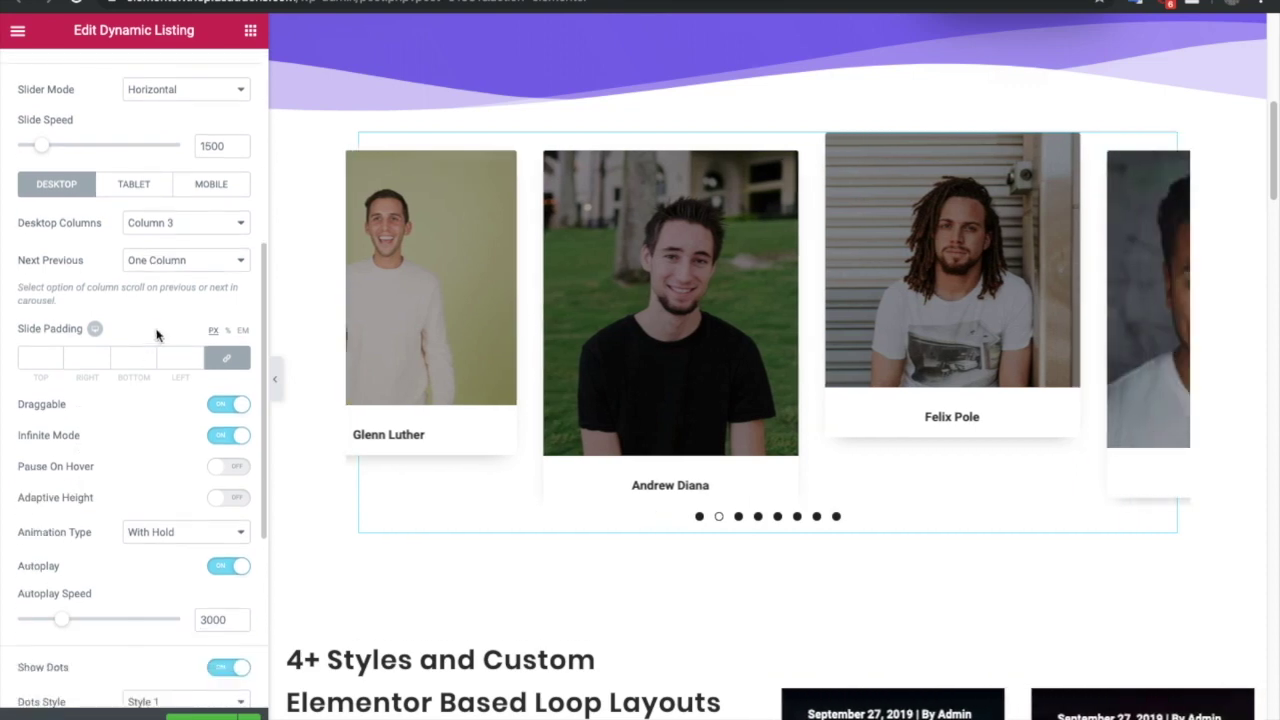
click(168, 271)
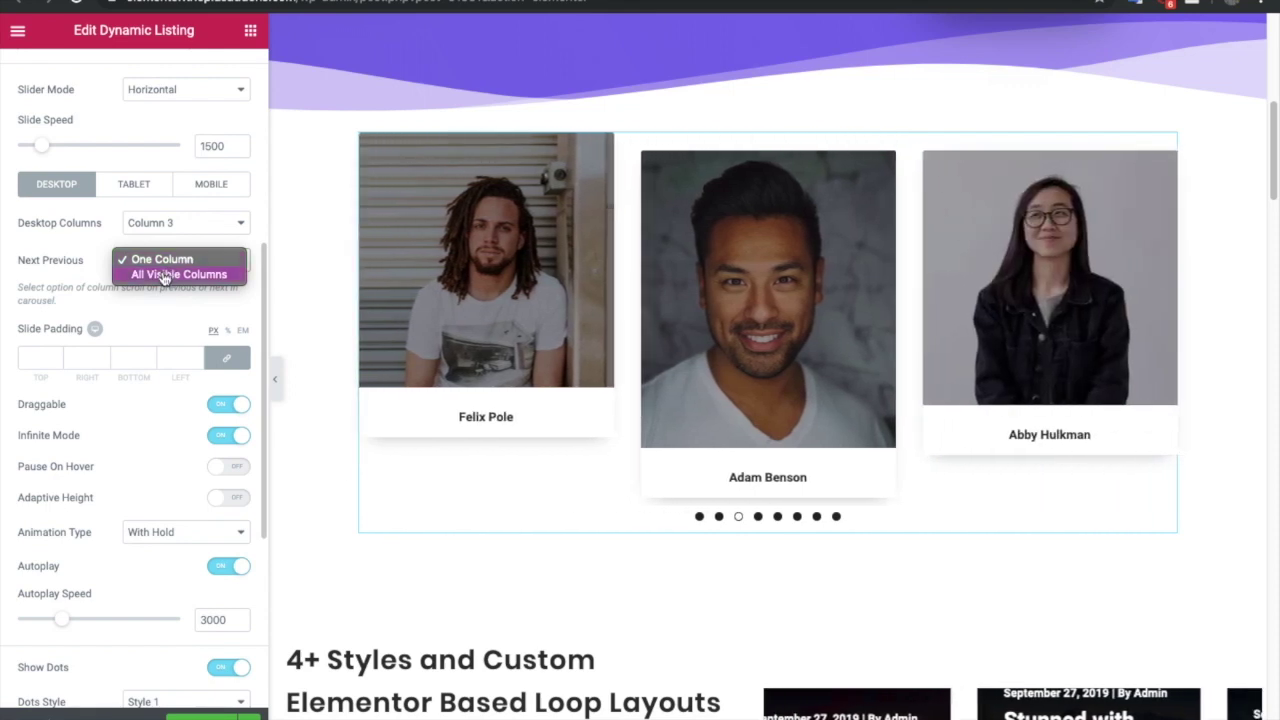
click(165, 276)
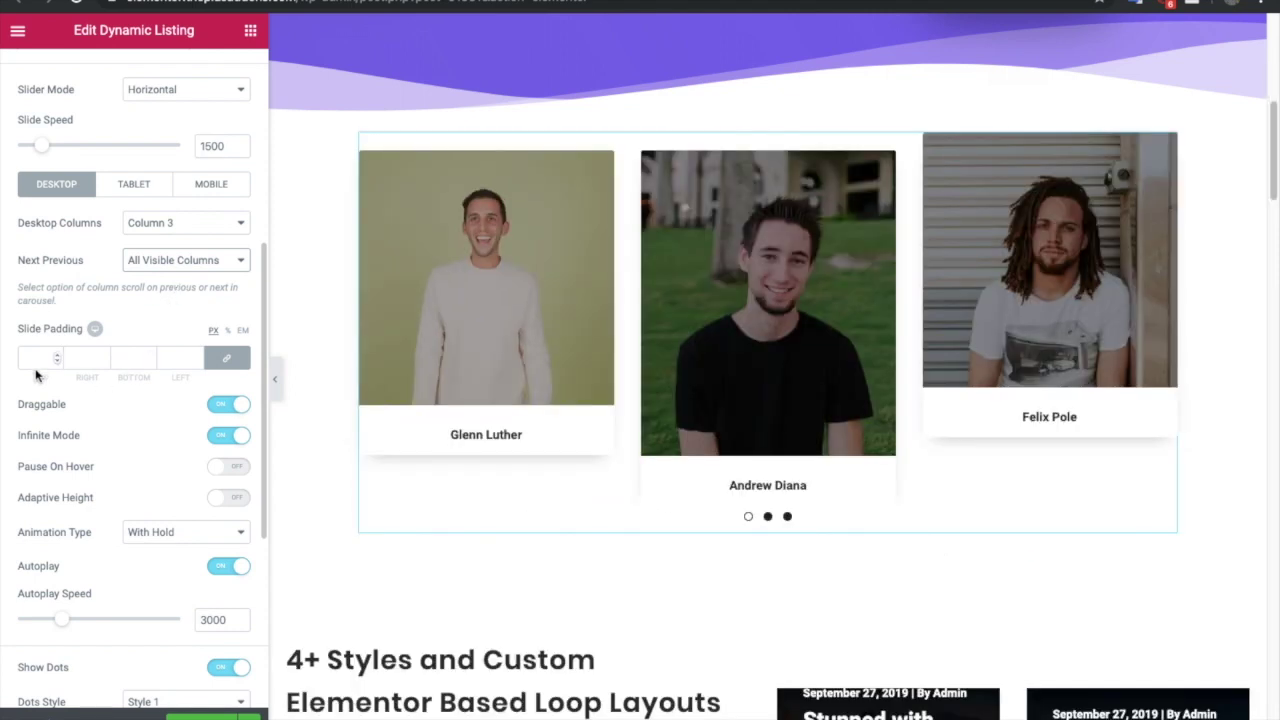
scroll(29, 357, down, 1)
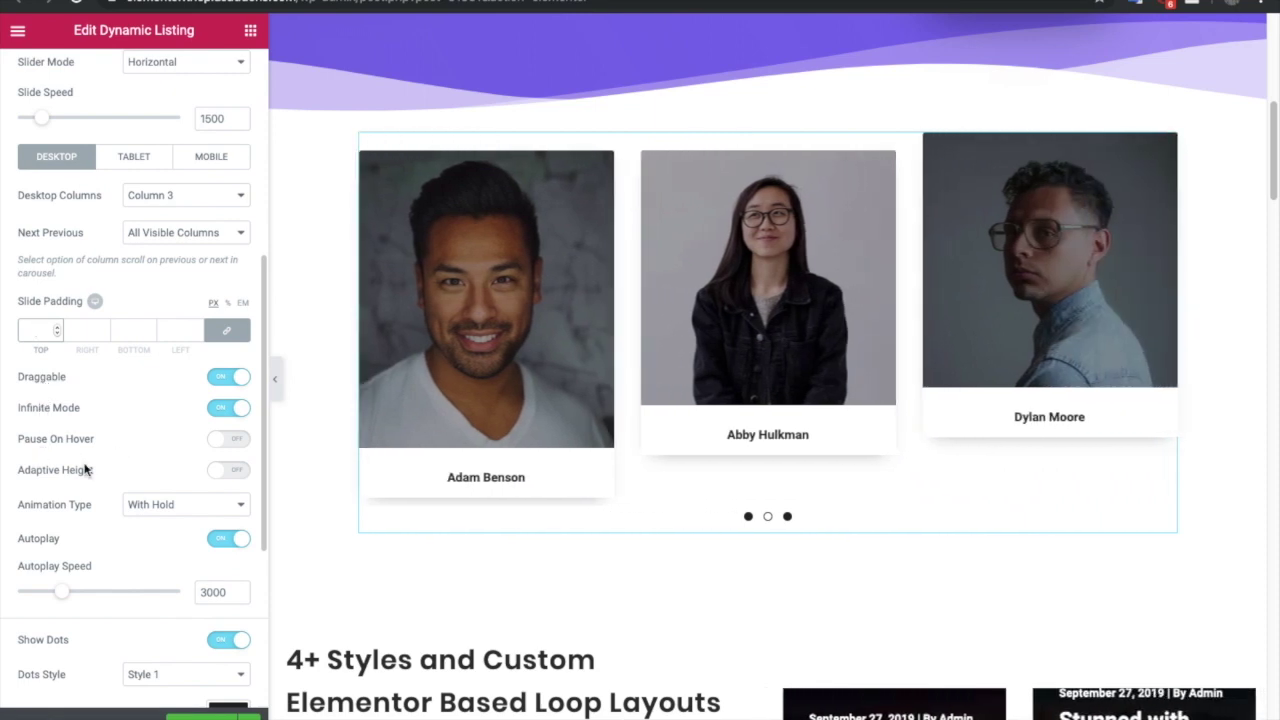
click(163, 508)
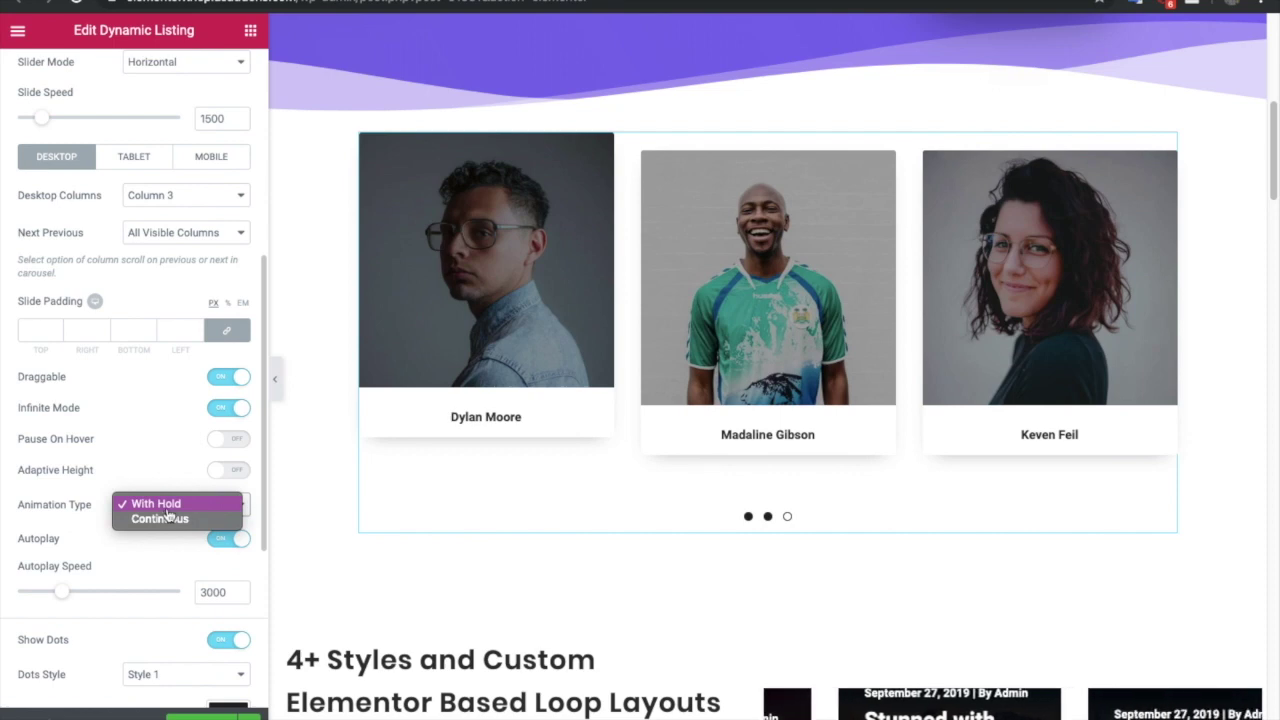
click(123, 540)
scroll(117, 543, down, 3)
scroll(127, 528, down, 2)
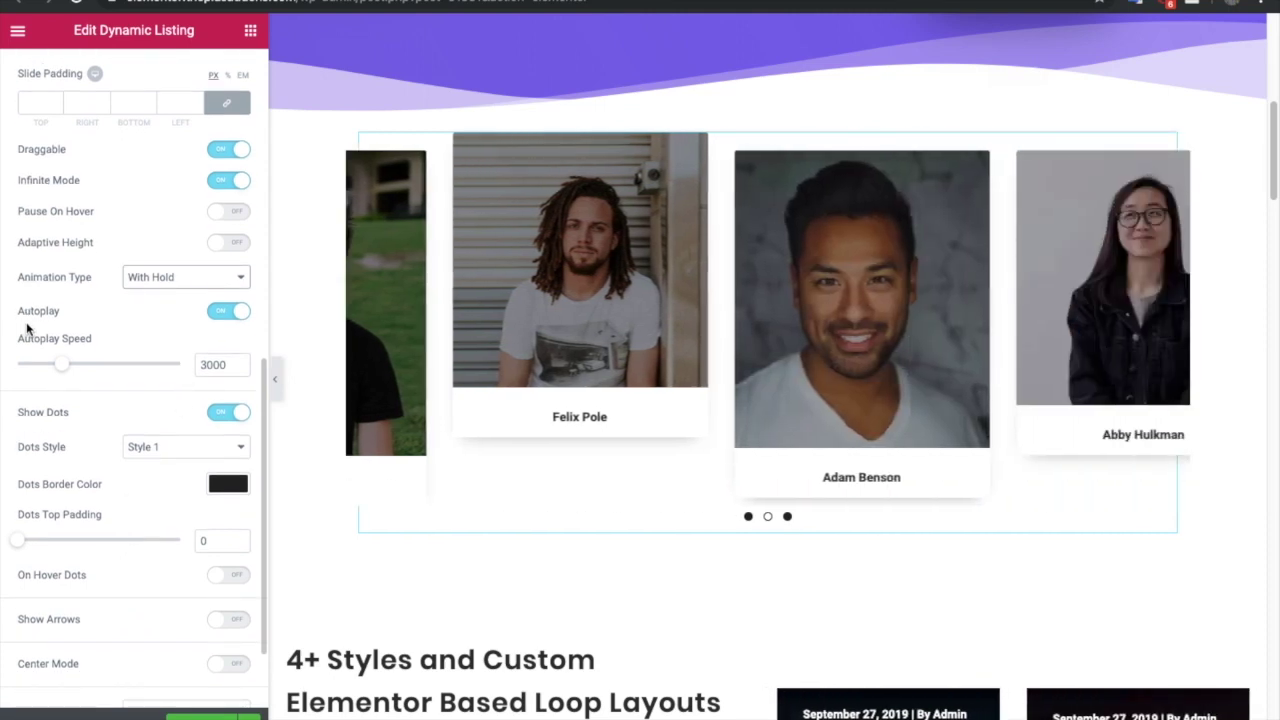
scroll(114, 439, down, 3)
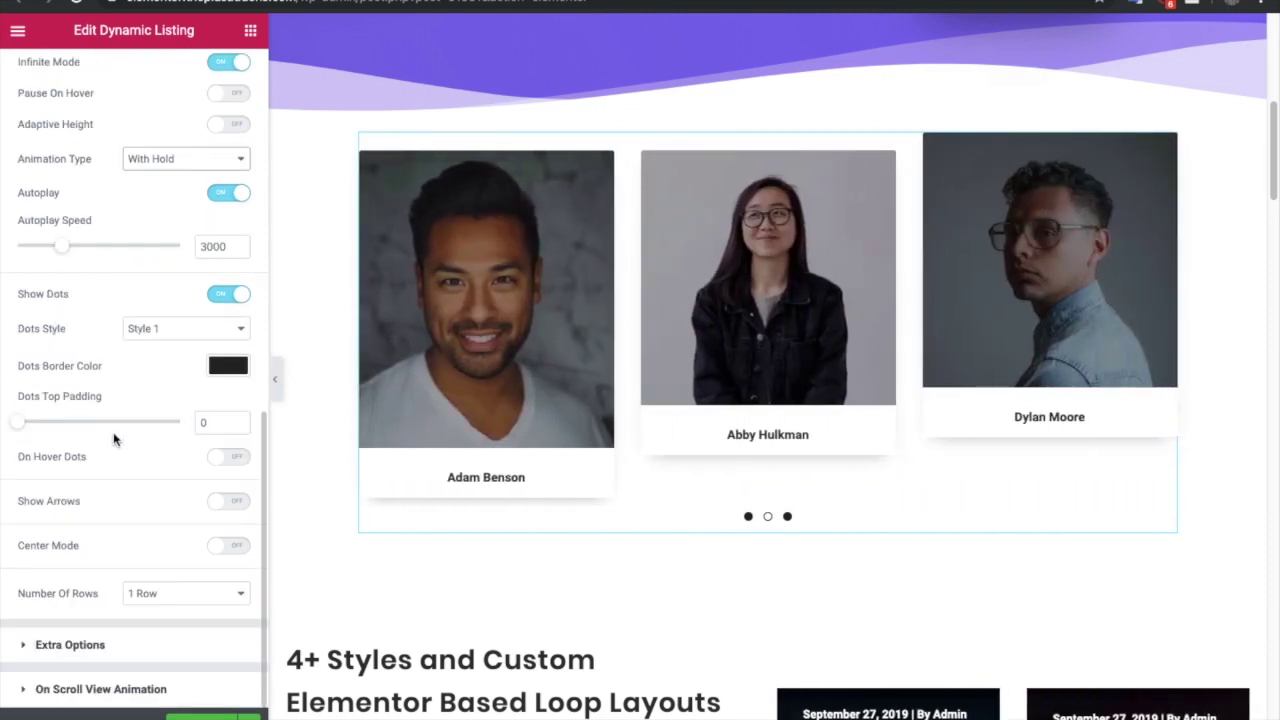
Step: Keep Style 1 dots, give them 24 px top padding, and enable On Hover Dots
click(158, 334)
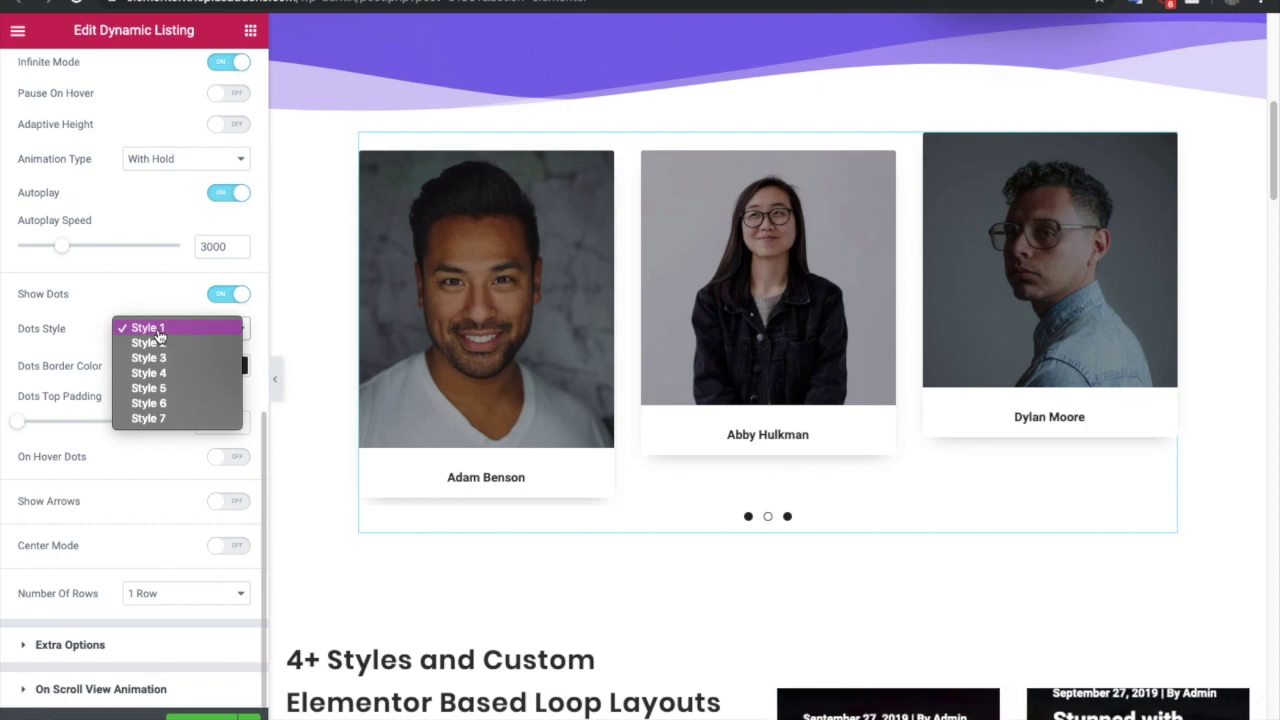
click(158, 333)
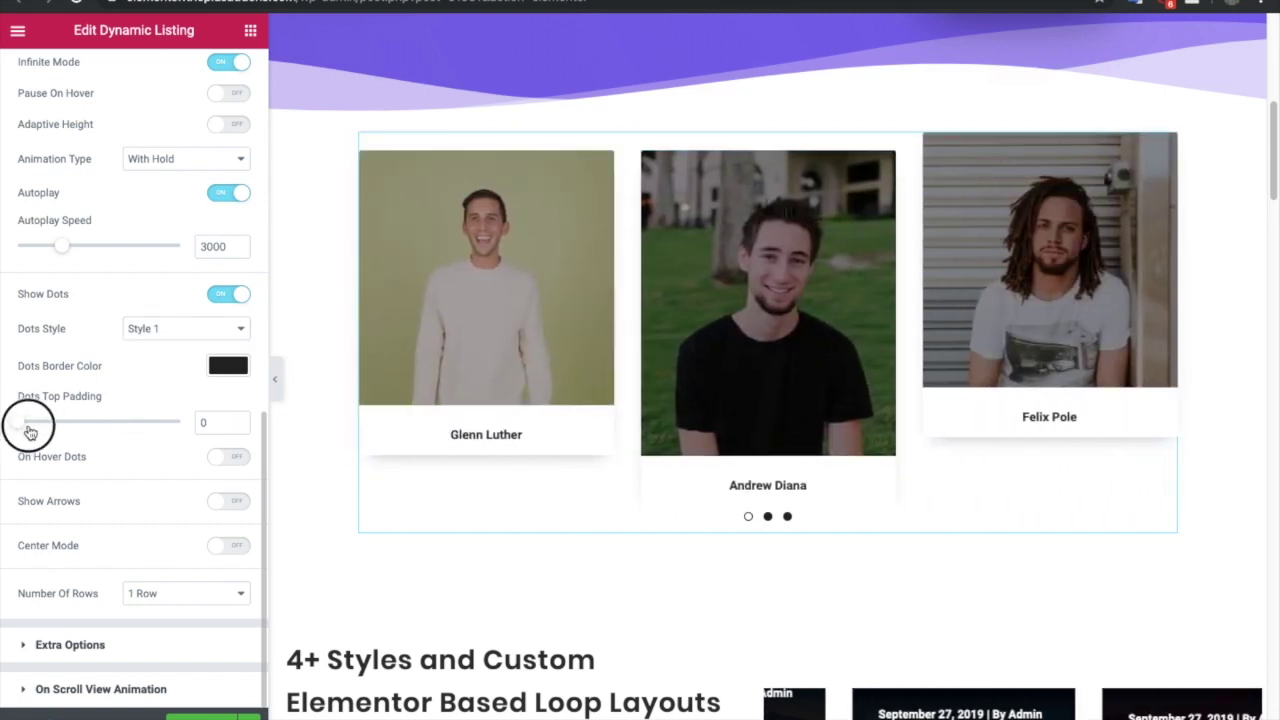
click(30, 431)
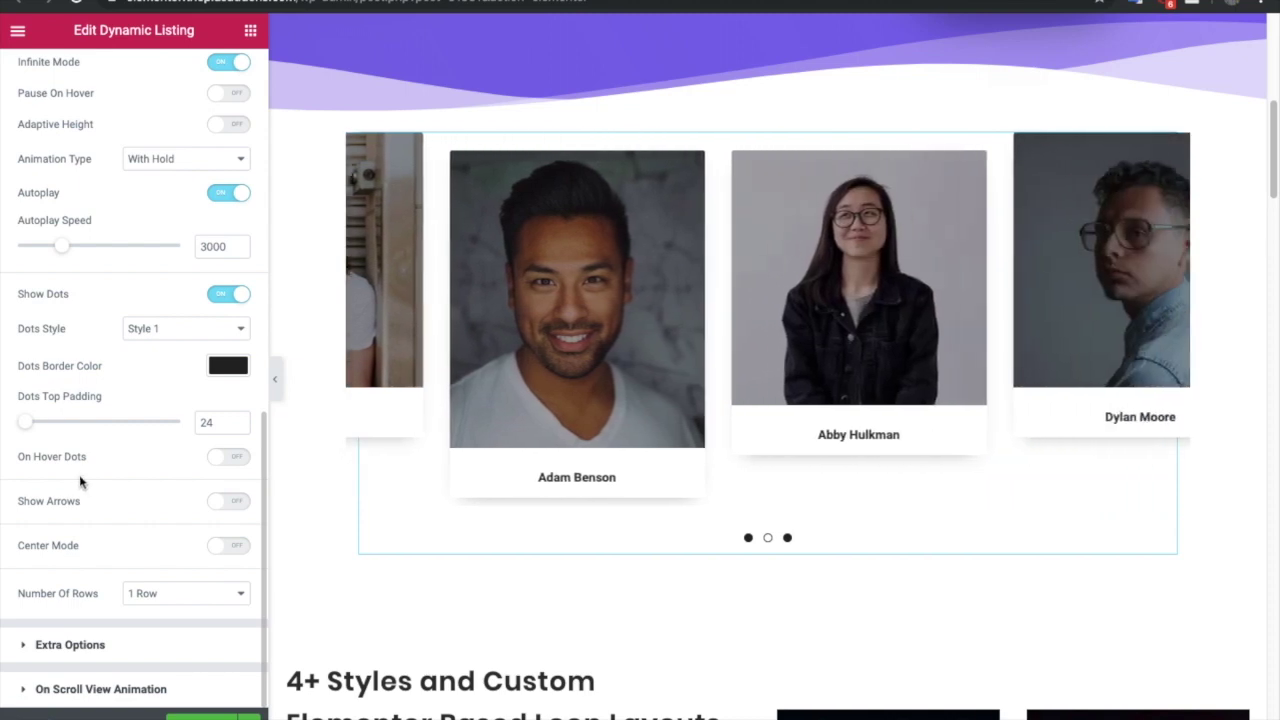
click(219, 462)
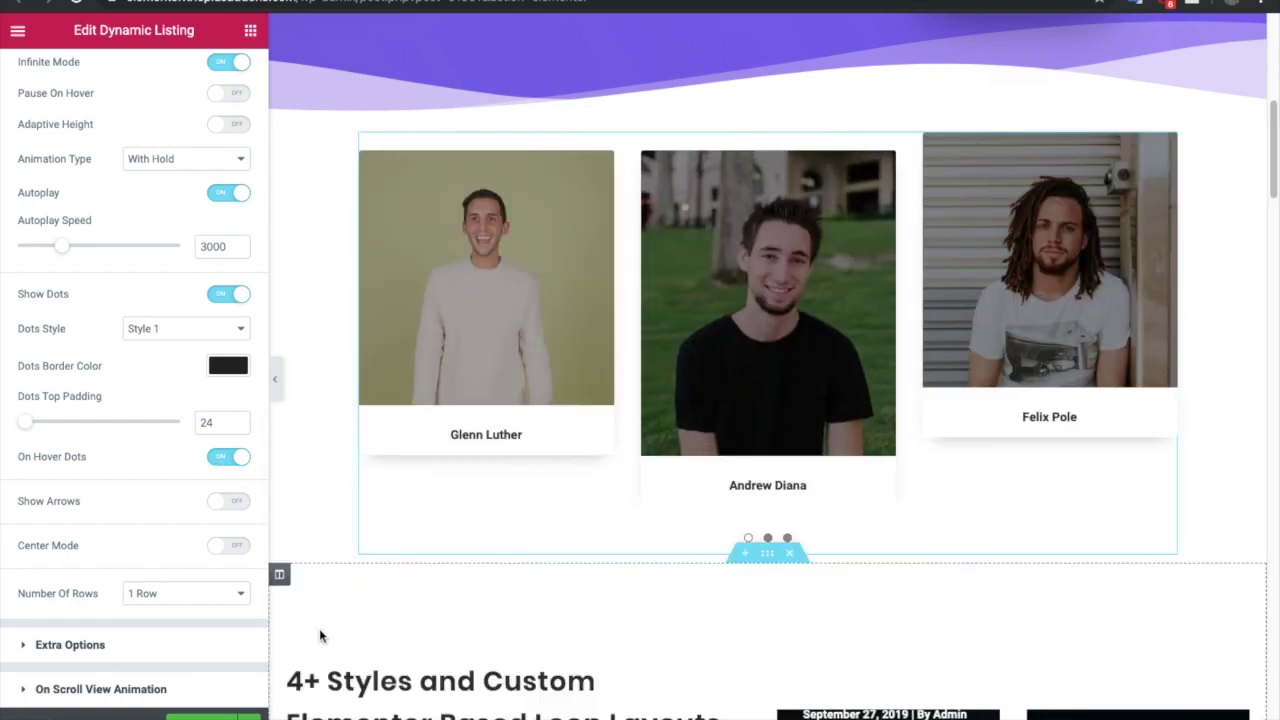
Step: Show Style 1 previous and next arrows on the carousel, then switch Center Mode on
click(225, 501)
scroll(186, 337, down, 3)
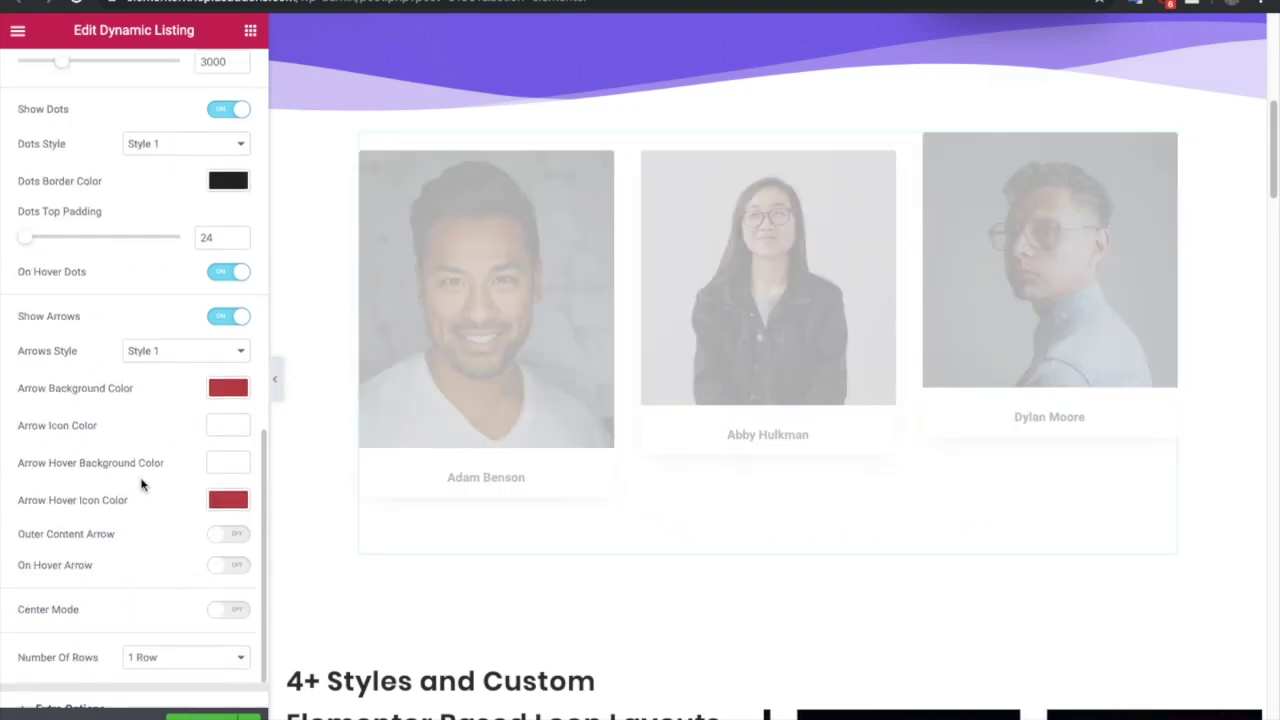
click(181, 315)
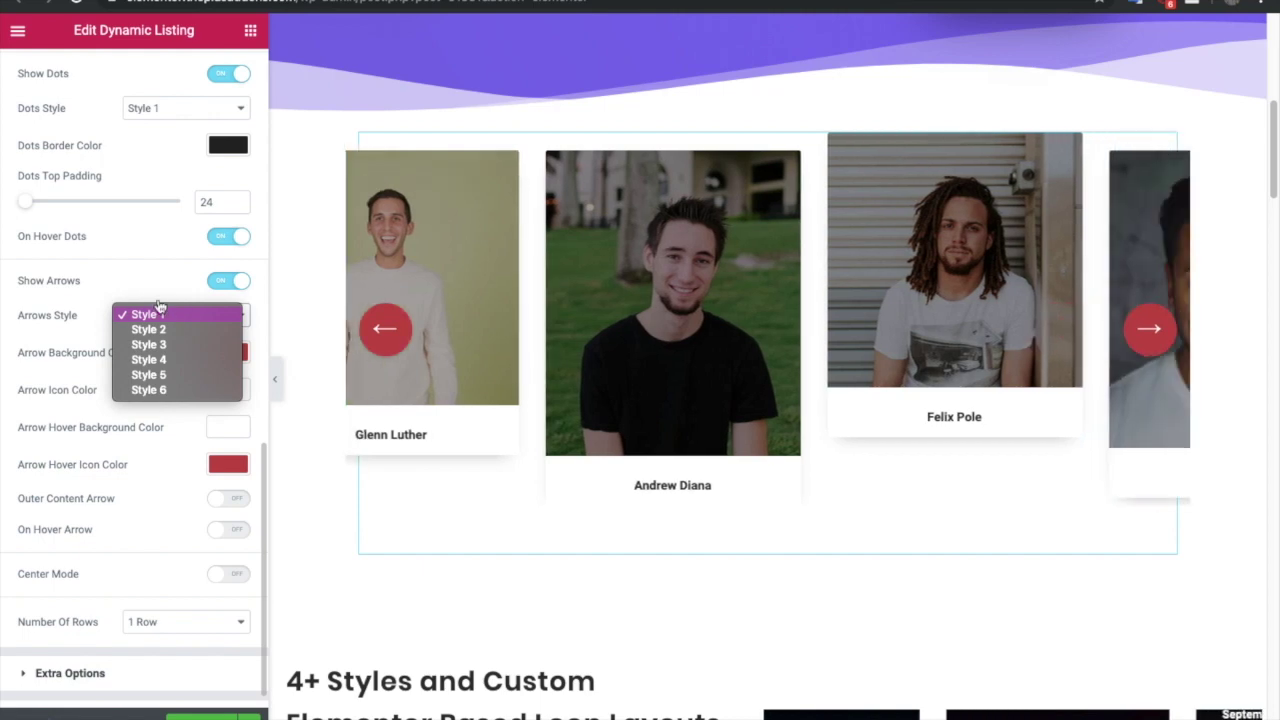
click(80, 316)
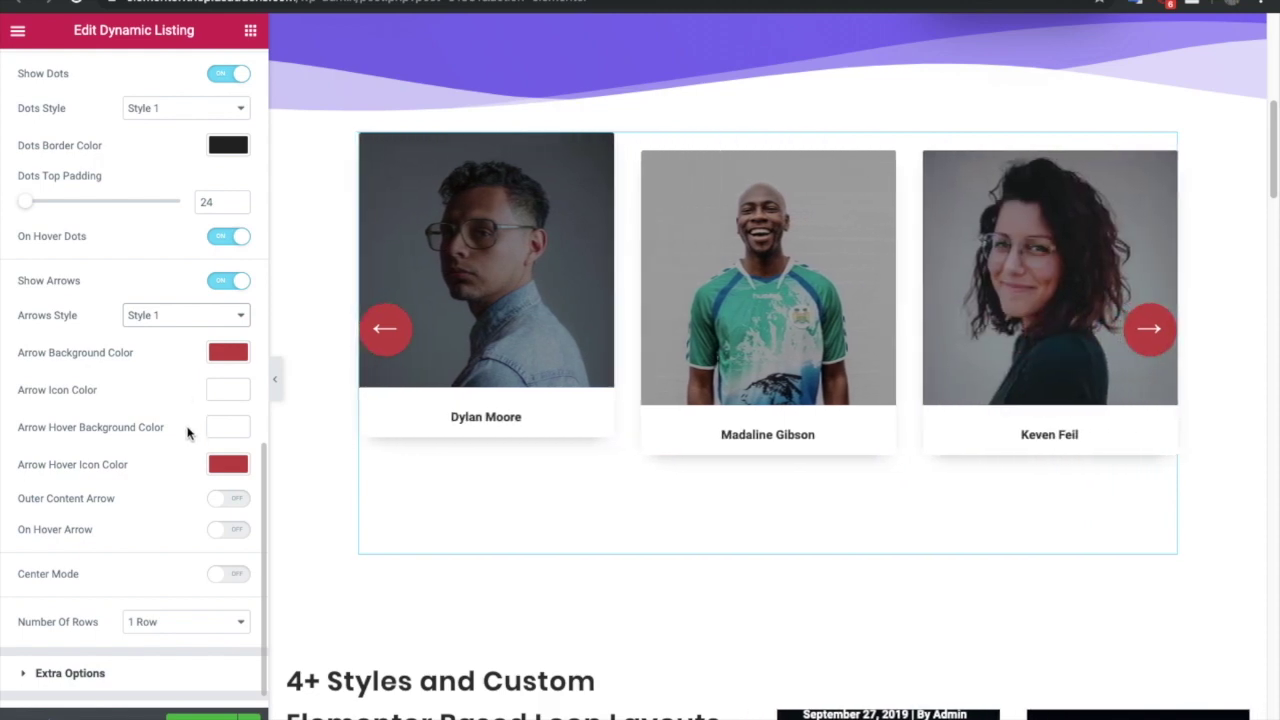
scroll(183, 503, down, 1)
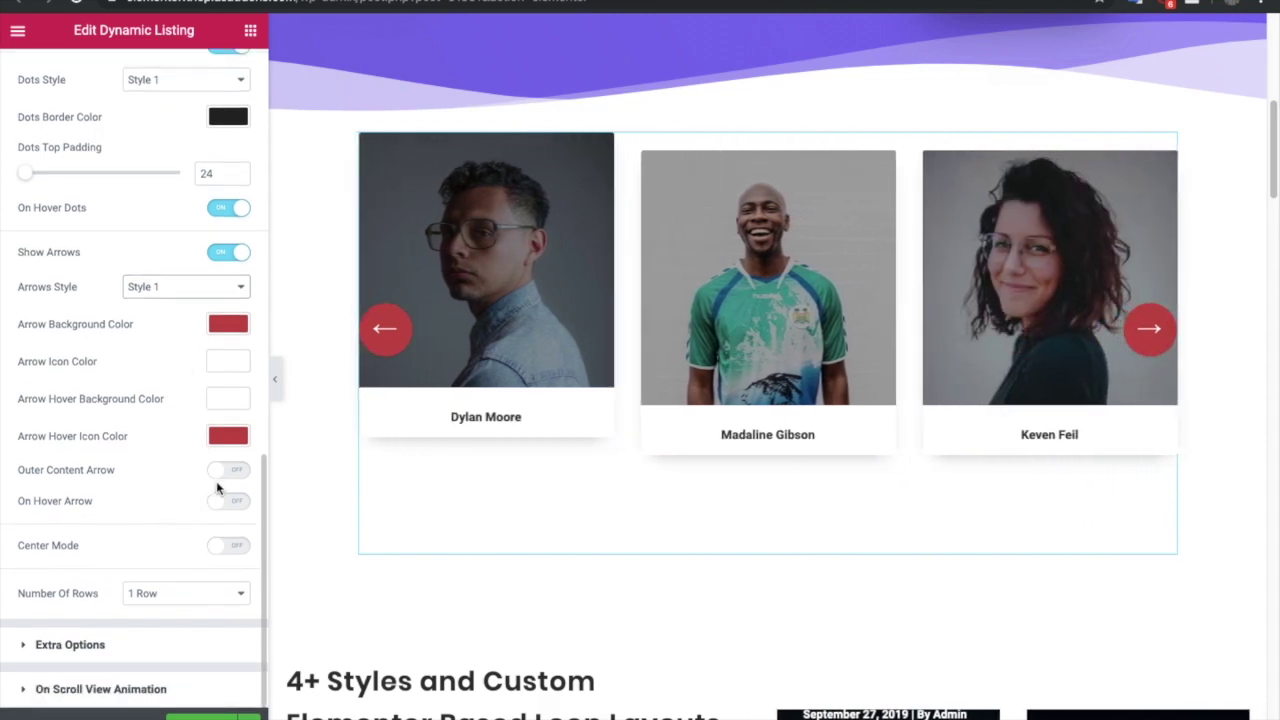
click(224, 549)
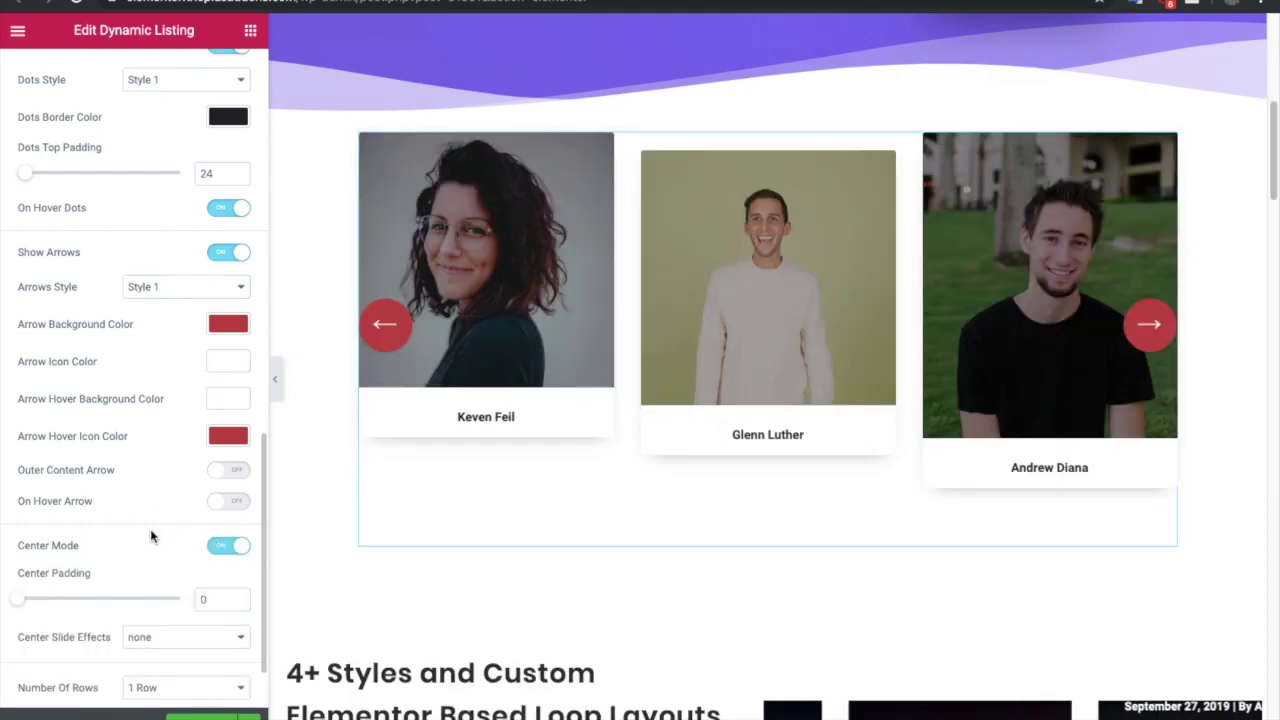
Step: Set Center Padding to 54 and the Scale effect with center slide 1.18, side slides 0.58
scroll(151, 537, down, 2)
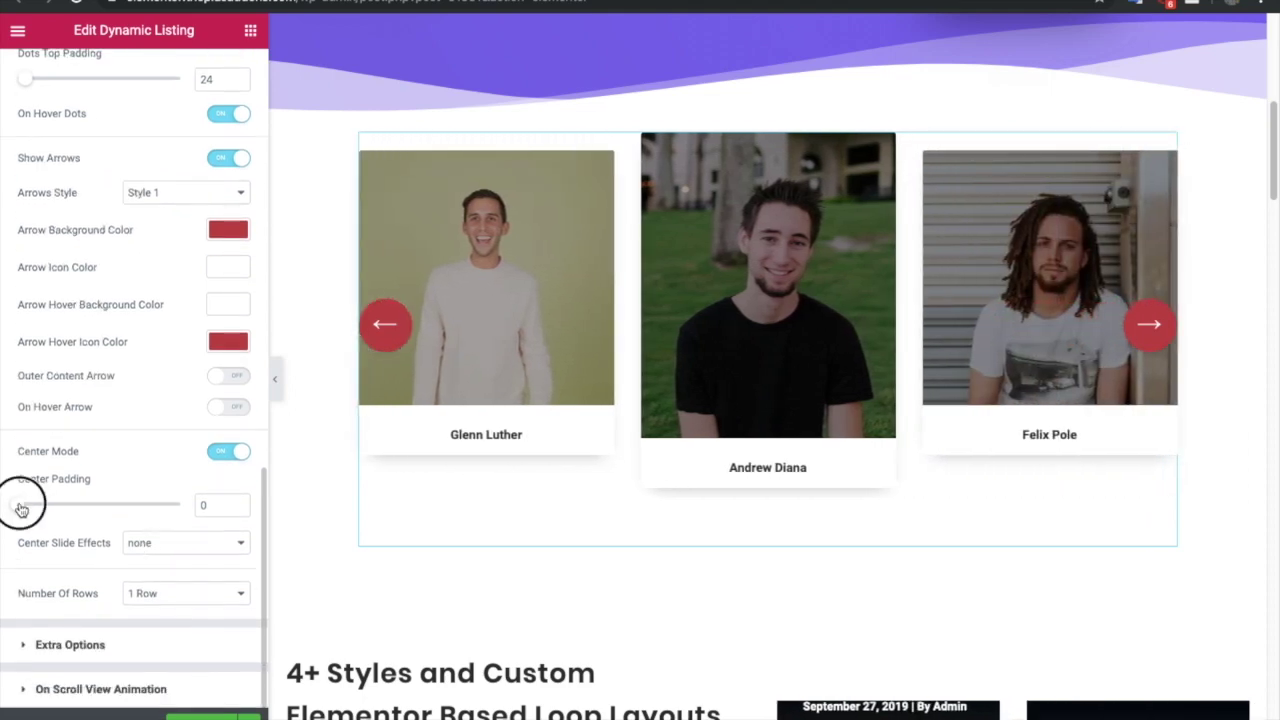
drag(22, 508, 37, 509)
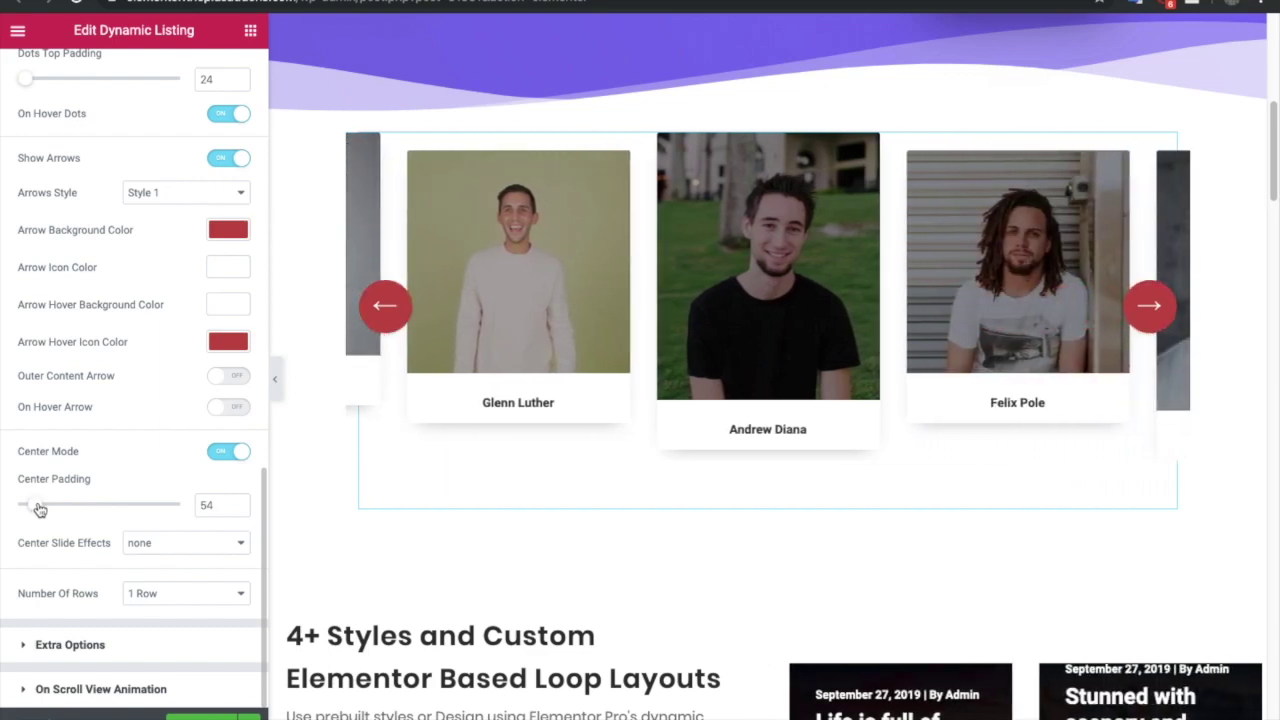
click(179, 544)
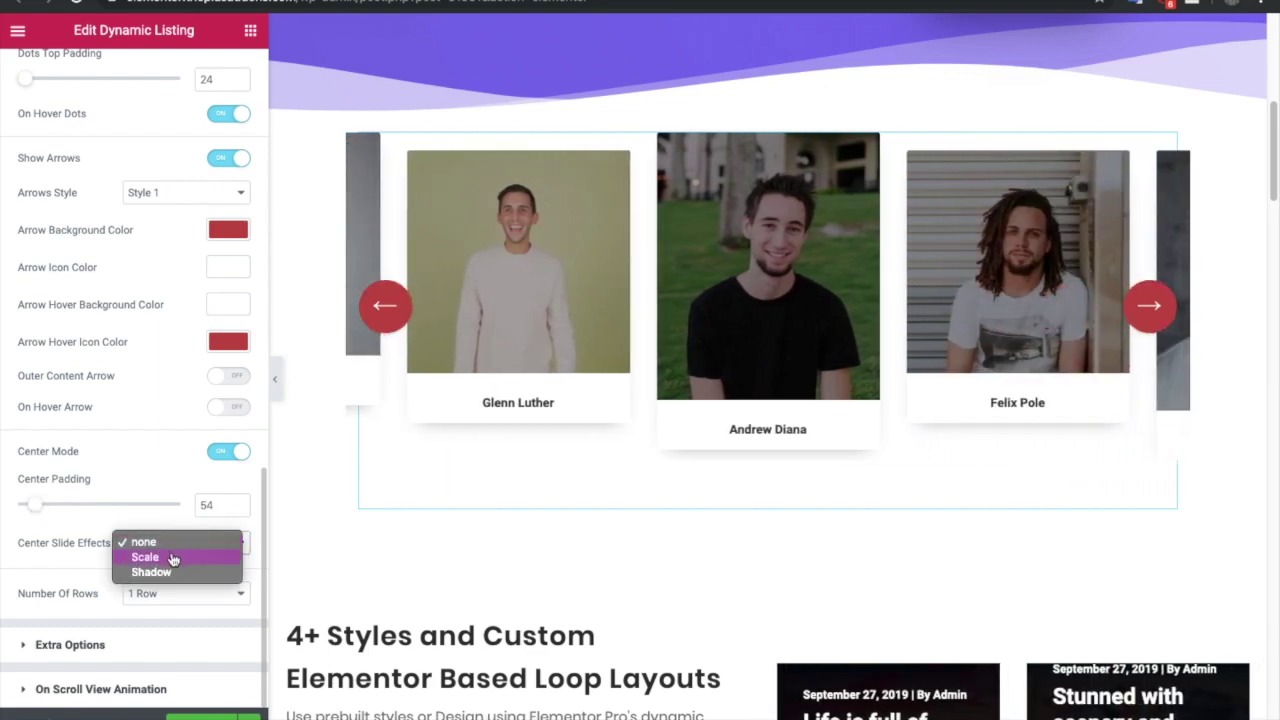
click(172, 557)
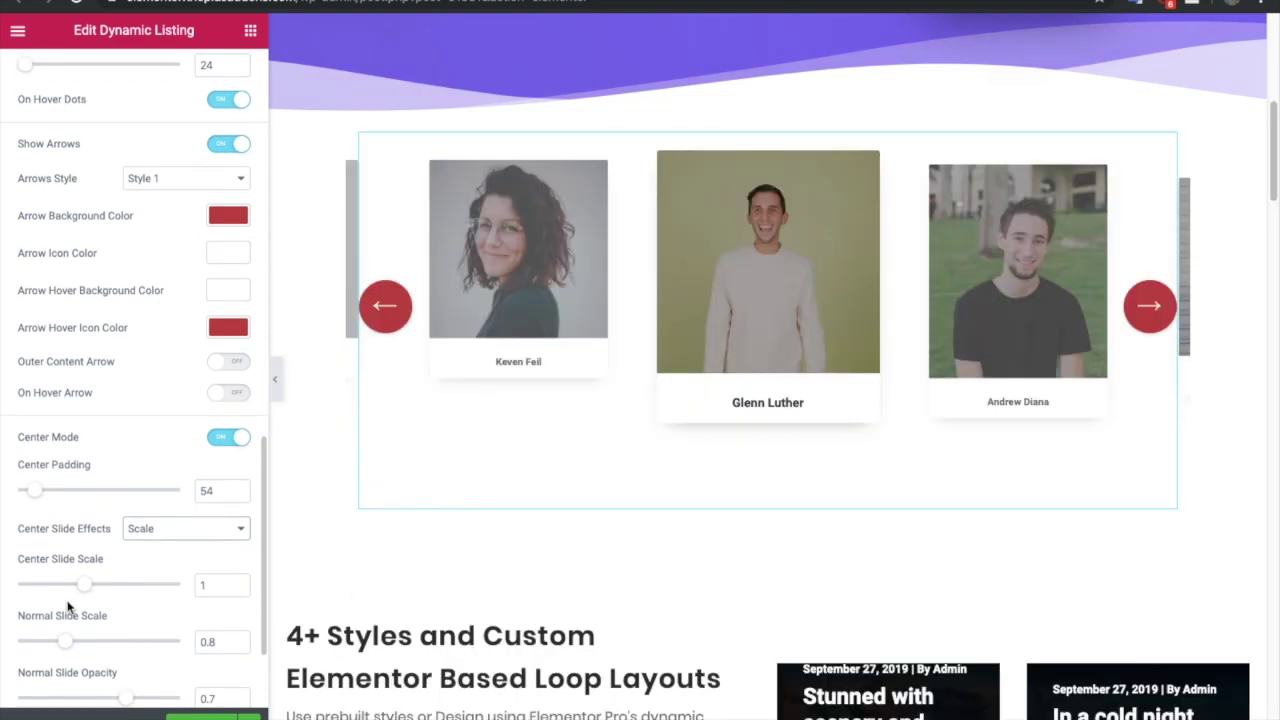
drag(88, 594, 102, 590)
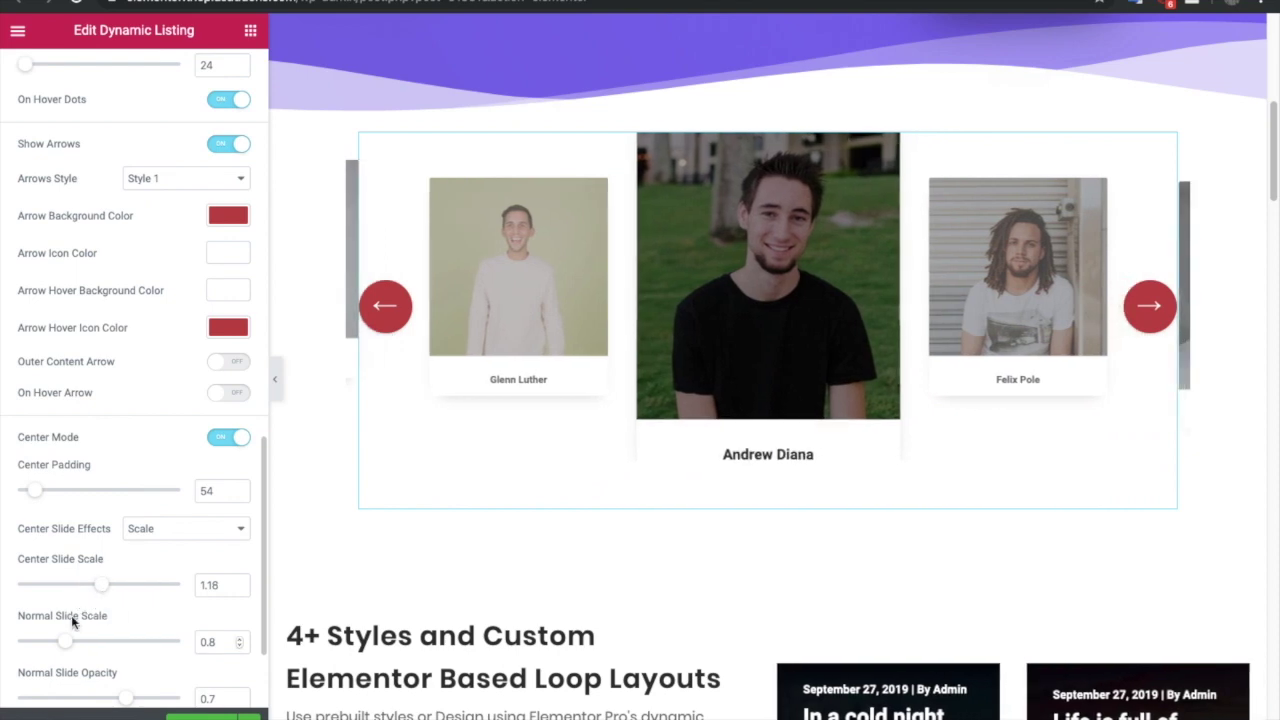
drag(64, 641, 58, 640)
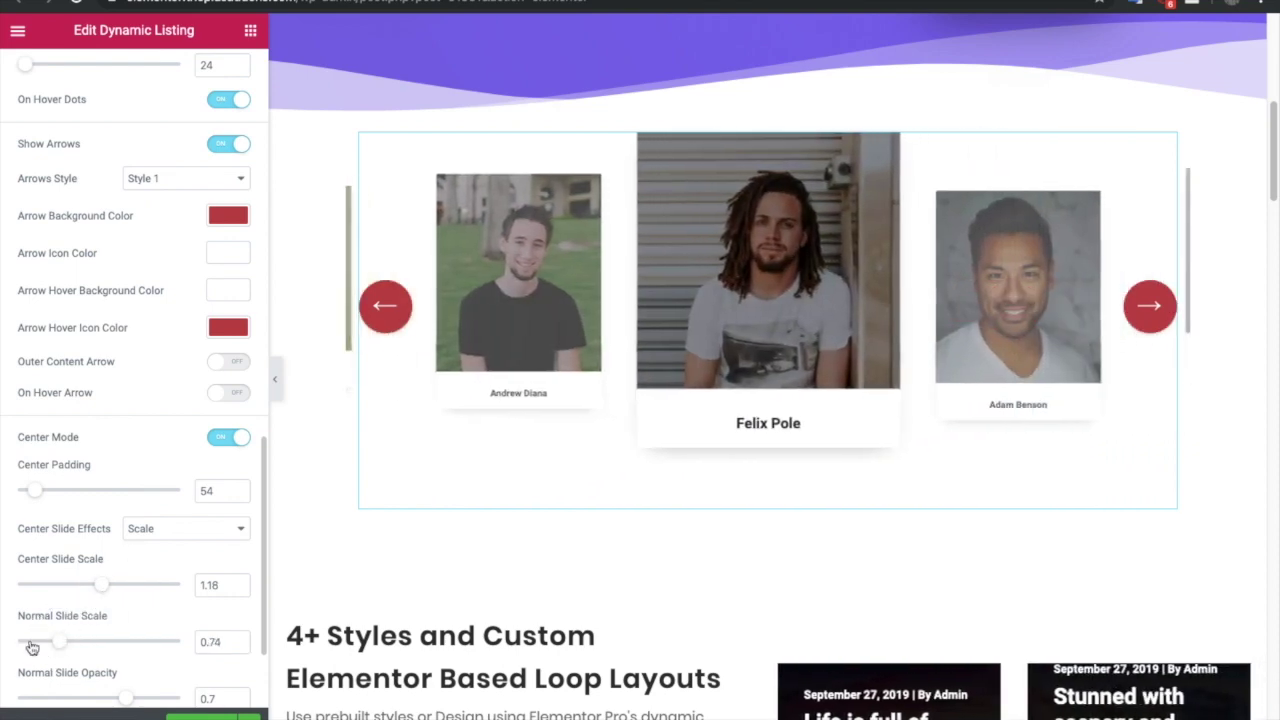
mouse_move(50, 646)
mouse_down()
mouse_move(30, 645)
mouse_move(40, 642)
mouse_up()
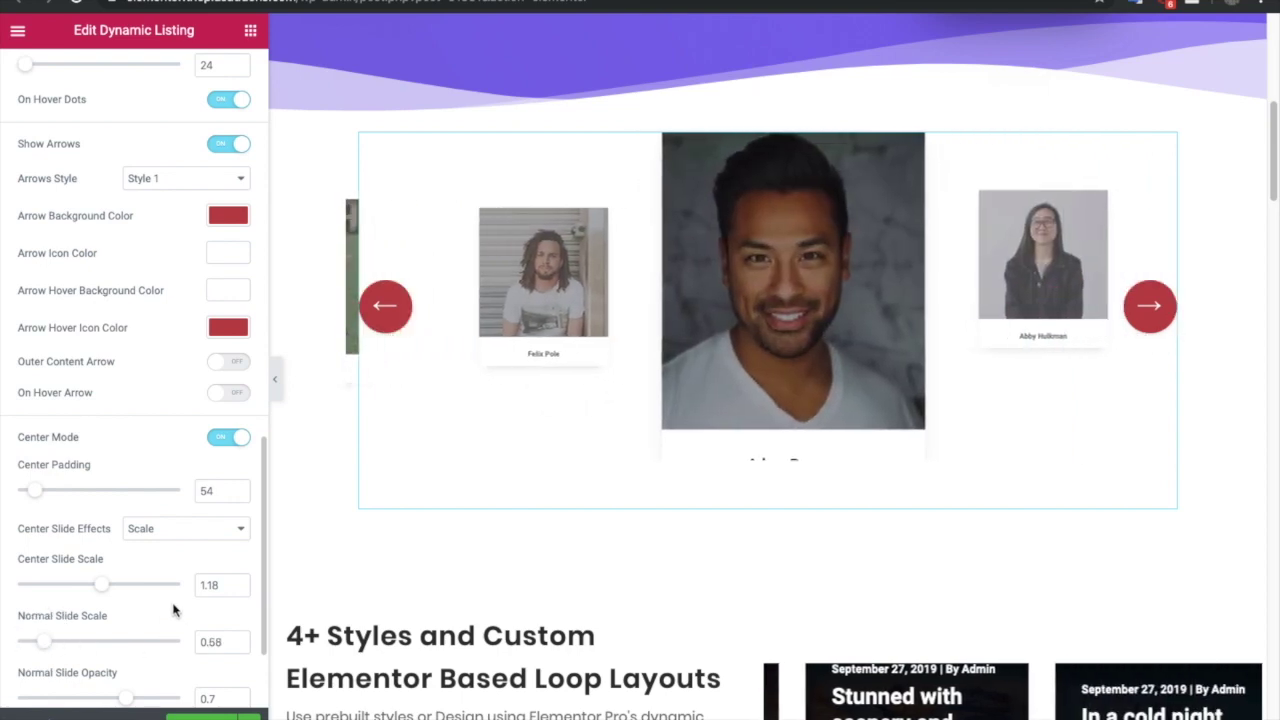
Step: Keep the carousel at 1 row
scroll(174, 610, down, 2)
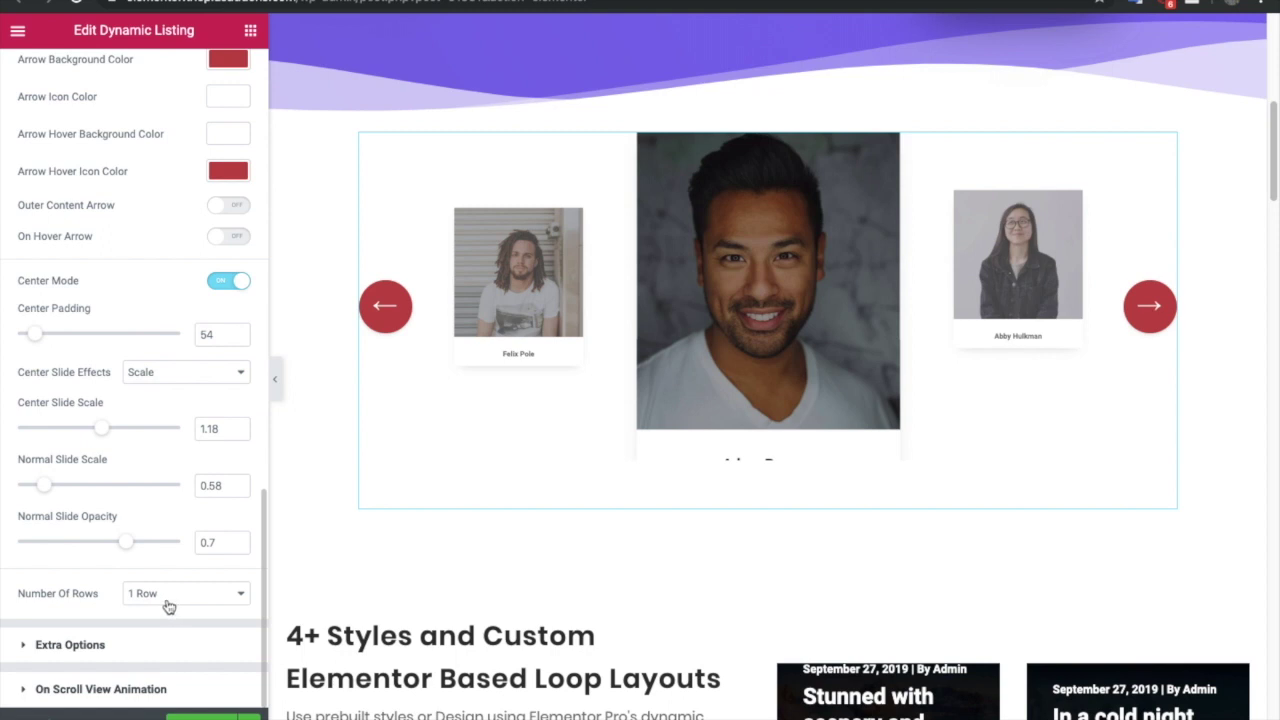
click(169, 600)
click(165, 600)
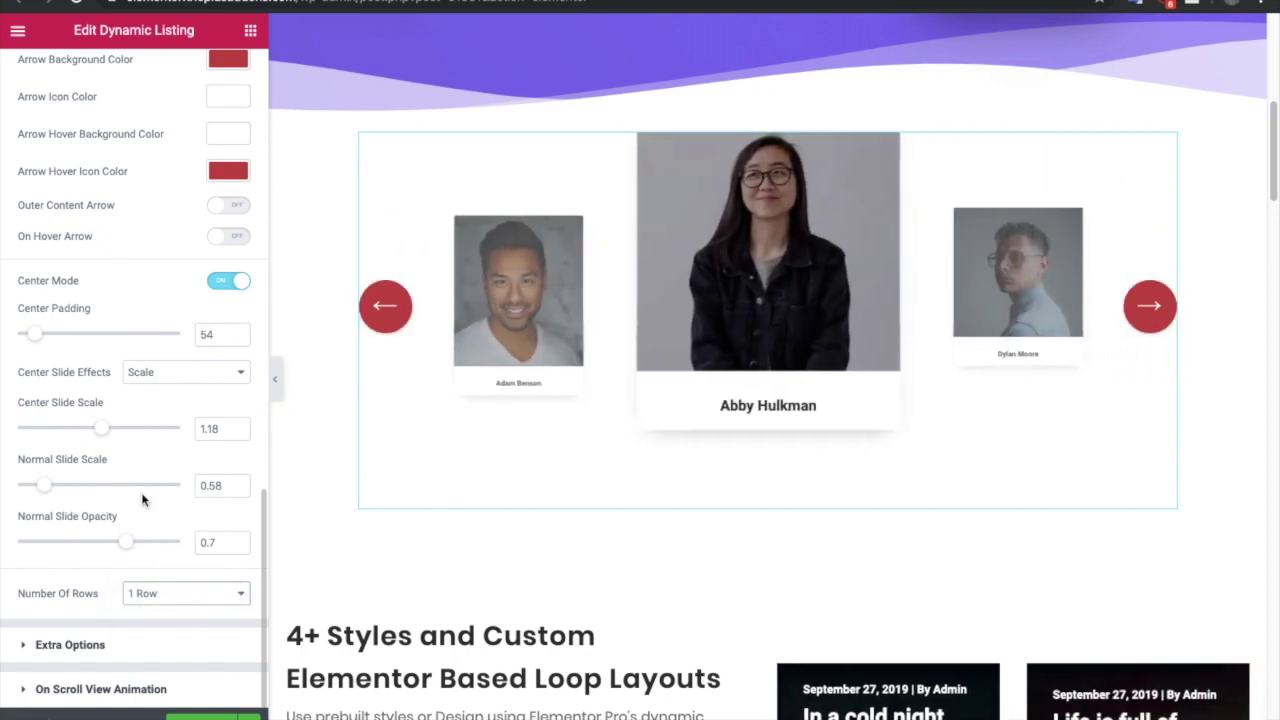
scroll(142, 499, up, 15)
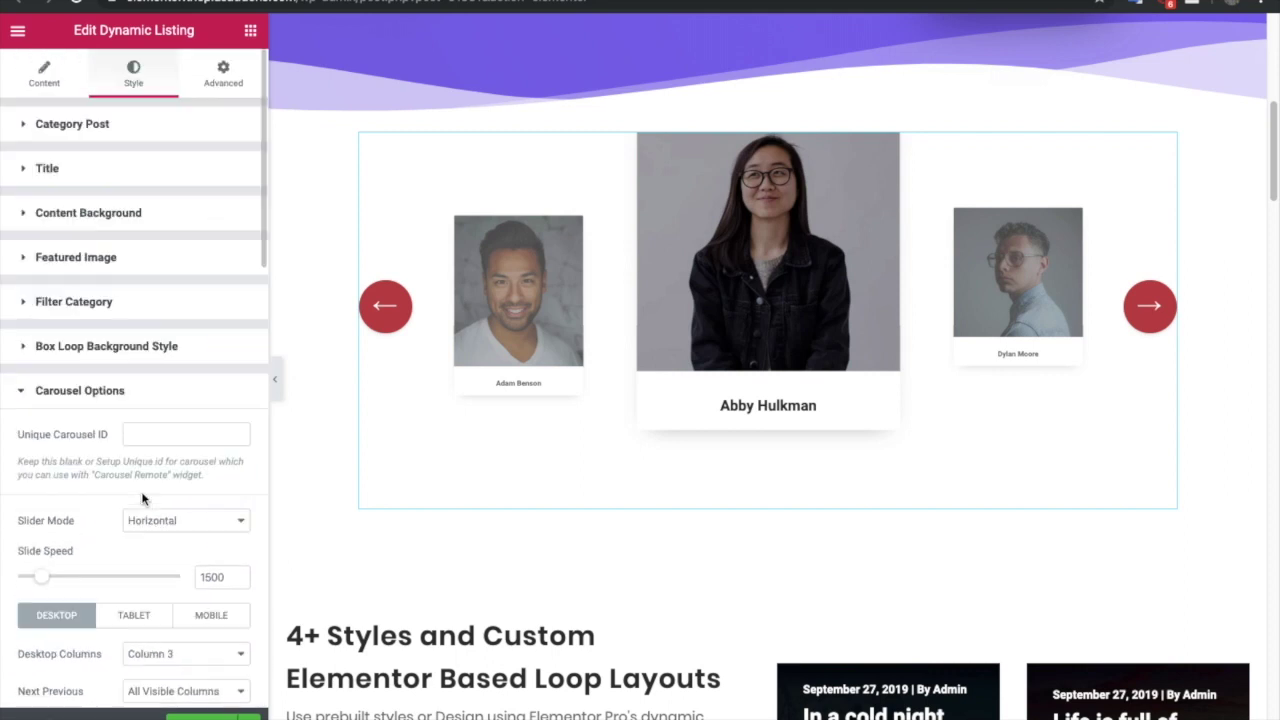
Step: In the Content settings, change Post Listing Types to Archive Page, then to Single Page Related Posts
click(62, 96)
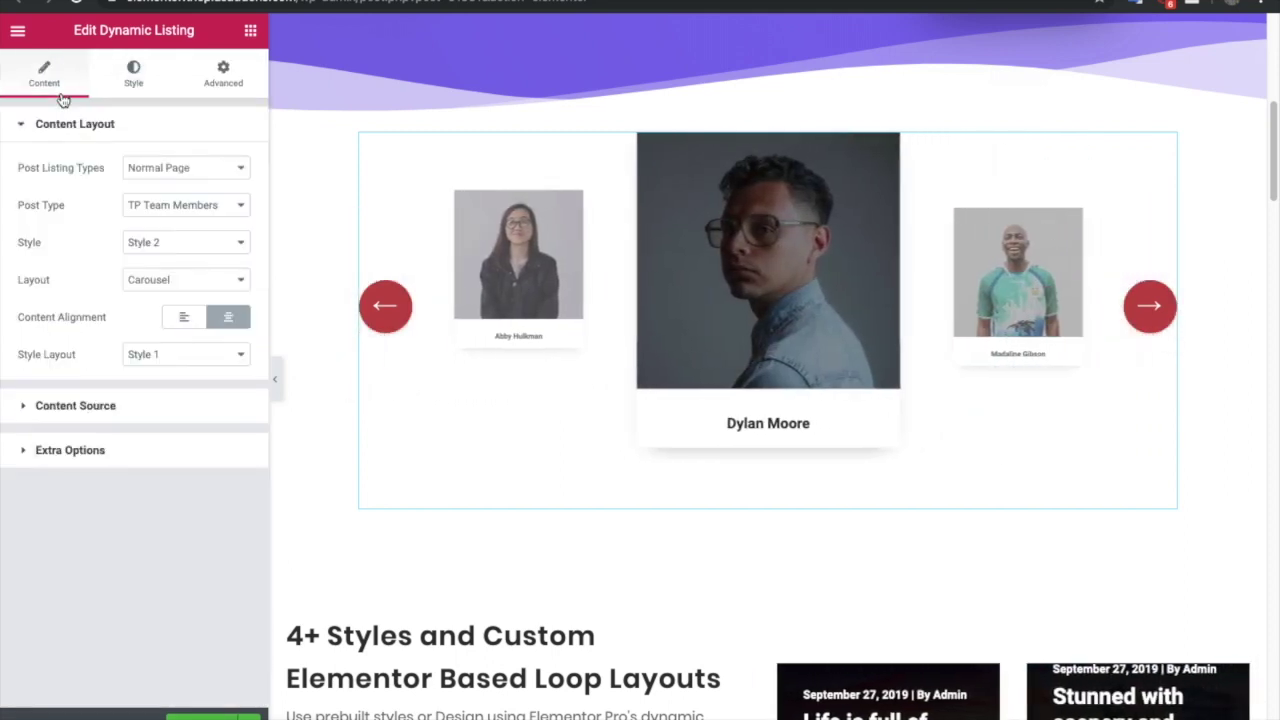
click(157, 168)
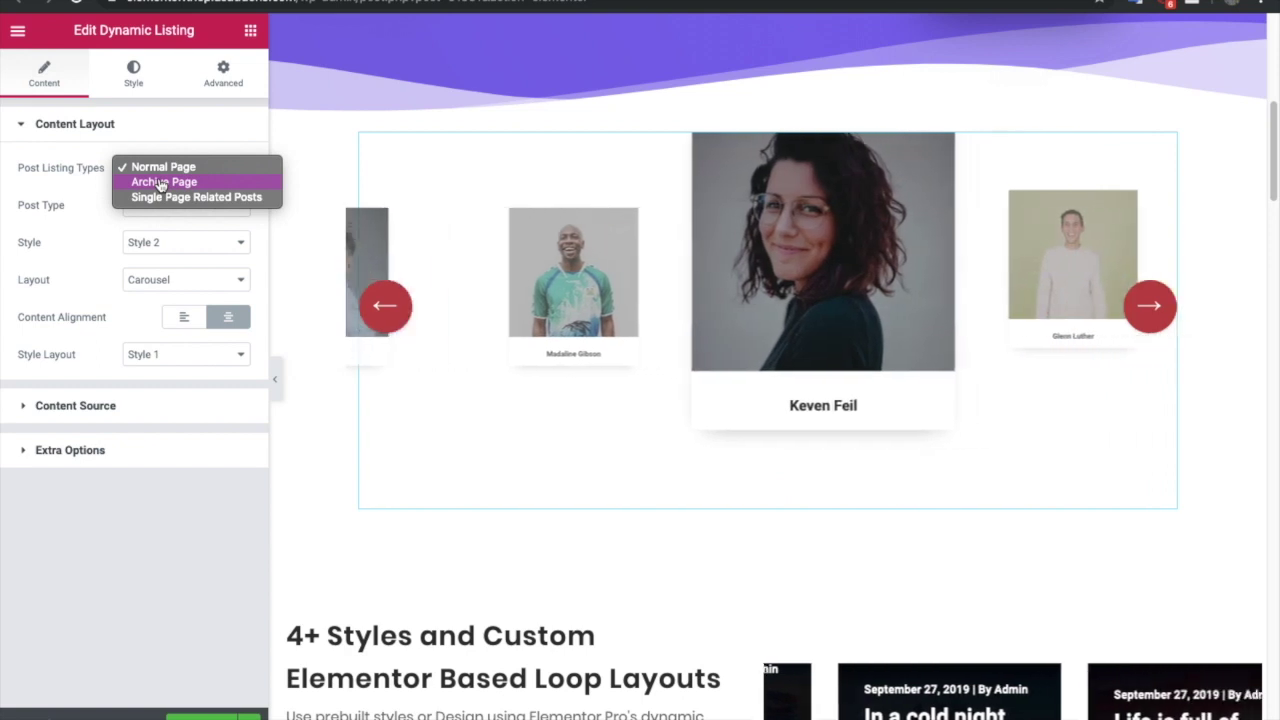
click(160, 182)
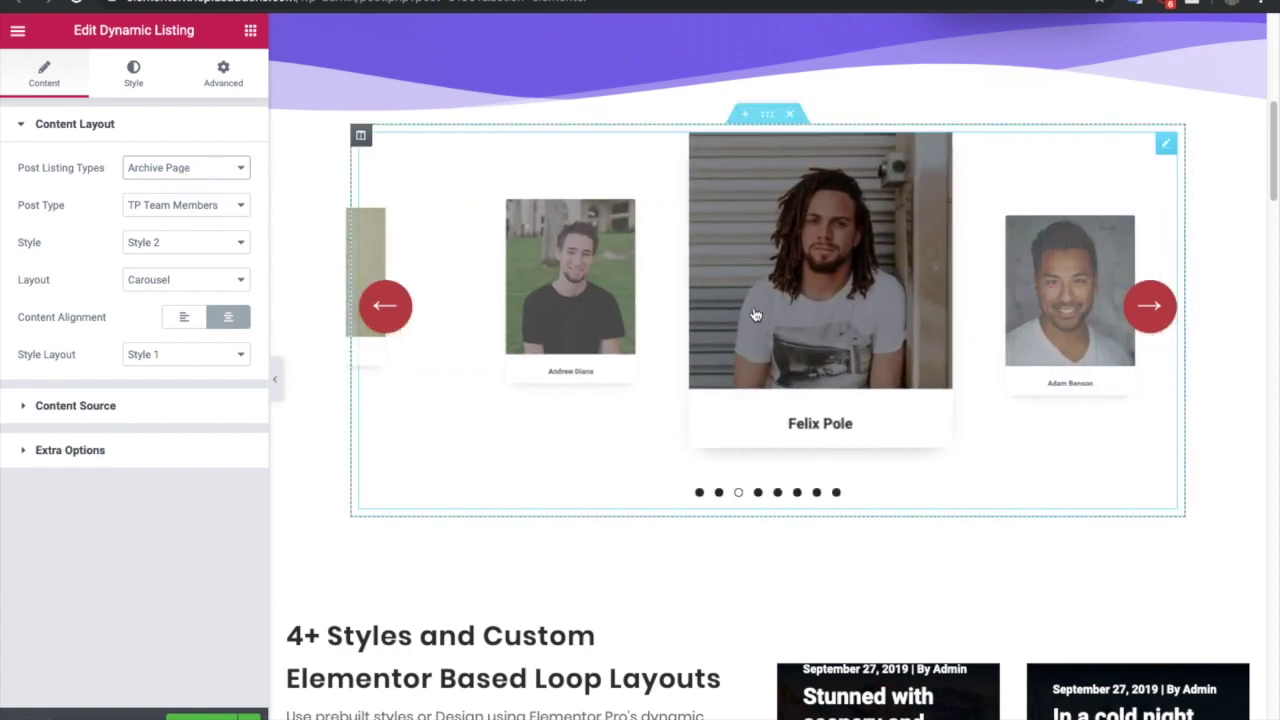
click(190, 168)
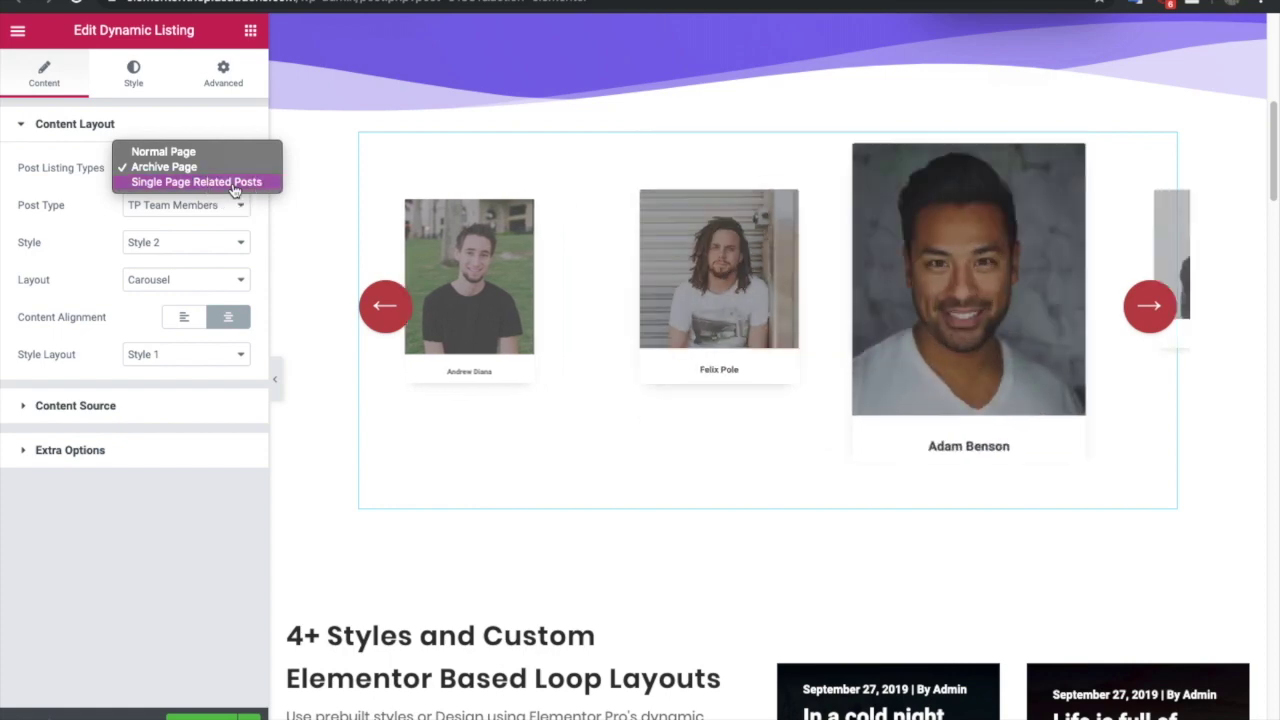
click(233, 184)
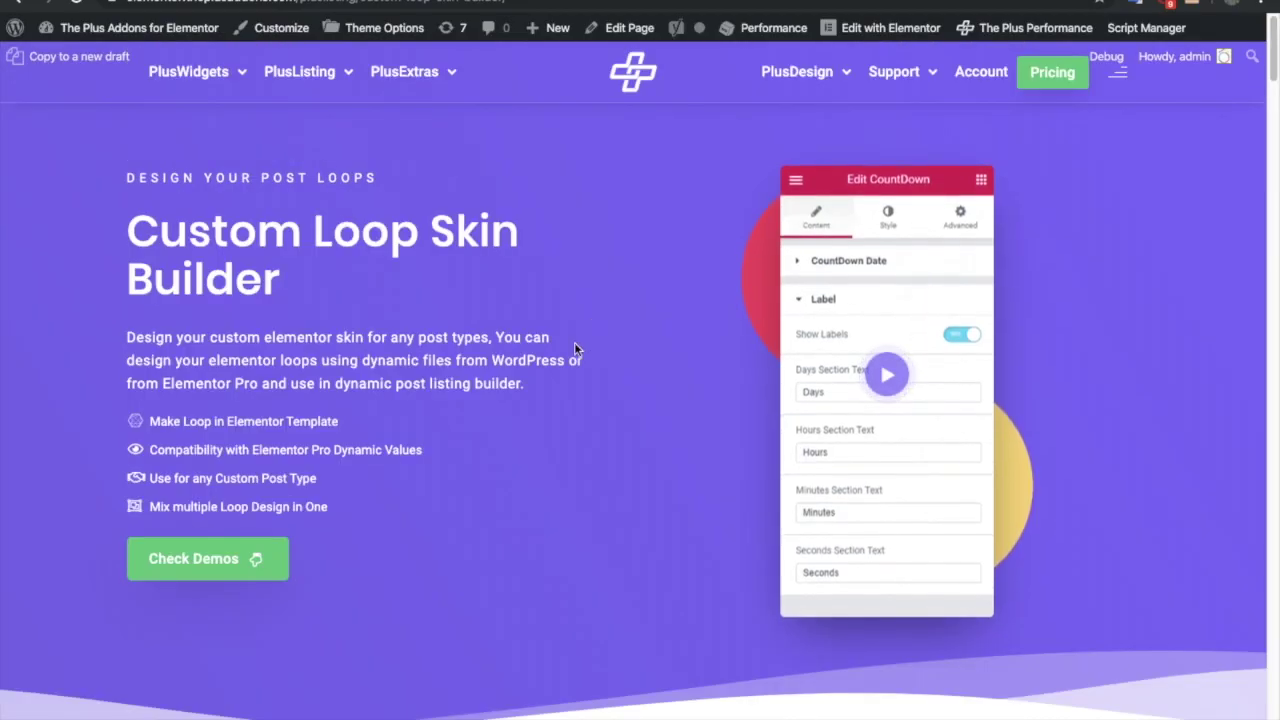
scroll(566, 351, down, 6)
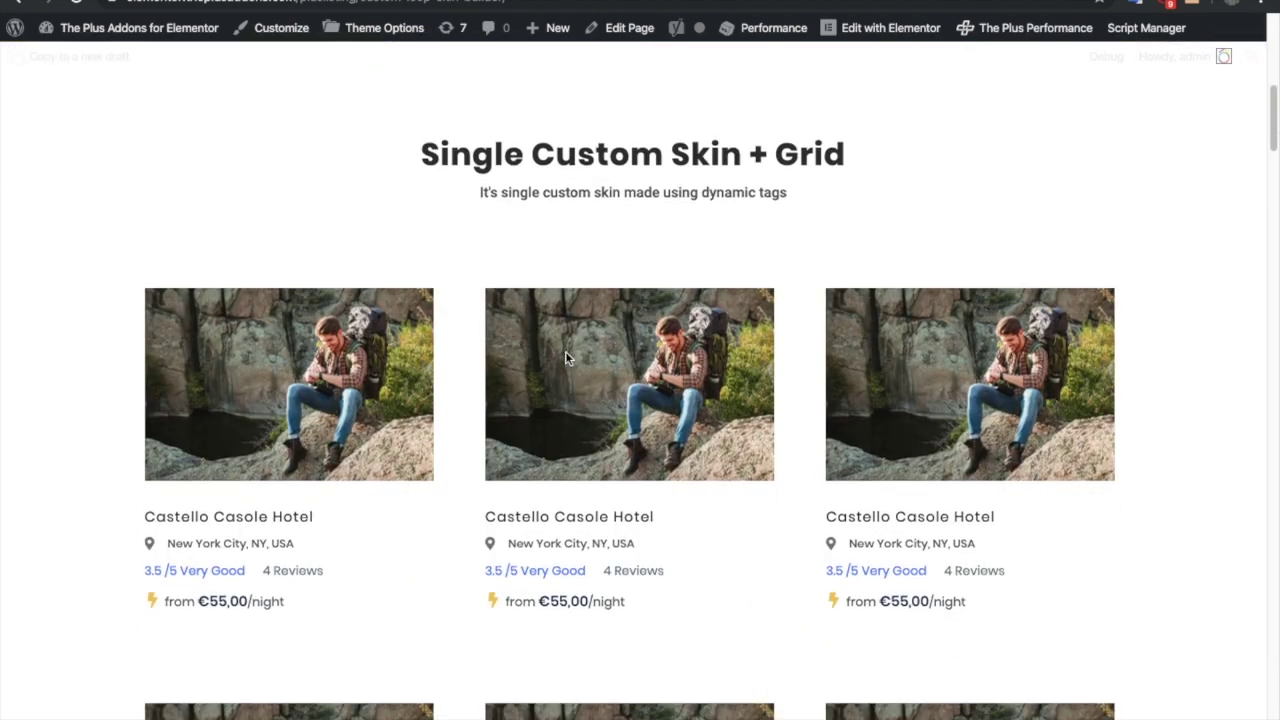
scroll(562, 374, up, 7)
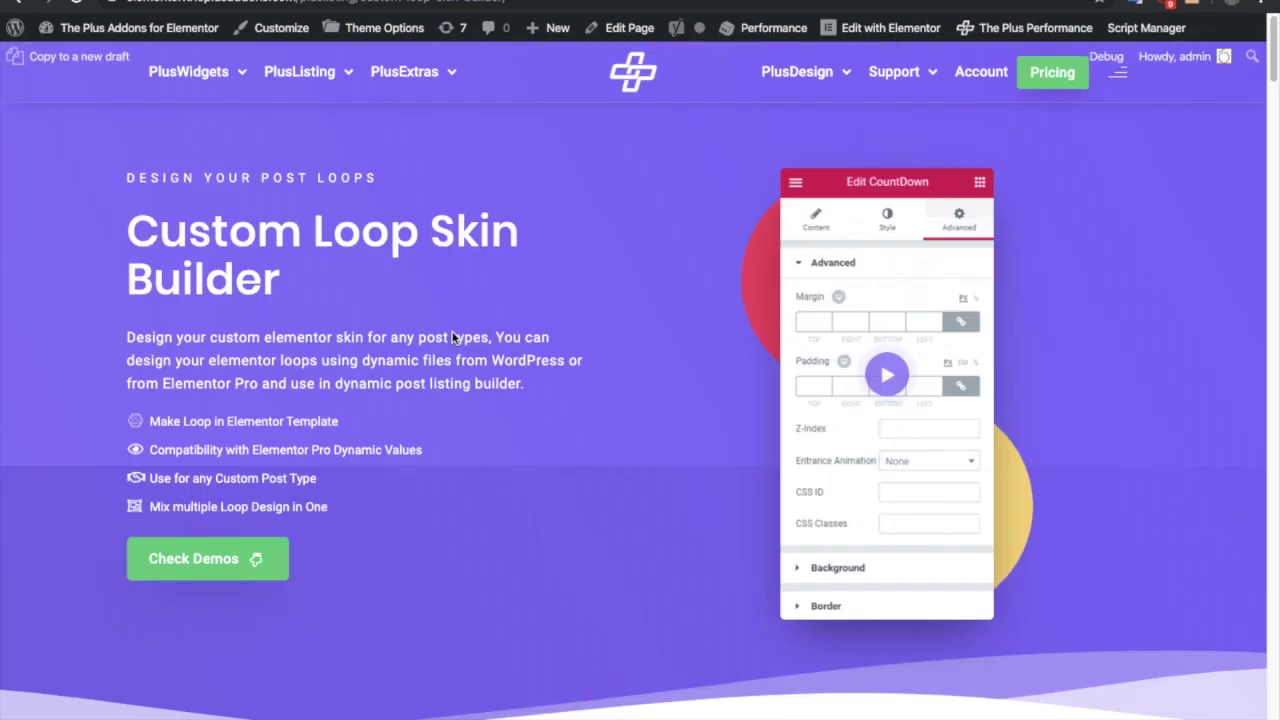